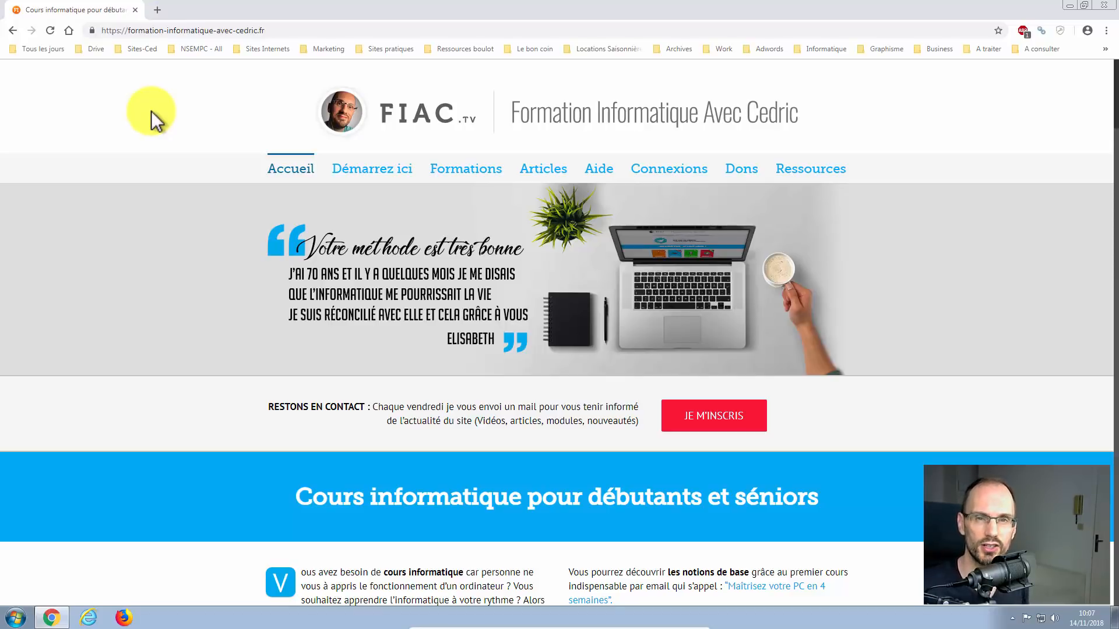
Step: Search Google for "ninite" in a new tab and open the official Ninite website
{"action": "left_click", "coordinate": [157, 10]}
{"action": "left_click", "coordinate": [68, 31]}
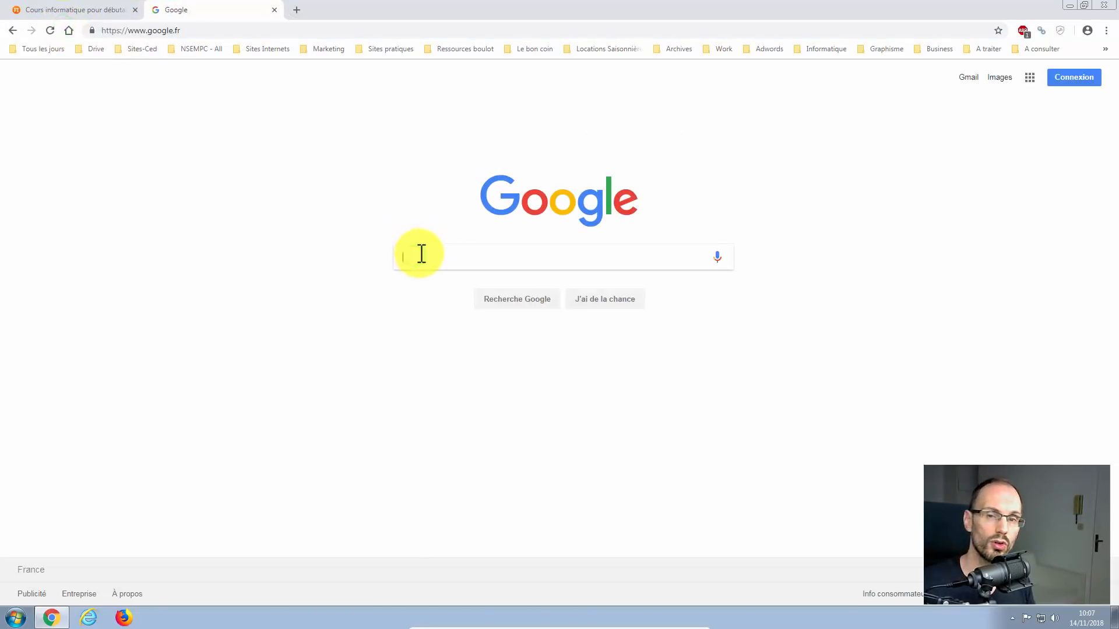
{"action": "type", "text": "ninite"}
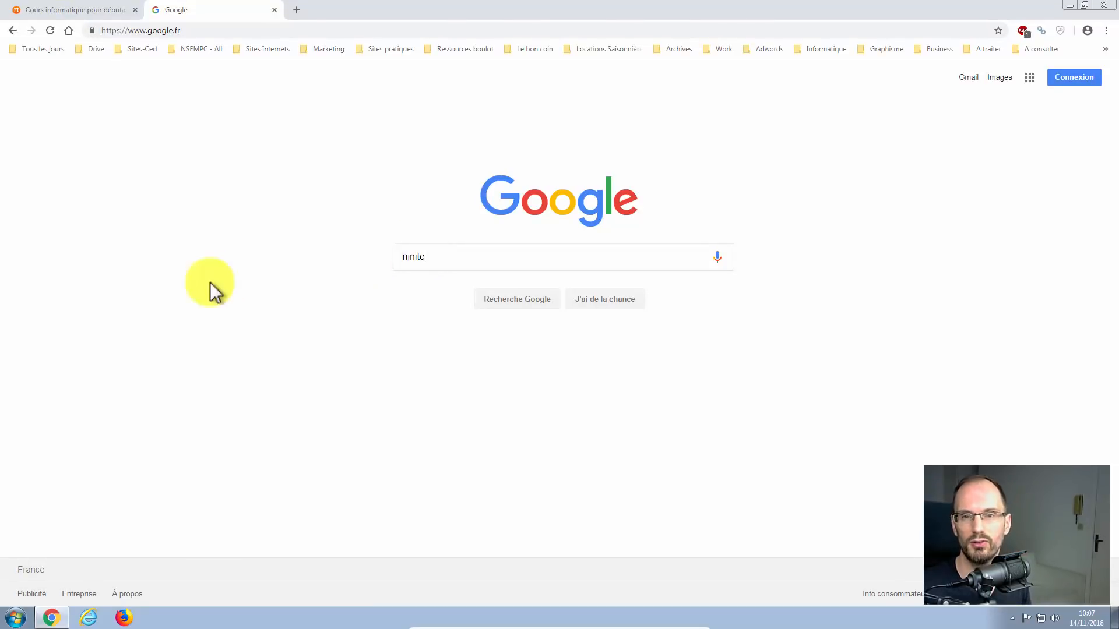
{"action": "key", "text": "Return"}
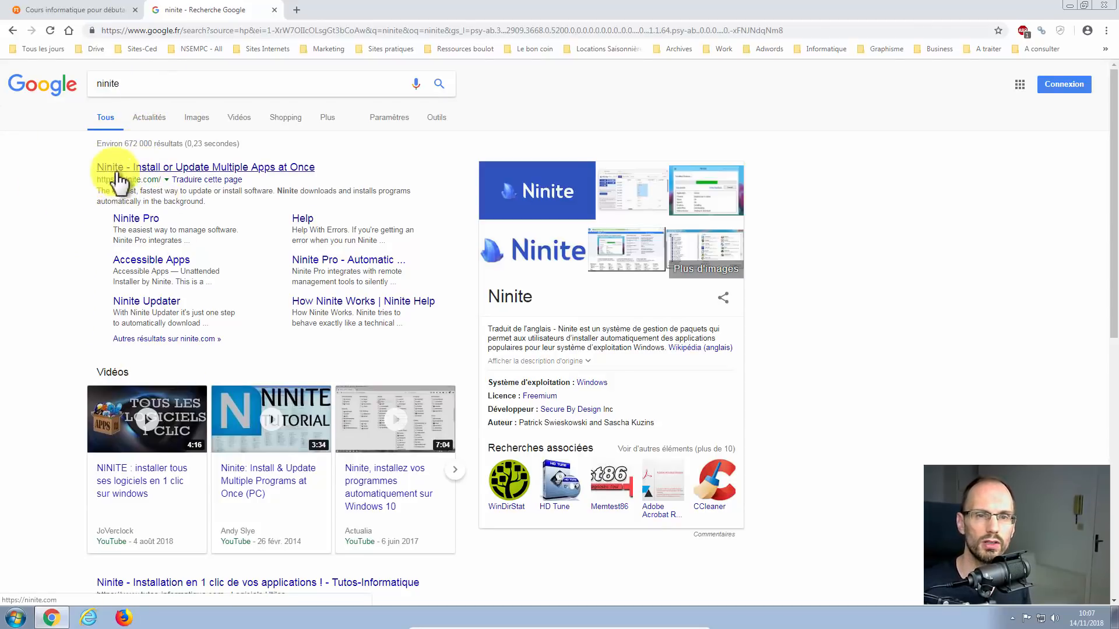
{"action": "left_click", "coordinate": [181, 169]}
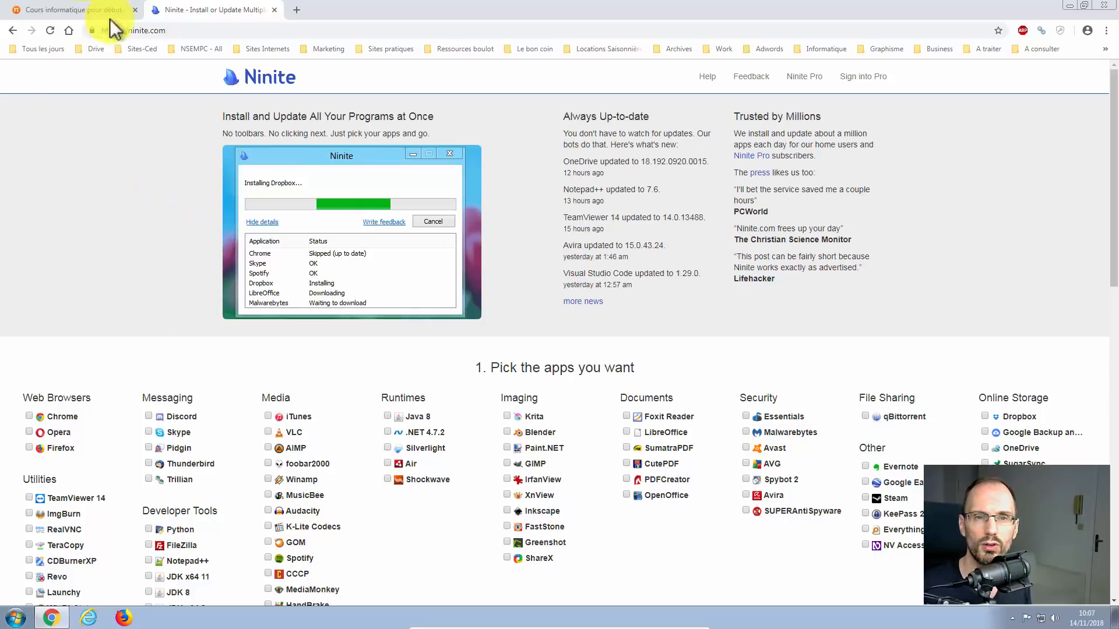
Step: Pick Greenshot from the Imaging apps on Ninite and download the custom installer
{"action": "scroll", "coordinate": [185, 177], "scroll_direction": "down", "scroll_amount": 2}
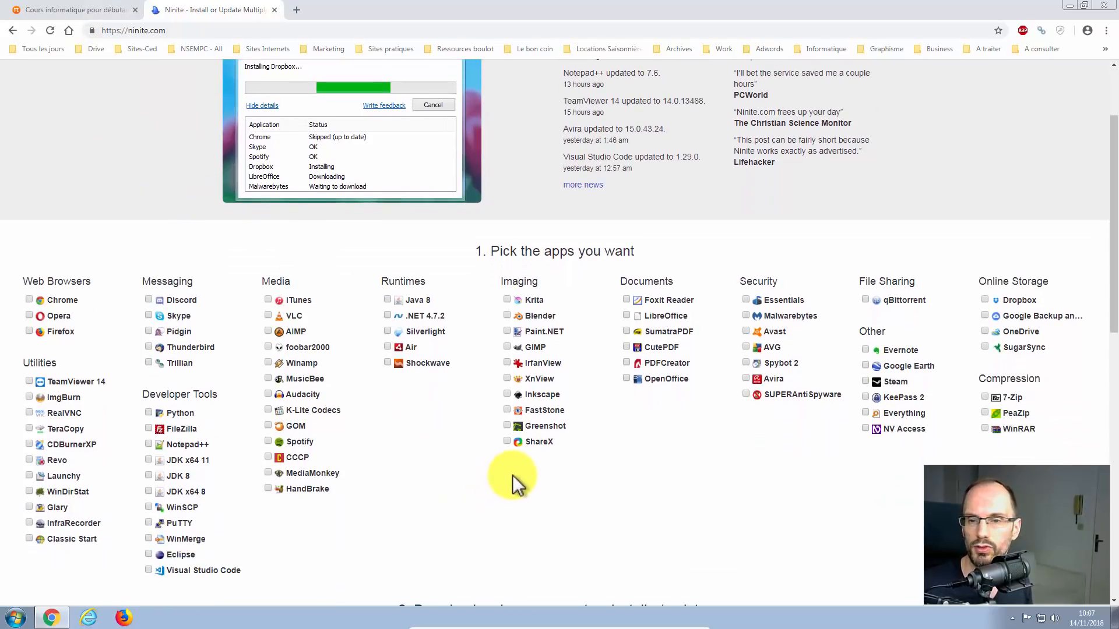
{"action": "left_click", "coordinate": [506, 426]}
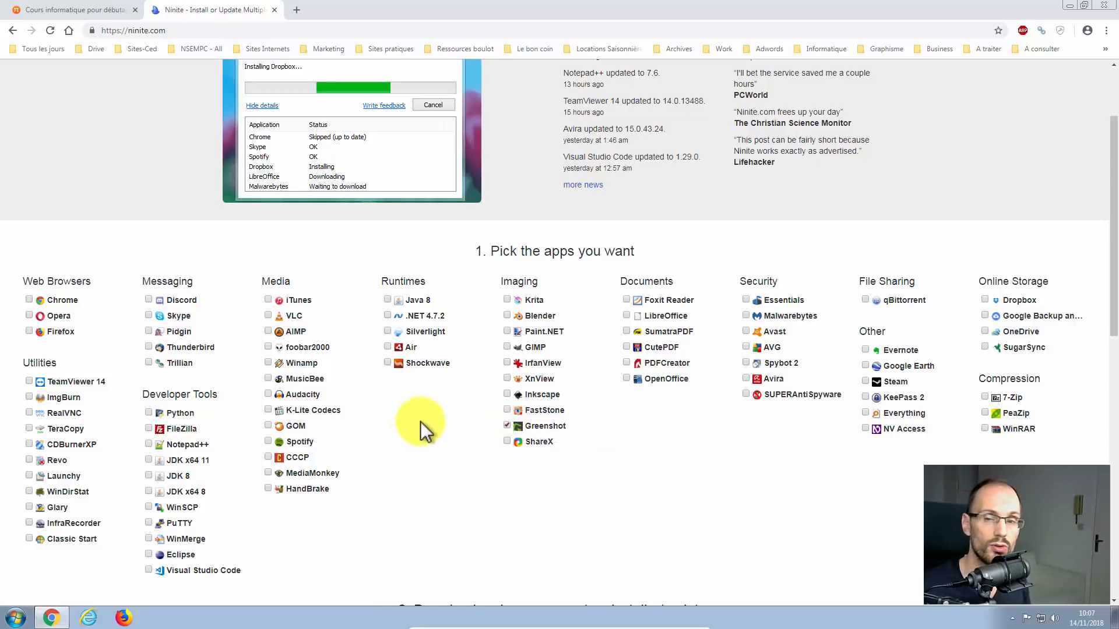
{"action": "scroll", "coordinate": [424, 424], "scroll_direction": "down", "scroll_amount": 1}
{"action": "scroll", "coordinate": [421, 419], "scroll_direction": "down", "scroll_amount": 1}
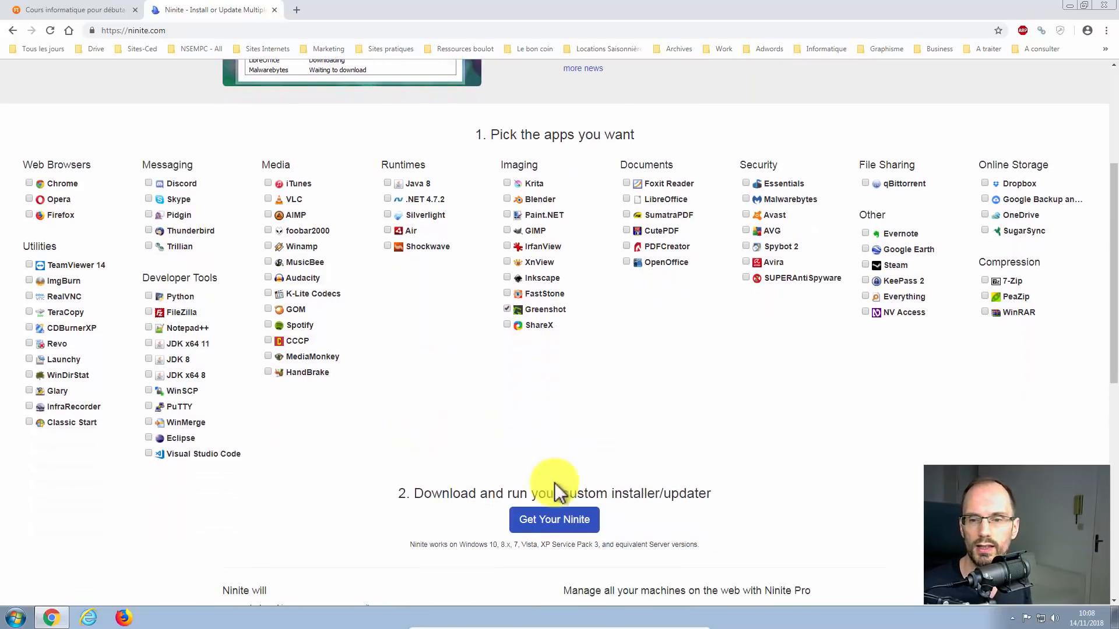
{"action": "left_click", "coordinate": [560, 520]}
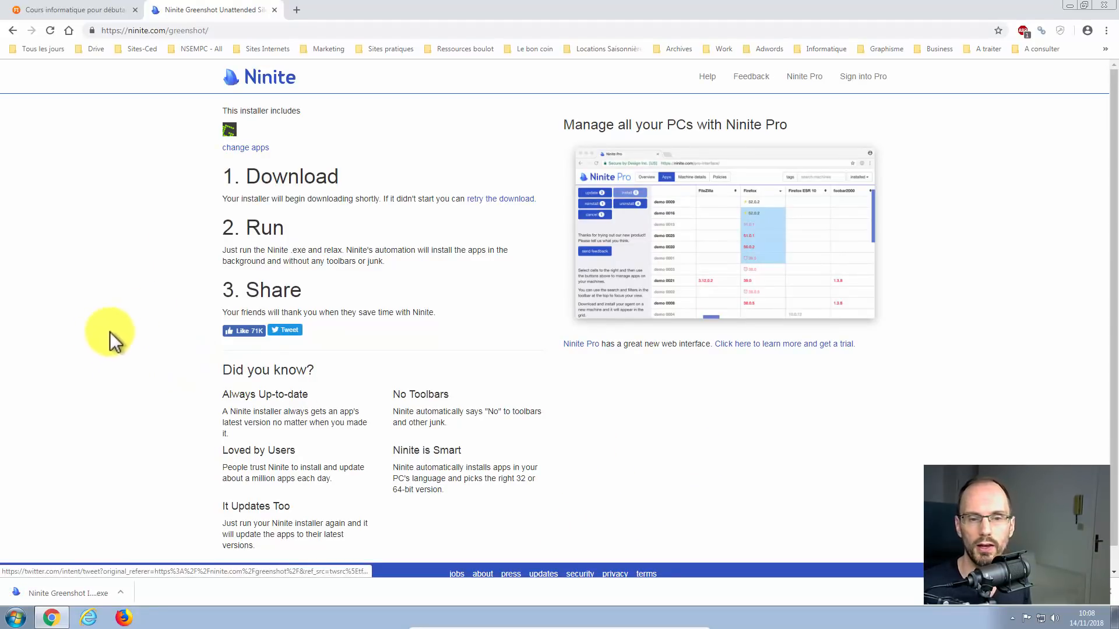
Step: Run Ninite Greenshot Installer.exe from the Téléchargements folder and authorize it to make changes to the computer
{"action": "left_click", "coordinate": [1070, 5]}
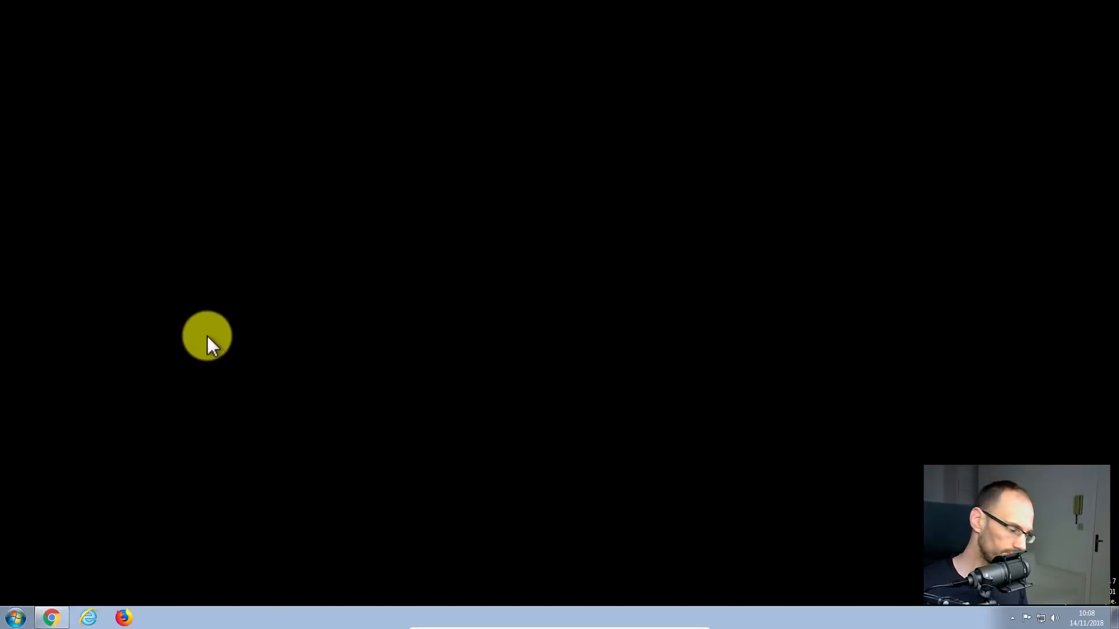
{"action": "key", "text": "super+e"}
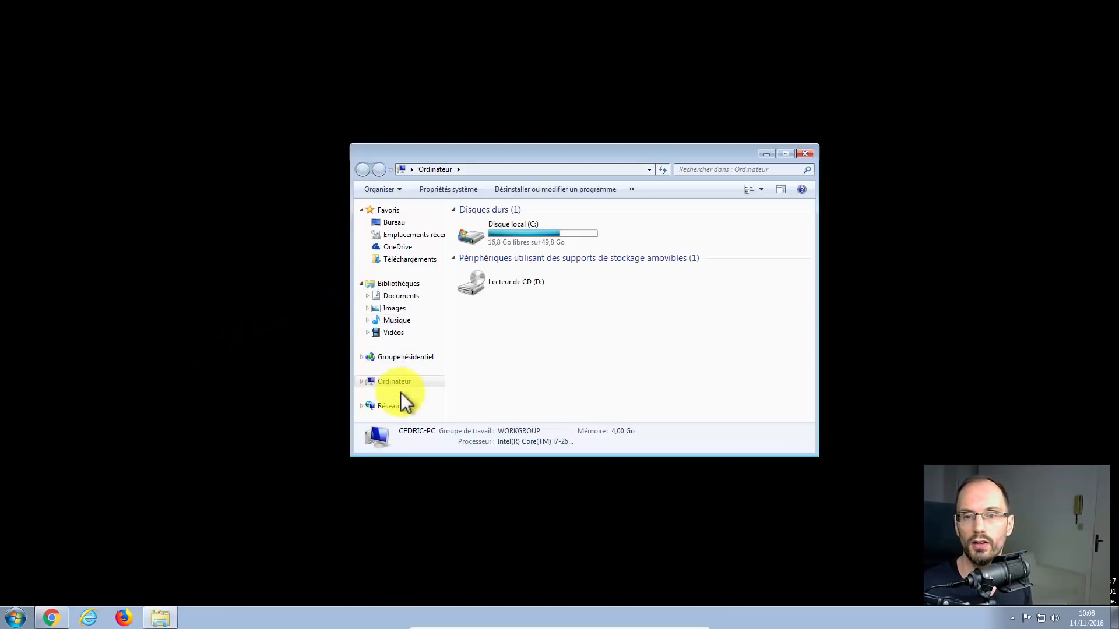
{"action": "left_click", "coordinate": [408, 259]}
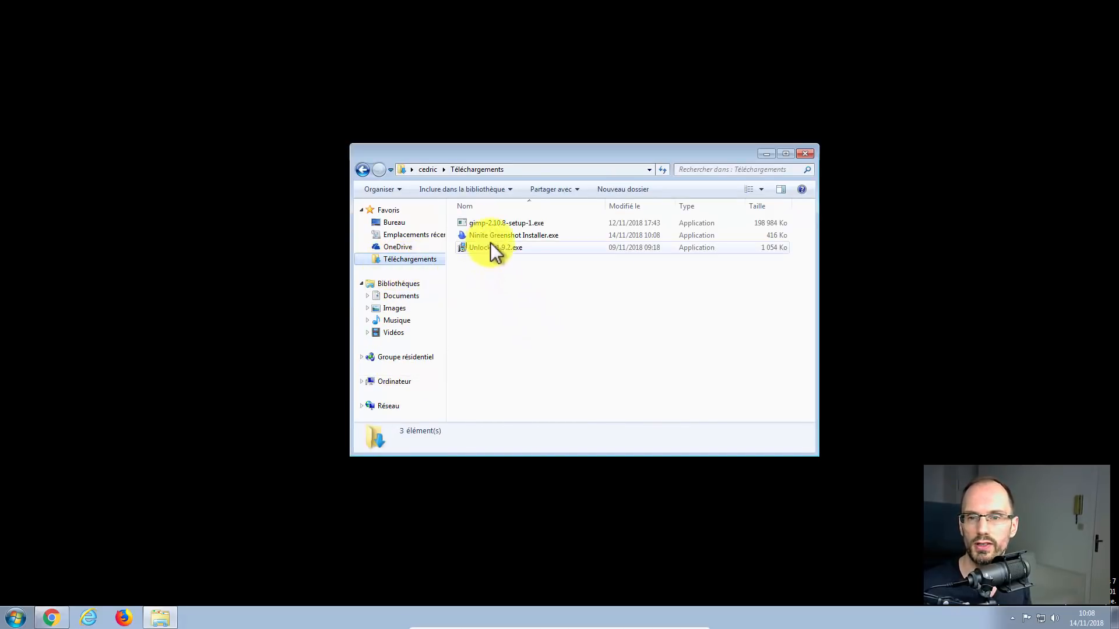
{"action": "double_click", "coordinate": [510, 237]}
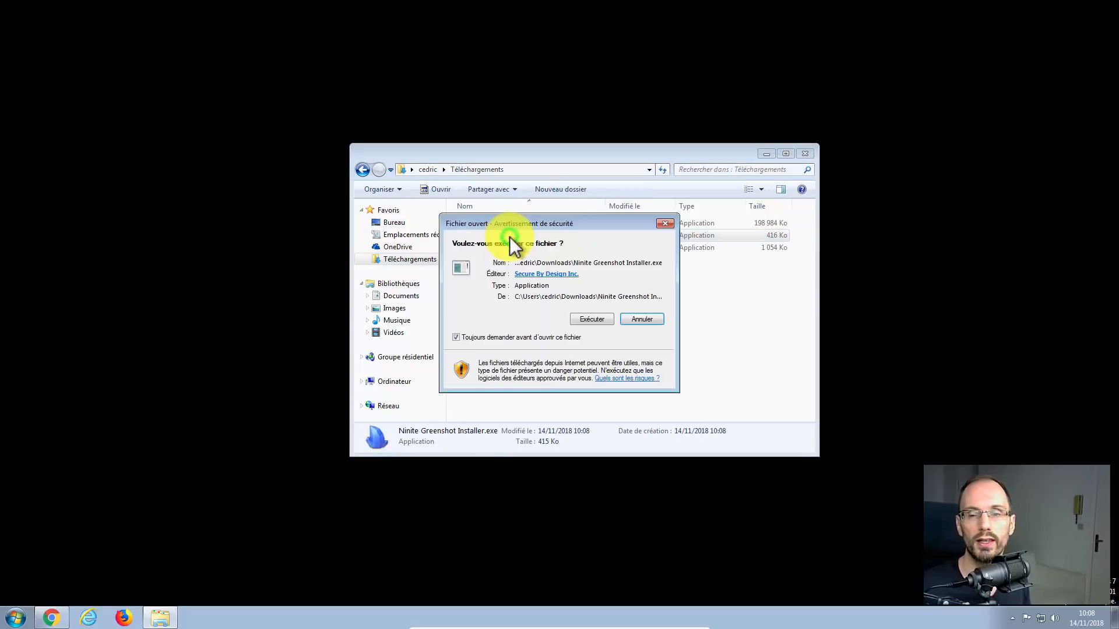
{"action": "left_click", "coordinate": [591, 320]}
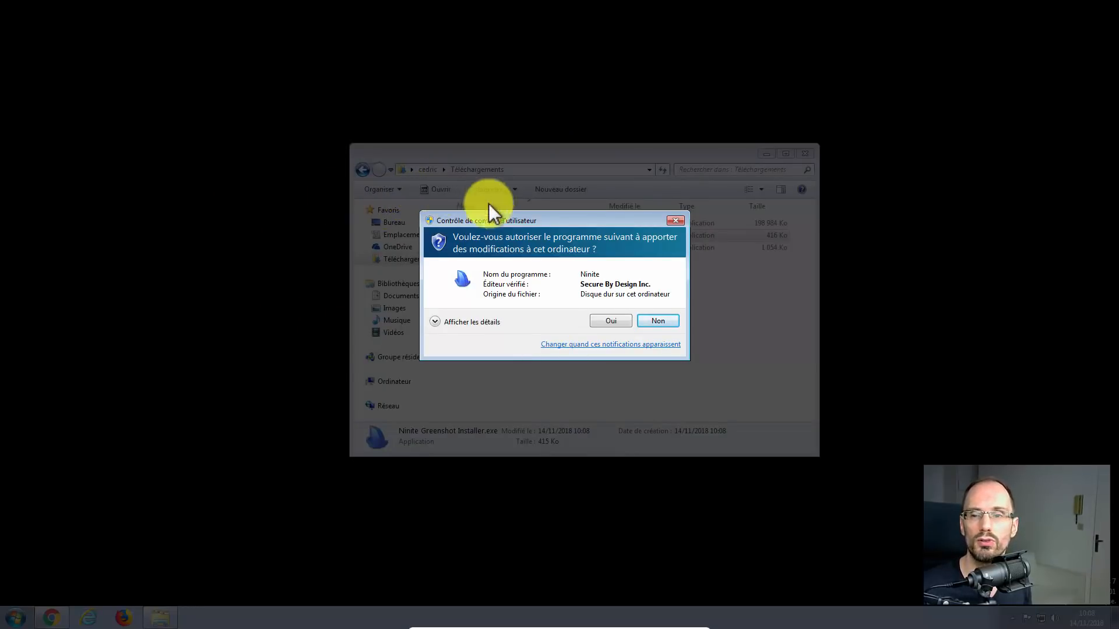
{"action": "left_click", "coordinate": [605, 323]}
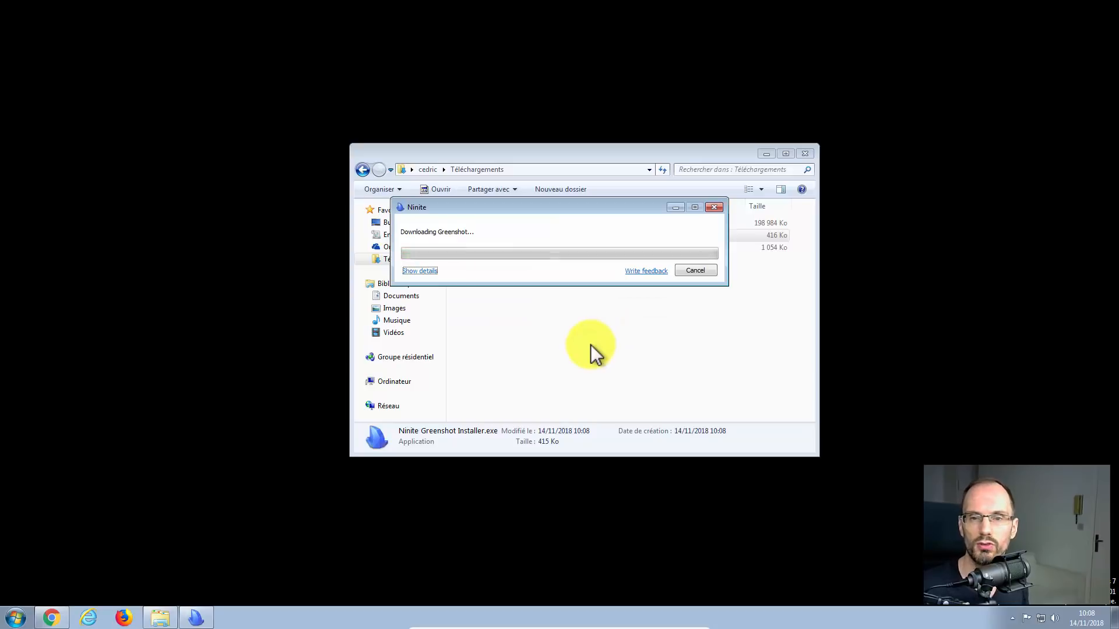
Step: Show the Greenshot installation details, minimize the Téléchargements window and close the Ninite installer
{"action": "left_click", "coordinate": [419, 271]}
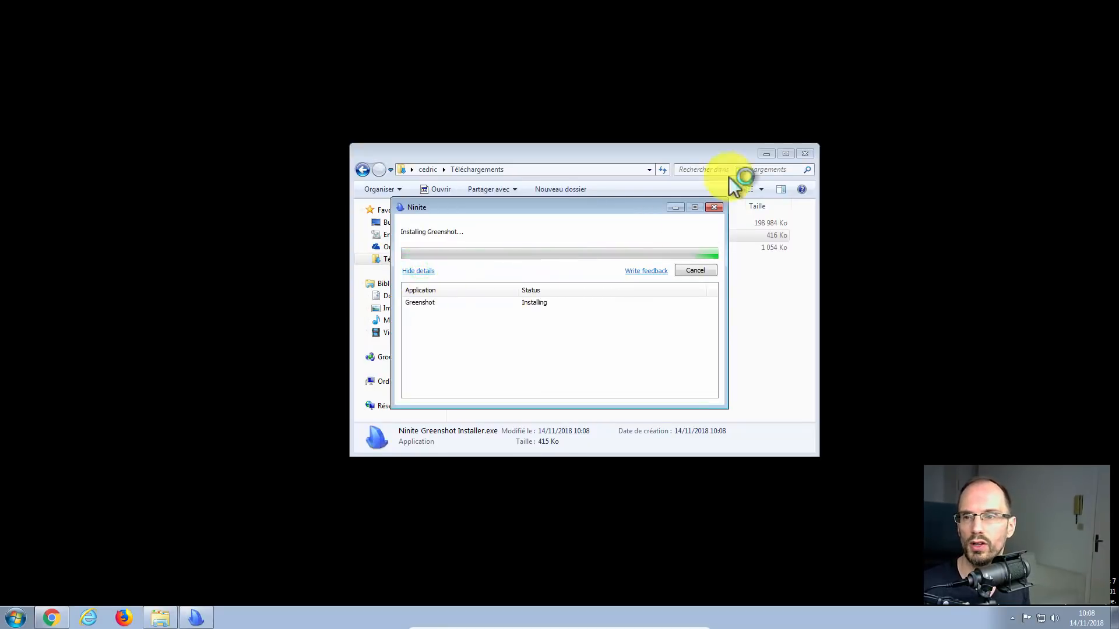
{"action": "left_click", "coordinate": [769, 153]}
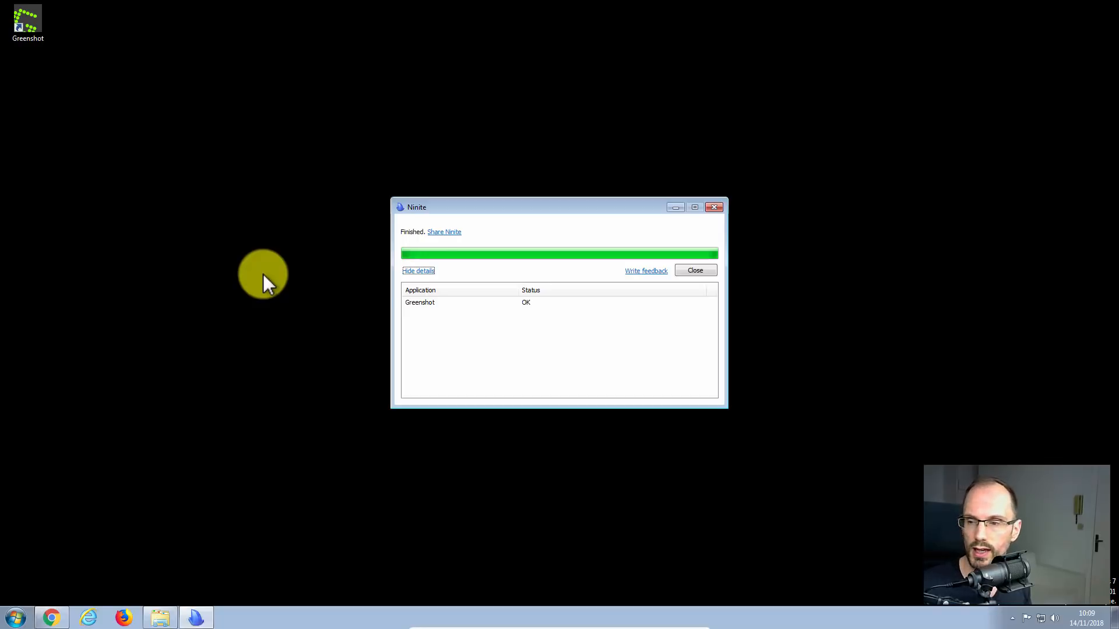
{"action": "left_click", "coordinate": [689, 271]}
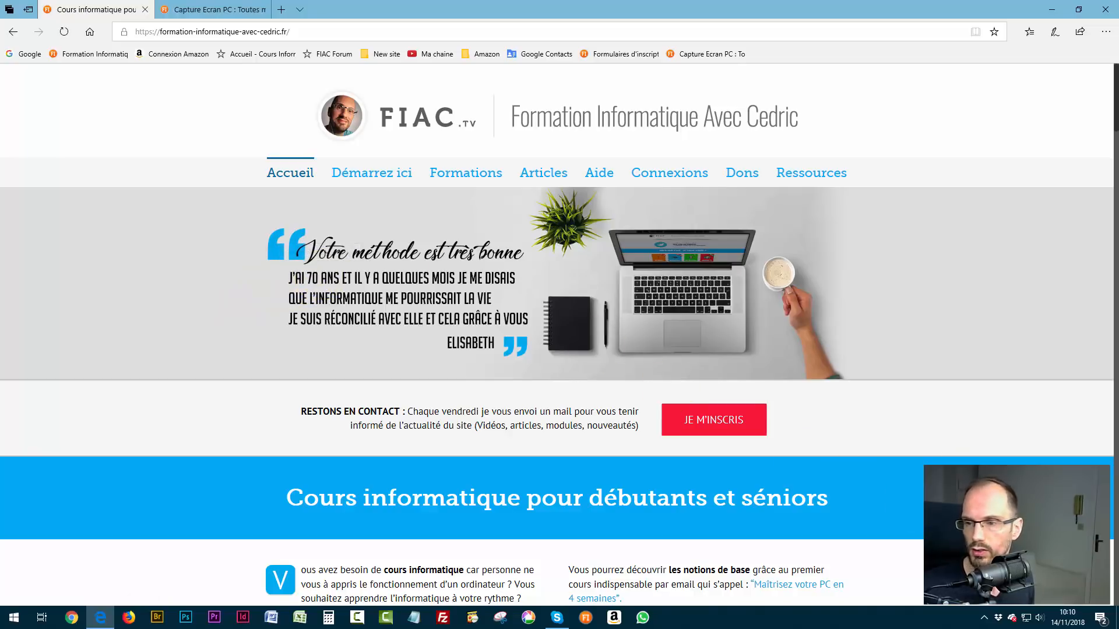
Step: Look through the "Capture d'Ecran PC" article in its open tab and return to the site's home page
{"action": "left_click", "coordinate": [984, 617]}
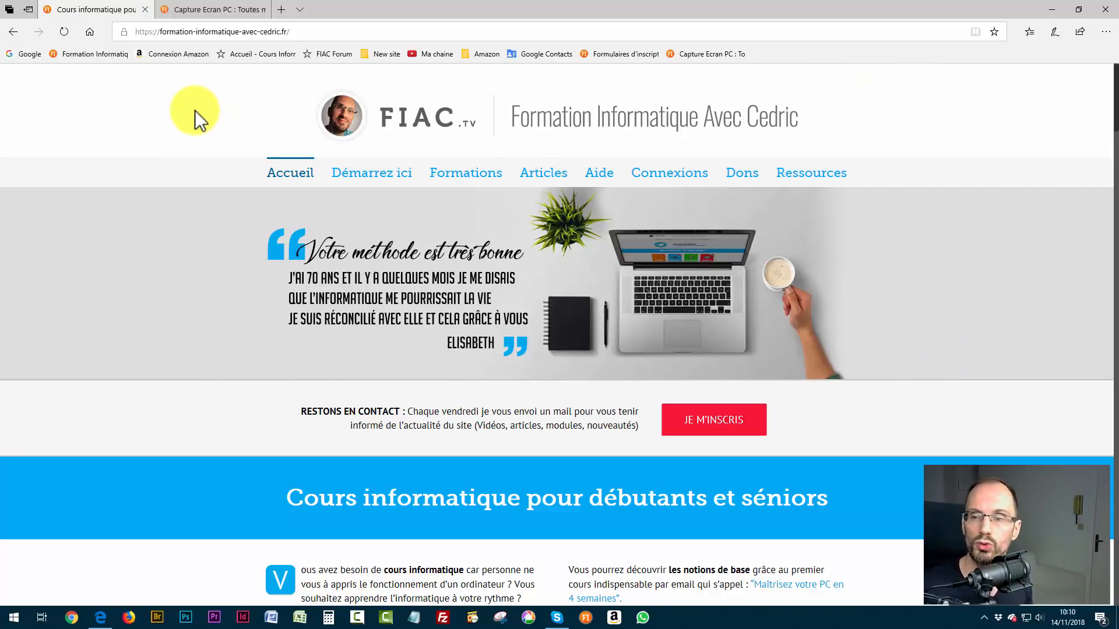
{"action": "left_click", "coordinate": [217, 10]}
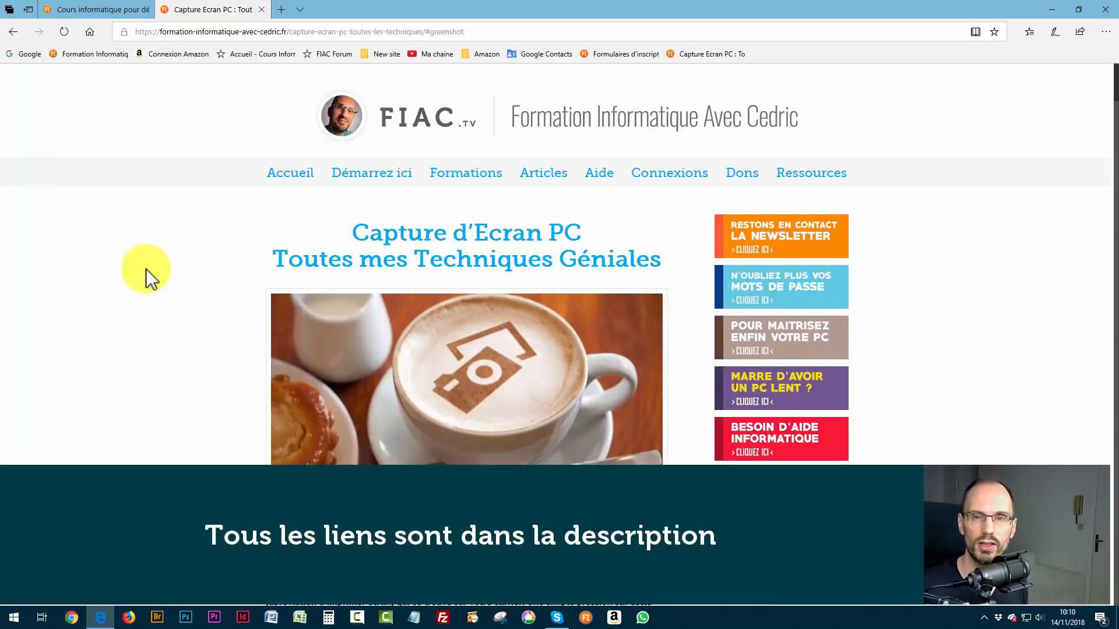
{"action": "scroll", "coordinate": [149, 270], "scroll_direction": "down", "scroll_amount": 15}
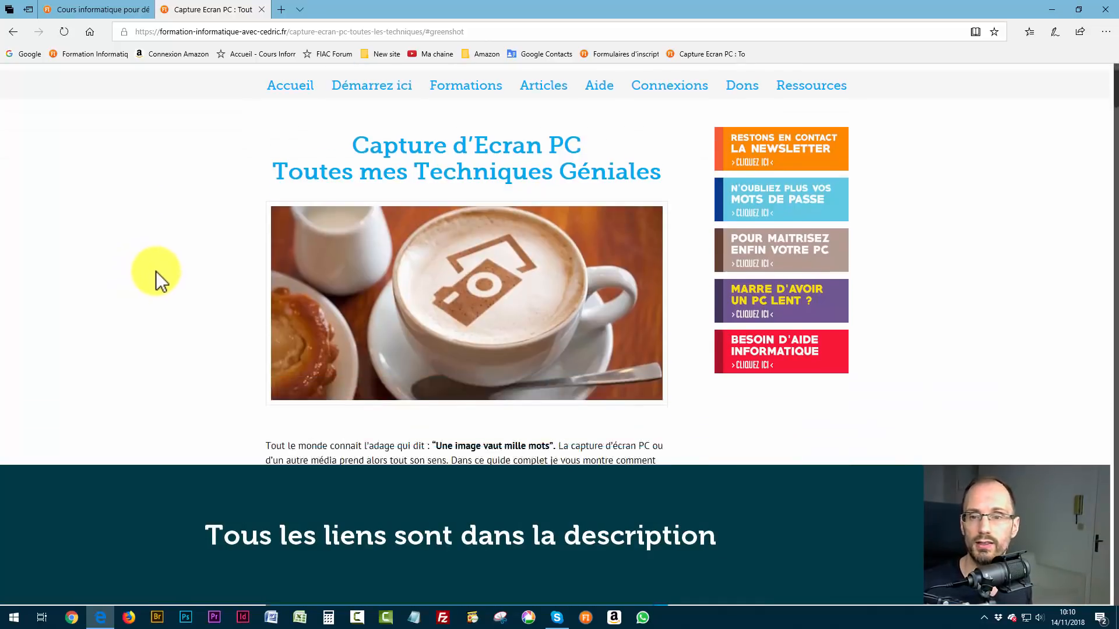
{"action": "scroll", "coordinate": [149, 268], "scroll_direction": "down", "scroll_amount": 20}
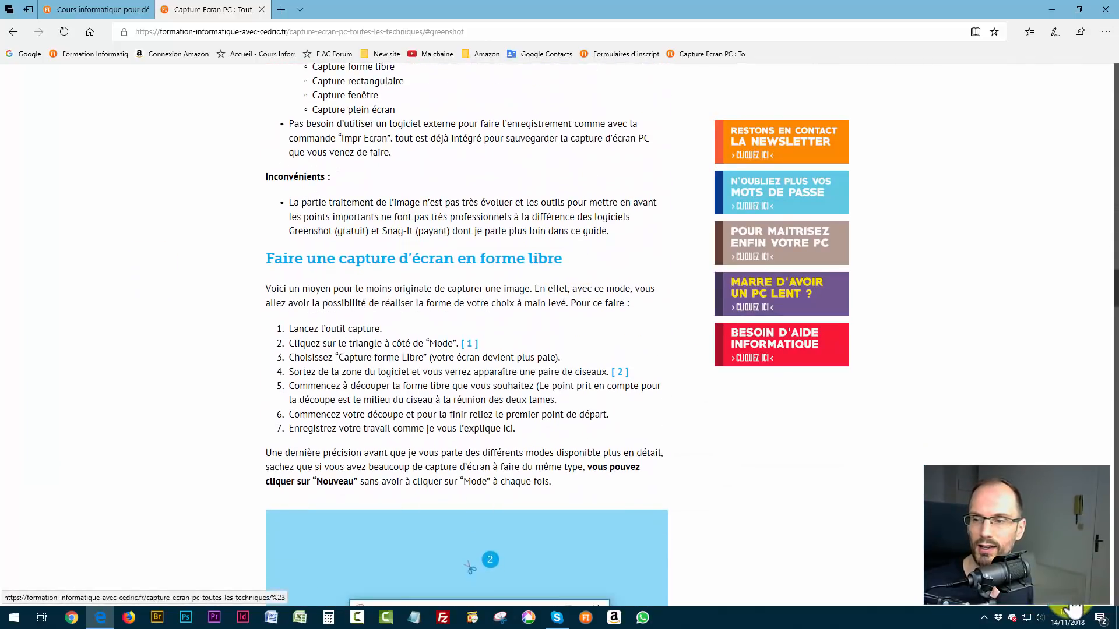
{"action": "scroll", "coordinate": [342, 220], "scroll_direction": "up", "scroll_amount": 20}
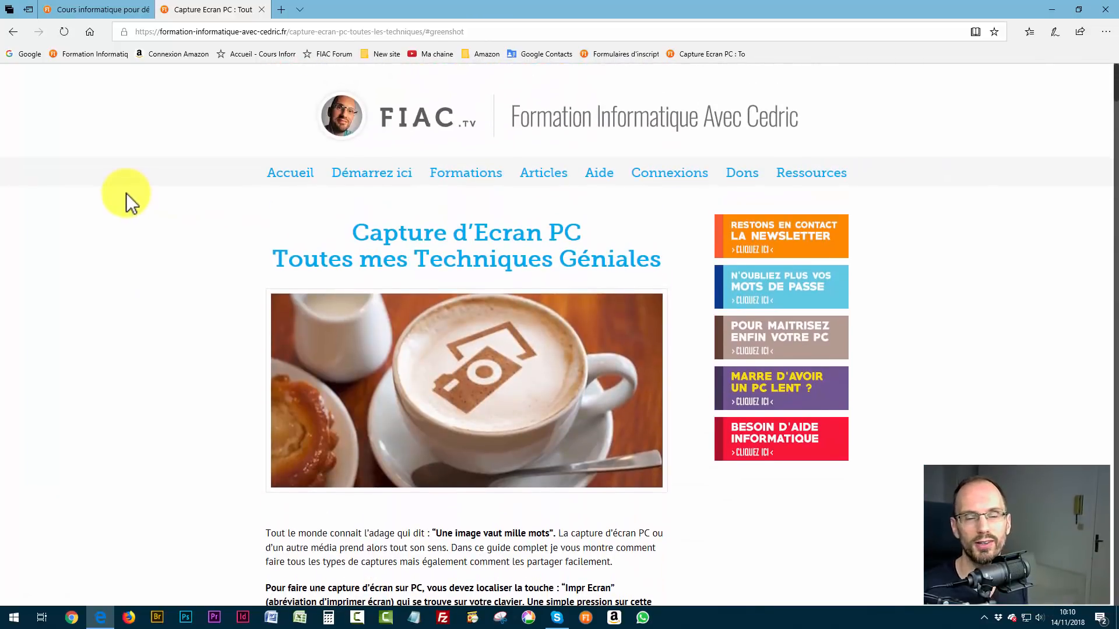
{"action": "left_click", "coordinate": [89, 6]}
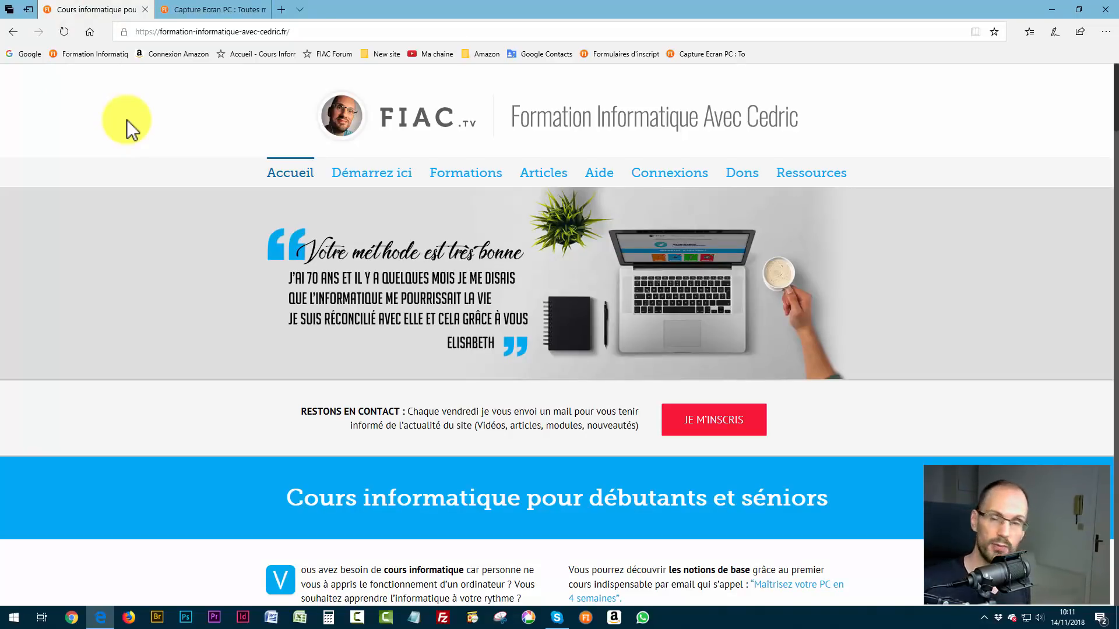
Step: Start a trial region capture, cancel it, and quit Greenshot
{"action": "key", "text": "Print"}
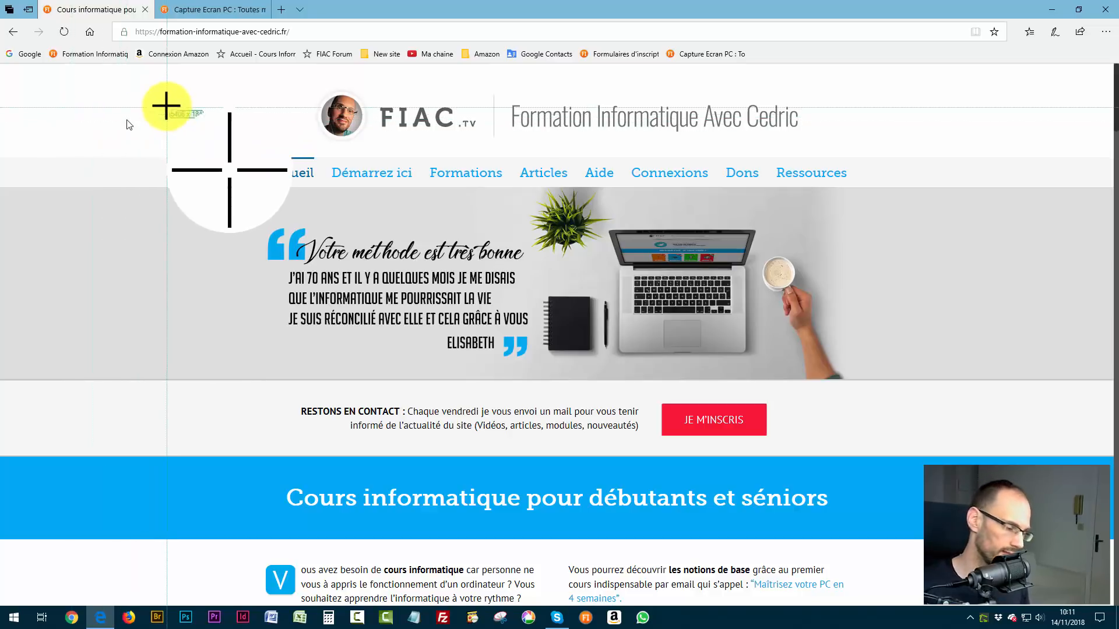
{"action": "key", "text": "Escape"}
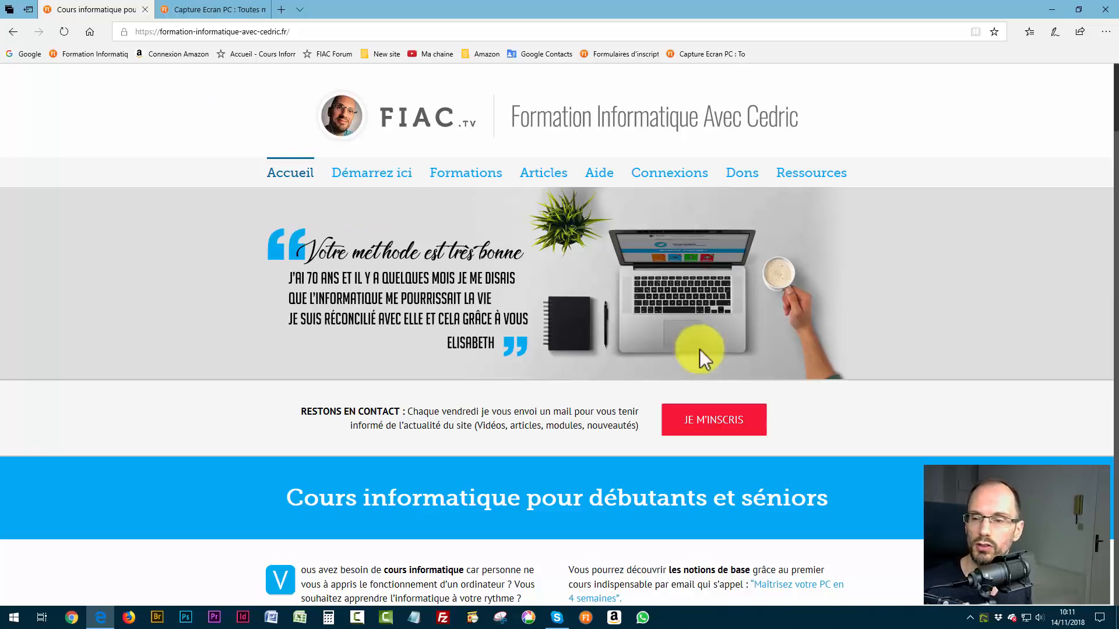
{"action": "right_click", "coordinate": [982, 620]}
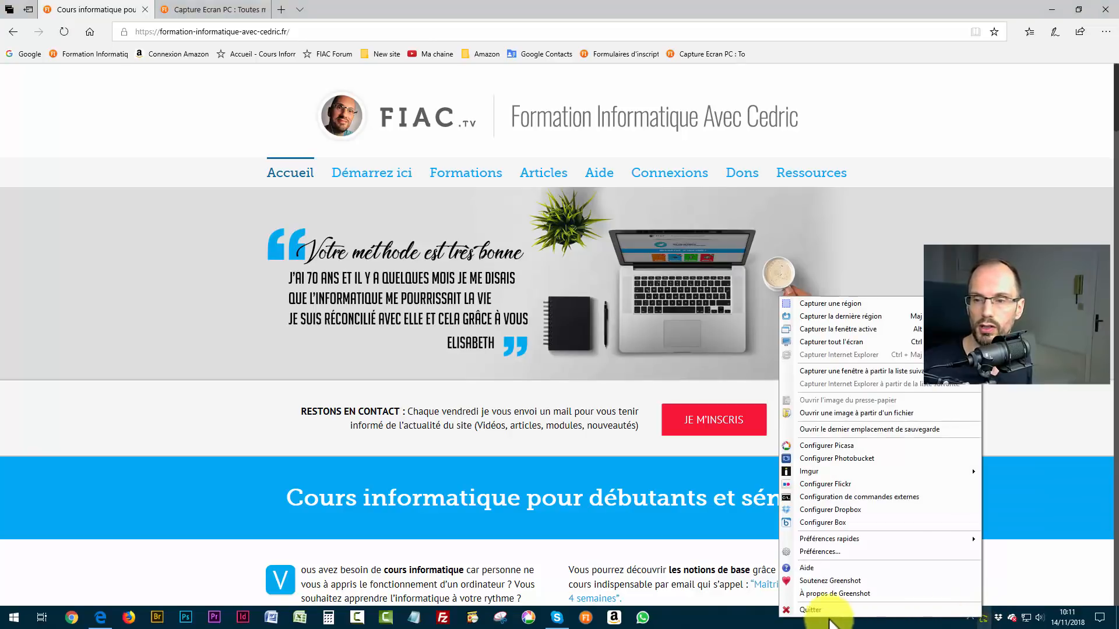
{"action": "left_click", "coordinate": [802, 610]}
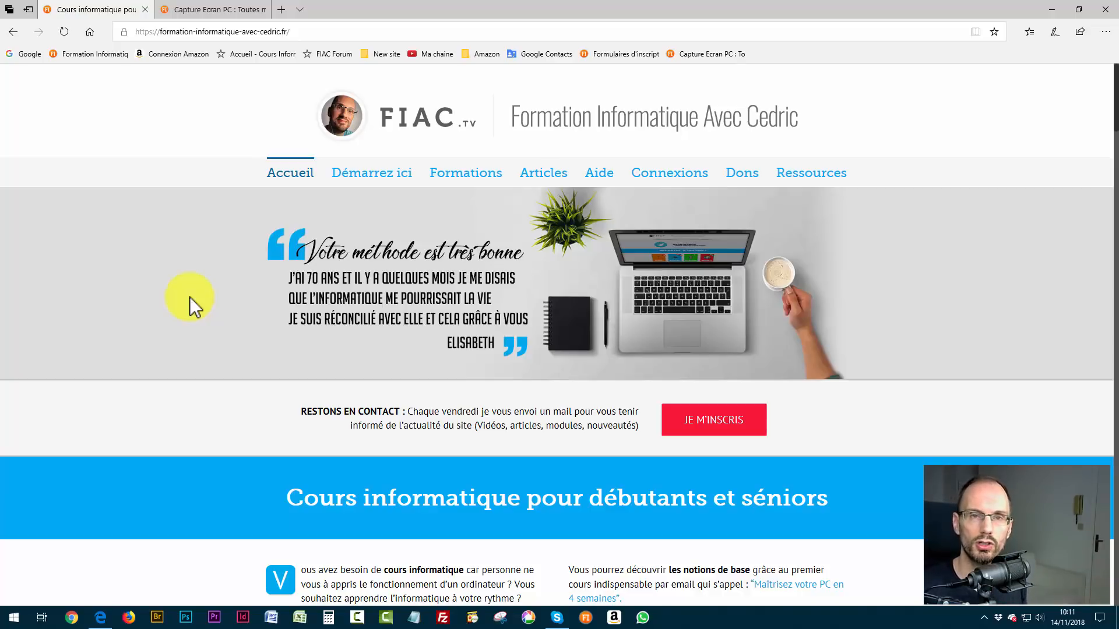
Step: Find Greenshot with a Windows search for "gree", launch it, and return to the home page in the browser
{"action": "left_click", "coordinate": [13, 619]}
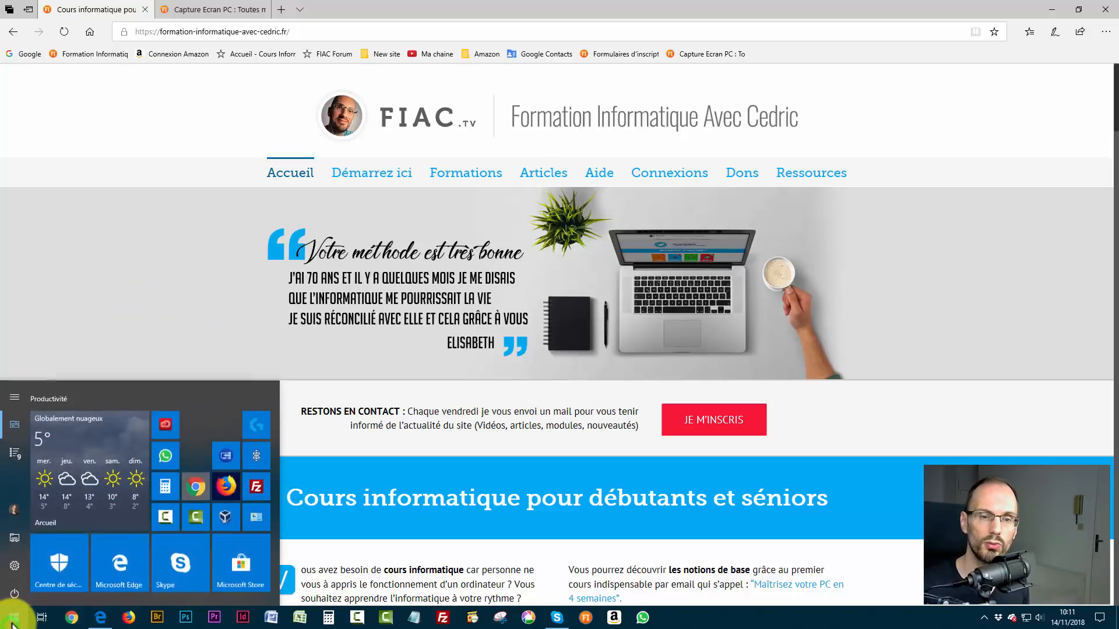
{"action": "type", "text": "gree"}
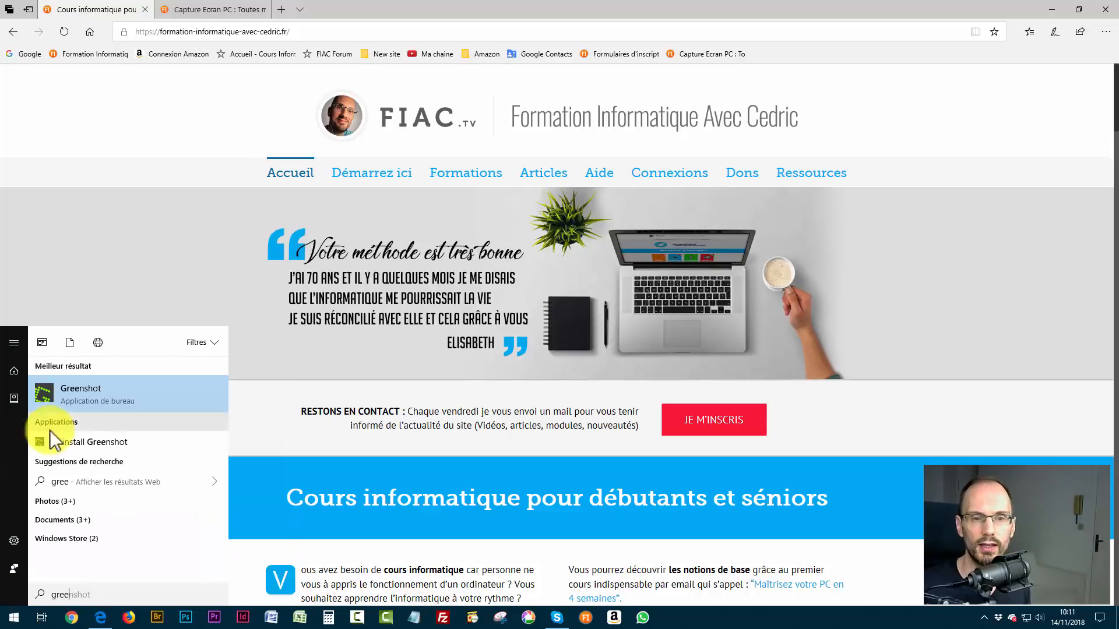
{"action": "left_click", "coordinate": [88, 398]}
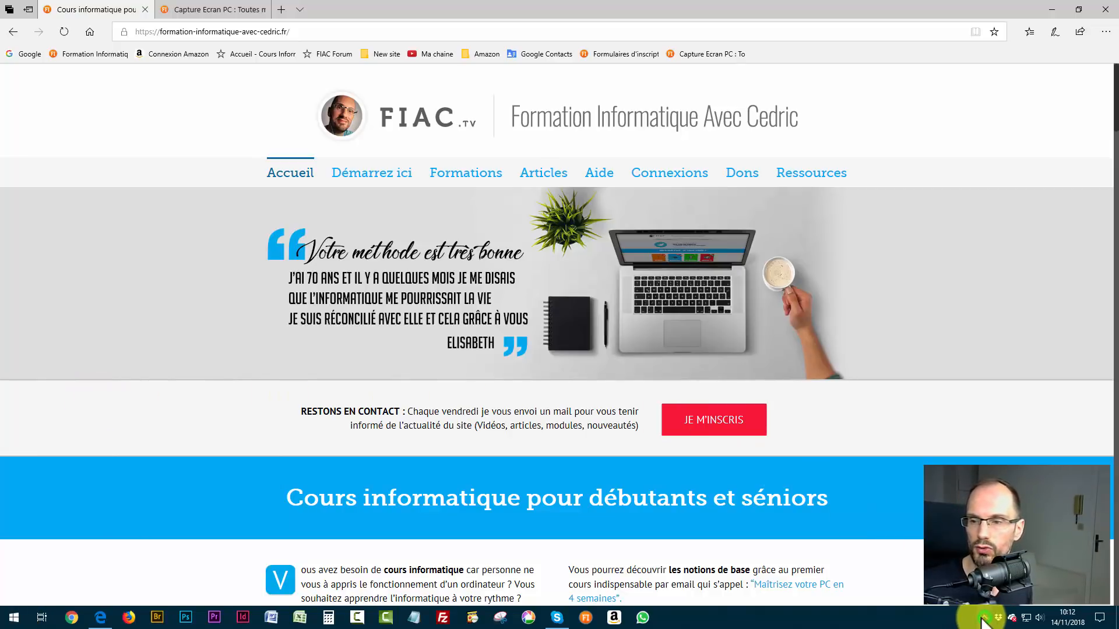
{"action": "left_click", "coordinate": [185, 282]}
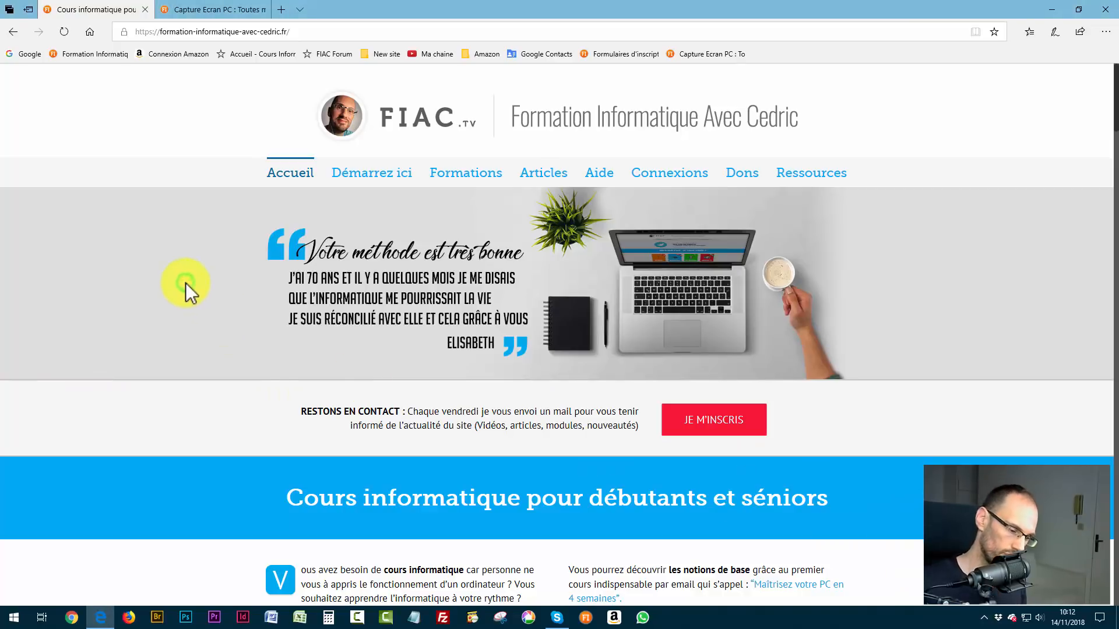
Step: Try a selection of about 1050 x 73 pixels around the navigation menu, and capture a rectangular region of the home page with Greenshot
{"action": "key", "text": "Print"}
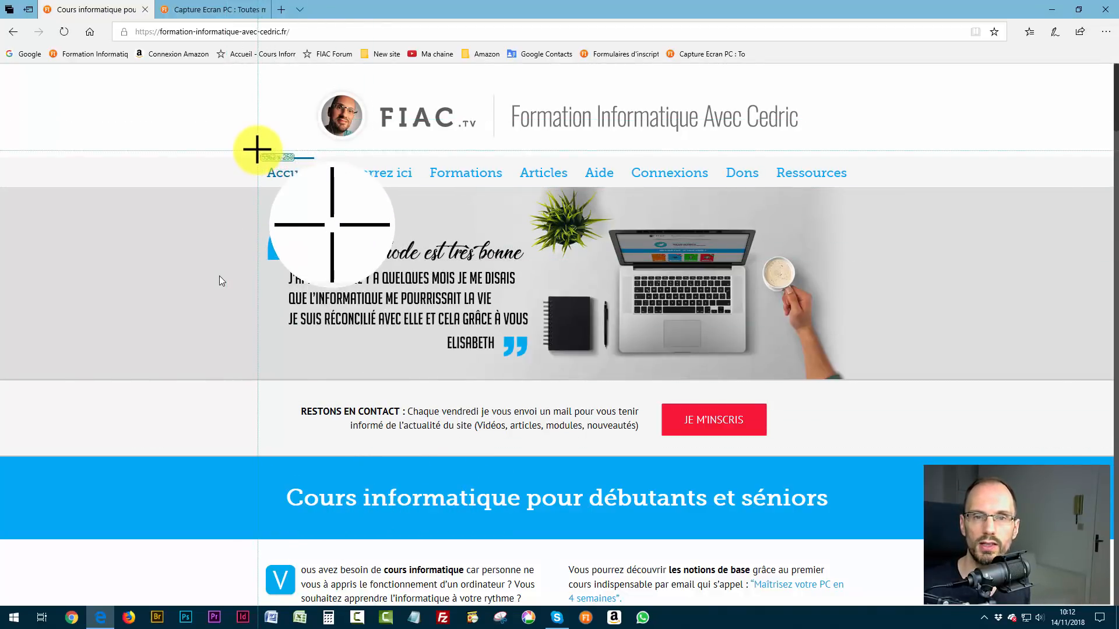
{"action": "left_click_drag", "start_coordinate": [258, 149], "coordinate": [869, 191]}
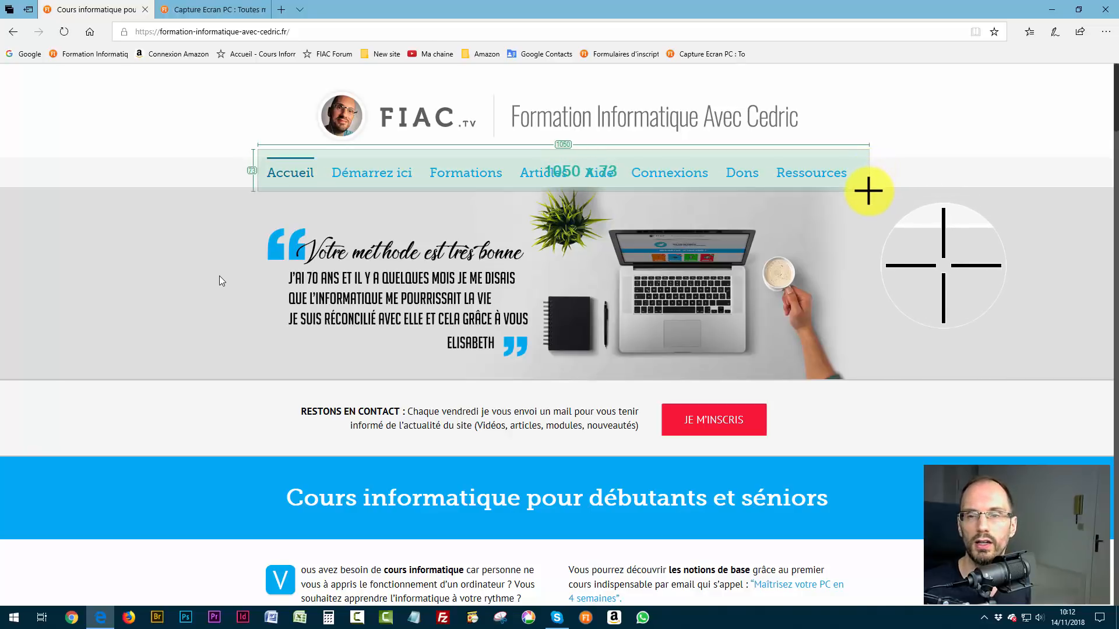
{"action": "left_click_drag", "start_coordinate": [869, 191], "coordinate": [659, 85]}
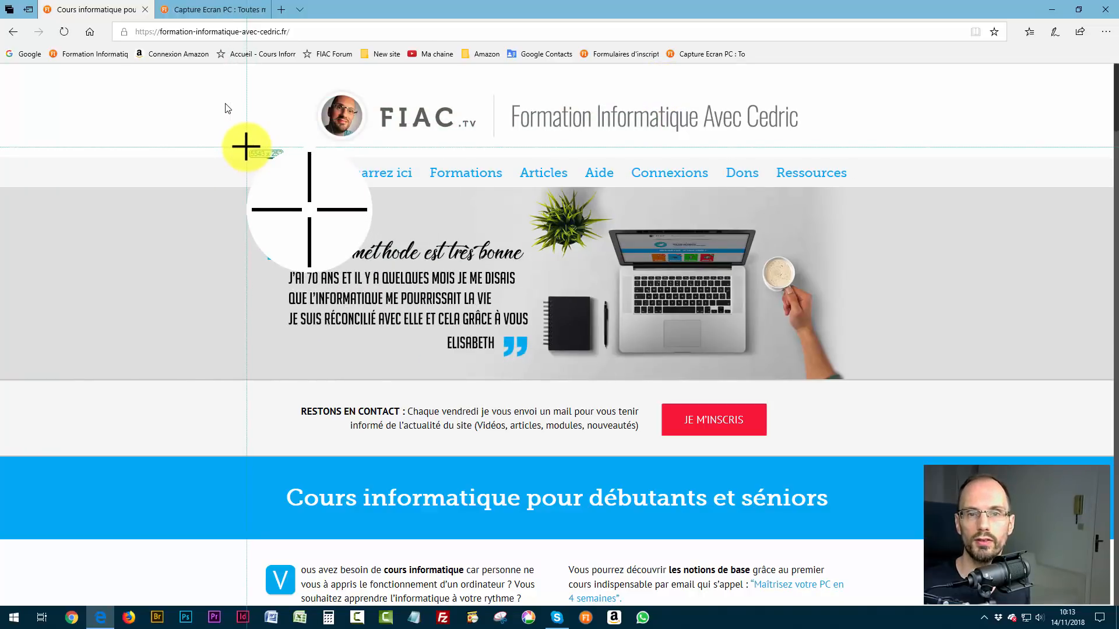
{"action": "left_click_drag", "start_coordinate": [246, 70], "coordinate": [871, 452]}
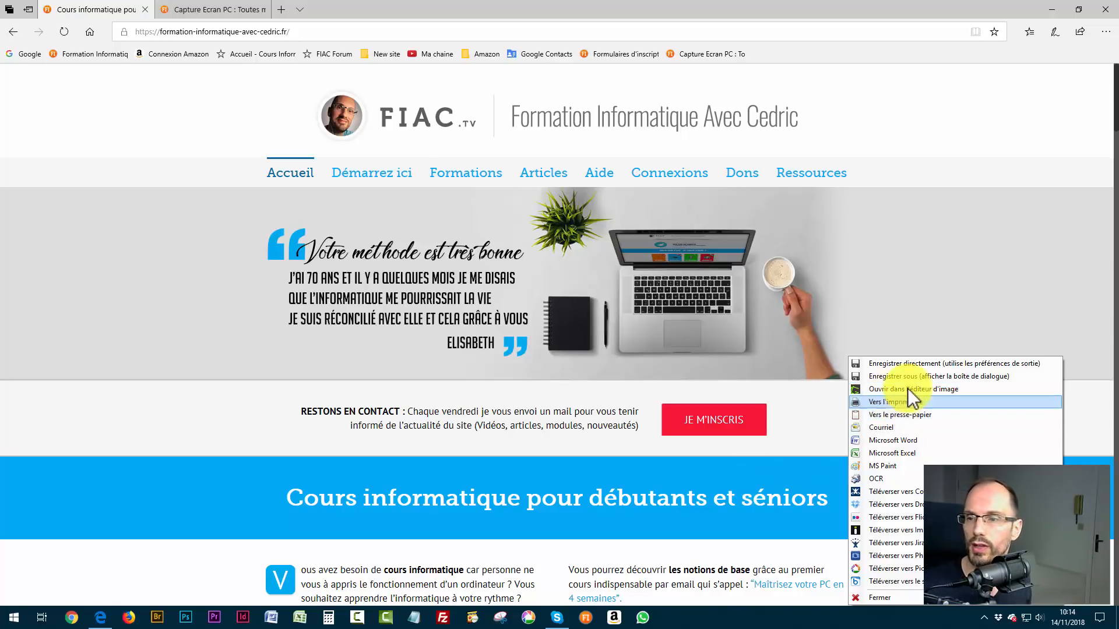
Step: Open the capture in Greenshot's image editor, position the editor window, and clear the browser window from the desktop
{"action": "mouse_move", "coordinate": [900, 402]}
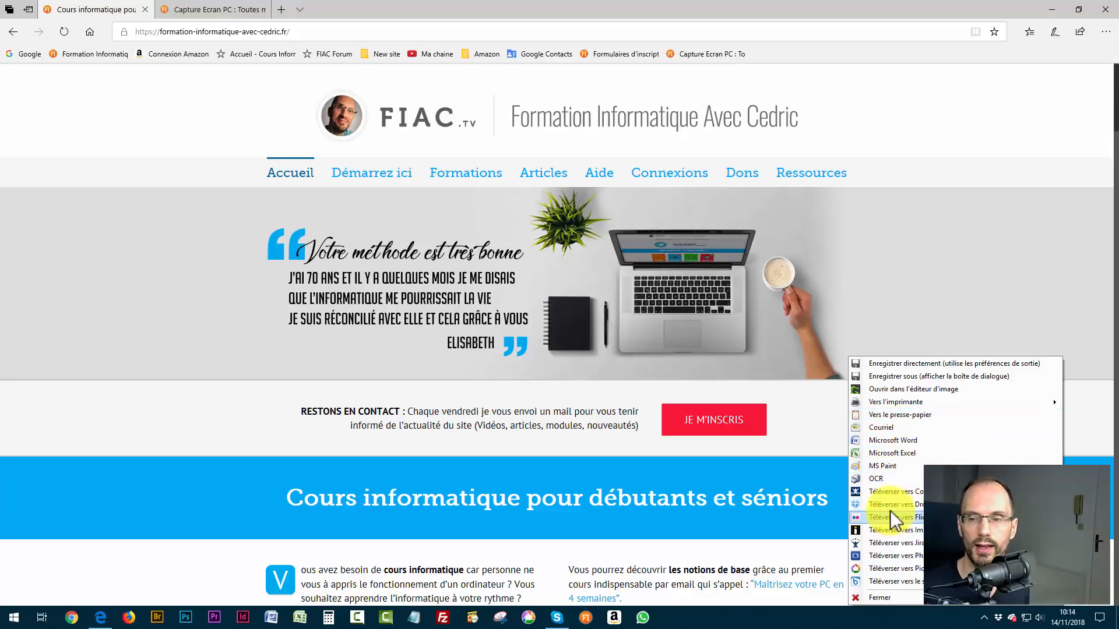
{"action": "left_click", "coordinate": [895, 389]}
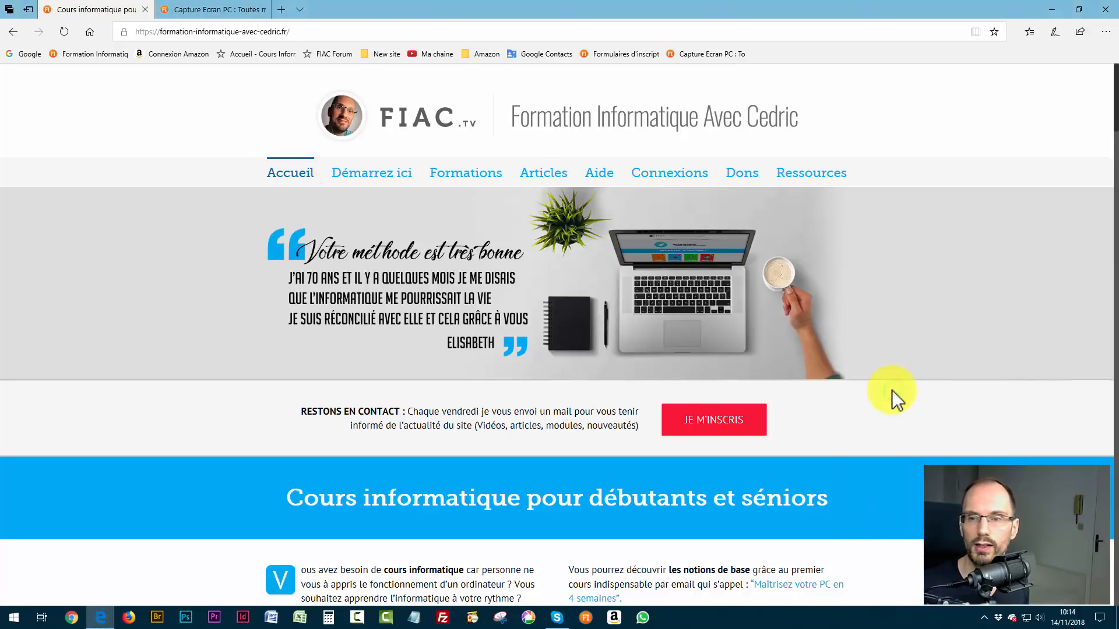
{"action": "left_click_drag", "start_coordinate": [538, 193], "coordinate": [714, 65]}
{"action": "left_click", "coordinate": [1103, 10]}
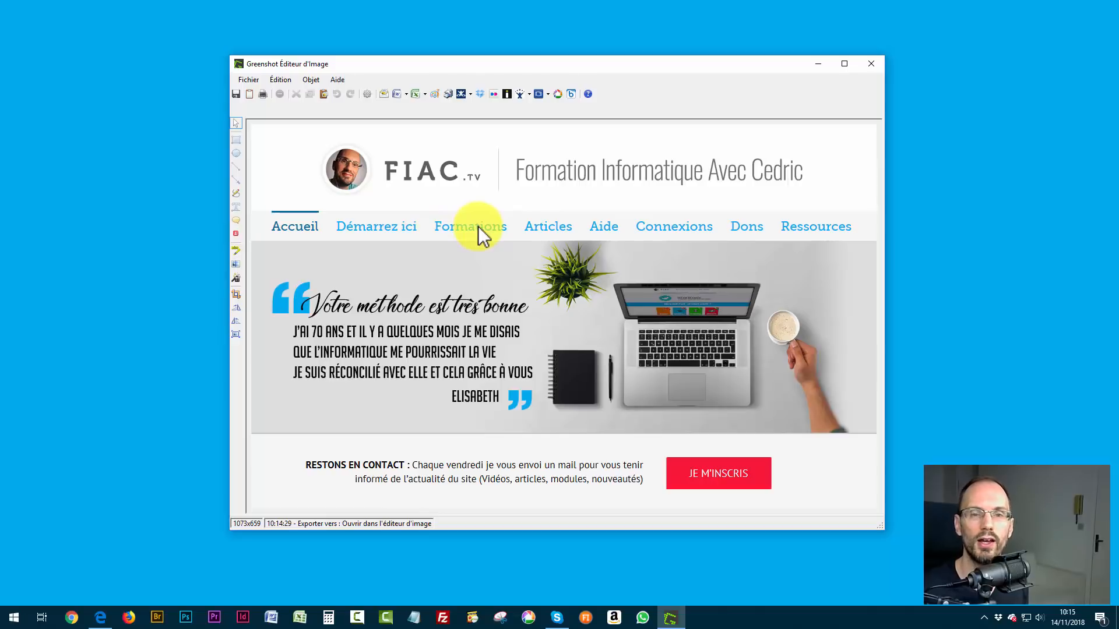
Step: Place a counter above the Accueil menu item, try a higher starting number, and set it back to 1
{"action": "left_click", "coordinate": [237, 233]}
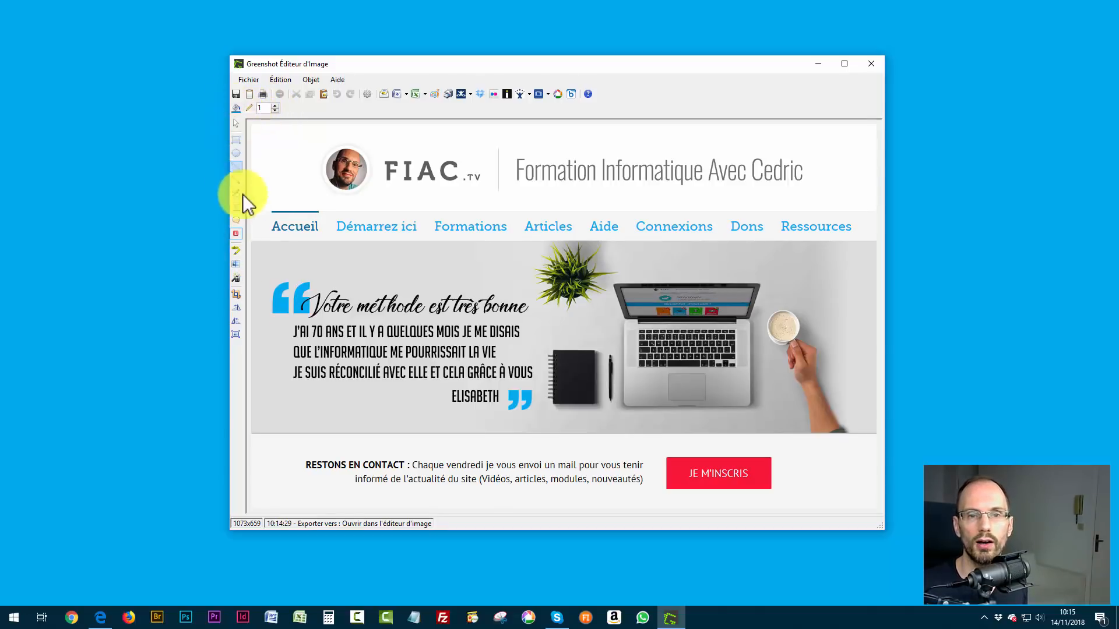
{"action": "left_click", "coordinate": [296, 192]}
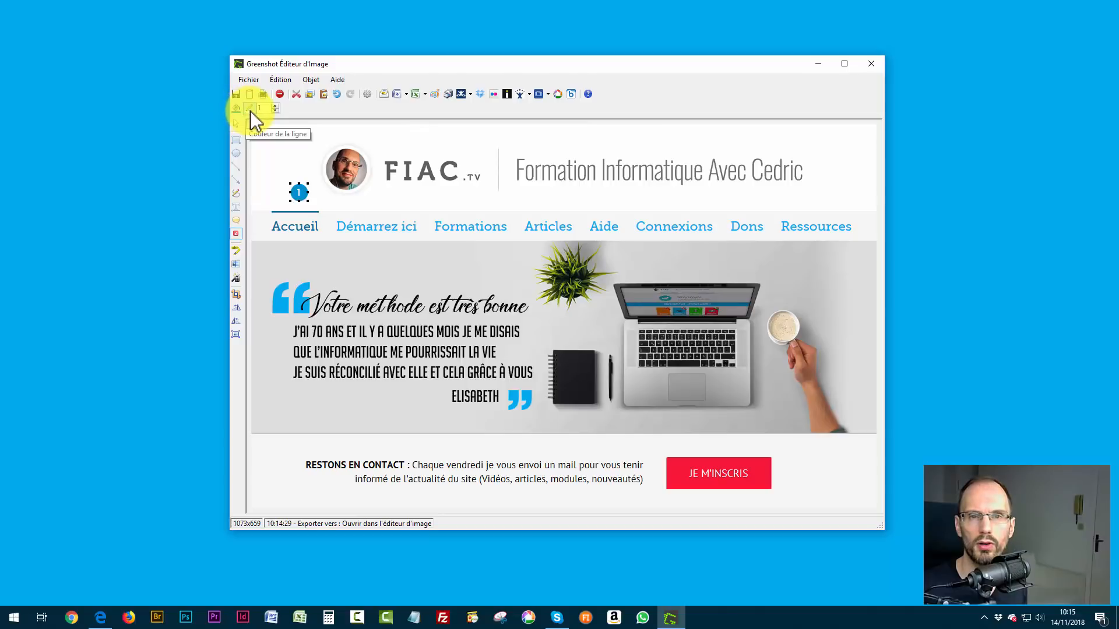
{"action": "left_click", "coordinate": [275, 106]}
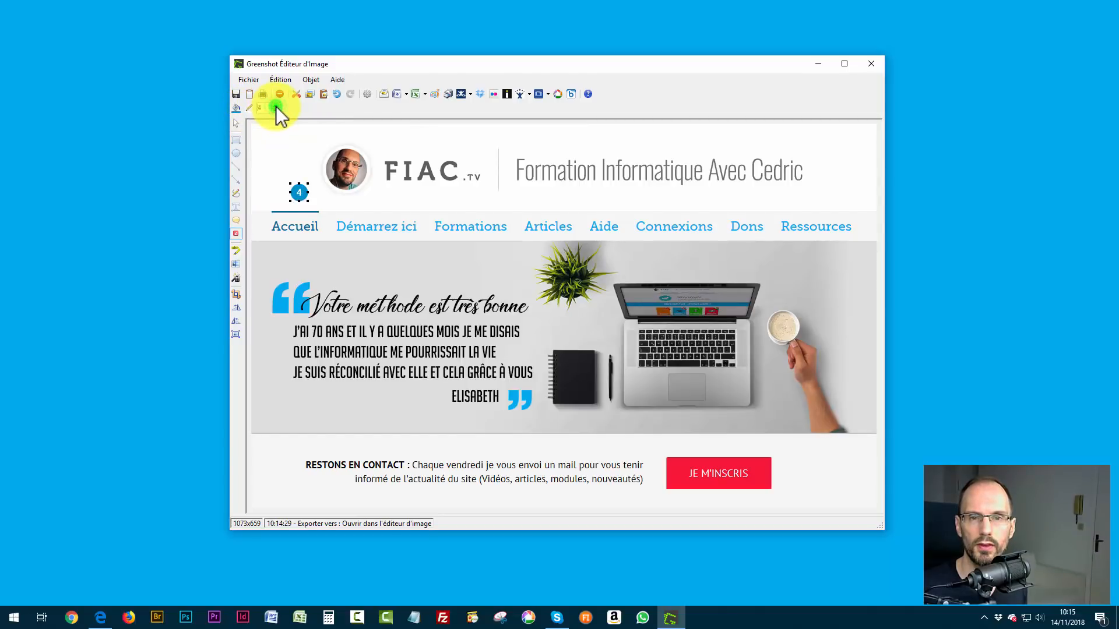
{"action": "left_click", "coordinate": [274, 111]}
{"action": "left_click", "coordinate": [274, 110]}
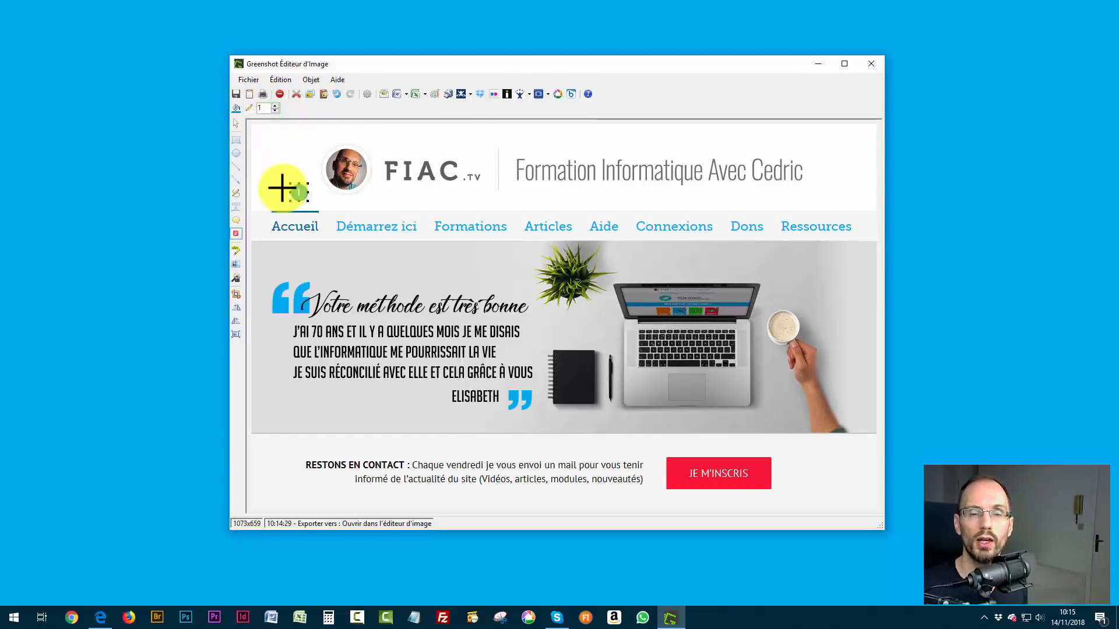
Step: Place counters 2 to 8 above the remaining menu items, from Démarrez ici to Ressources
{"action": "left_click", "coordinate": [236, 233]}
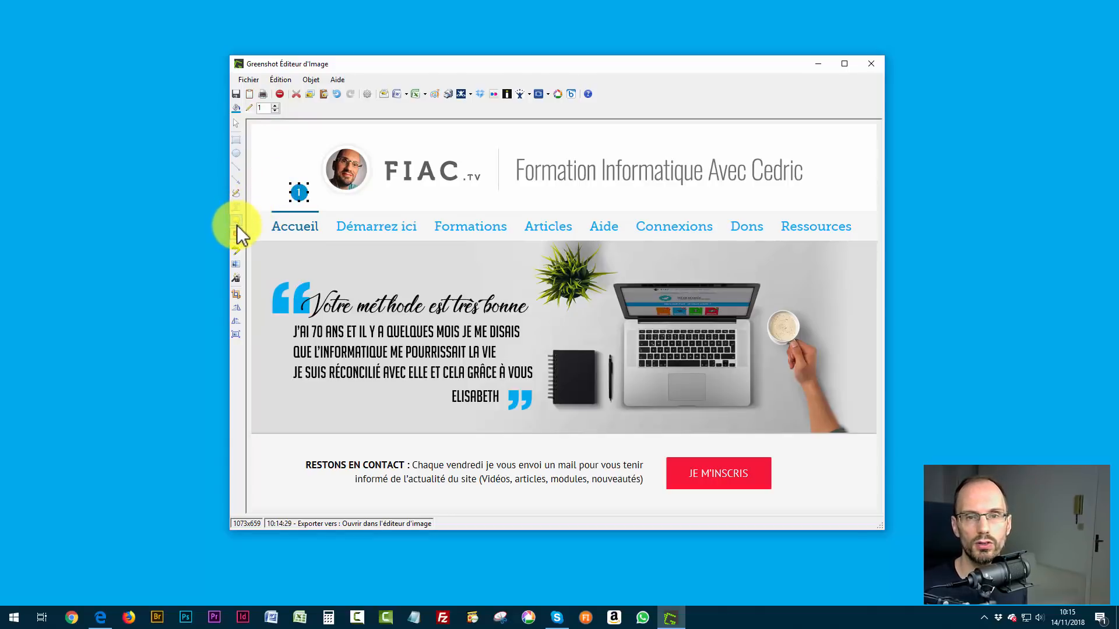
{"action": "left_click", "coordinate": [366, 193]}
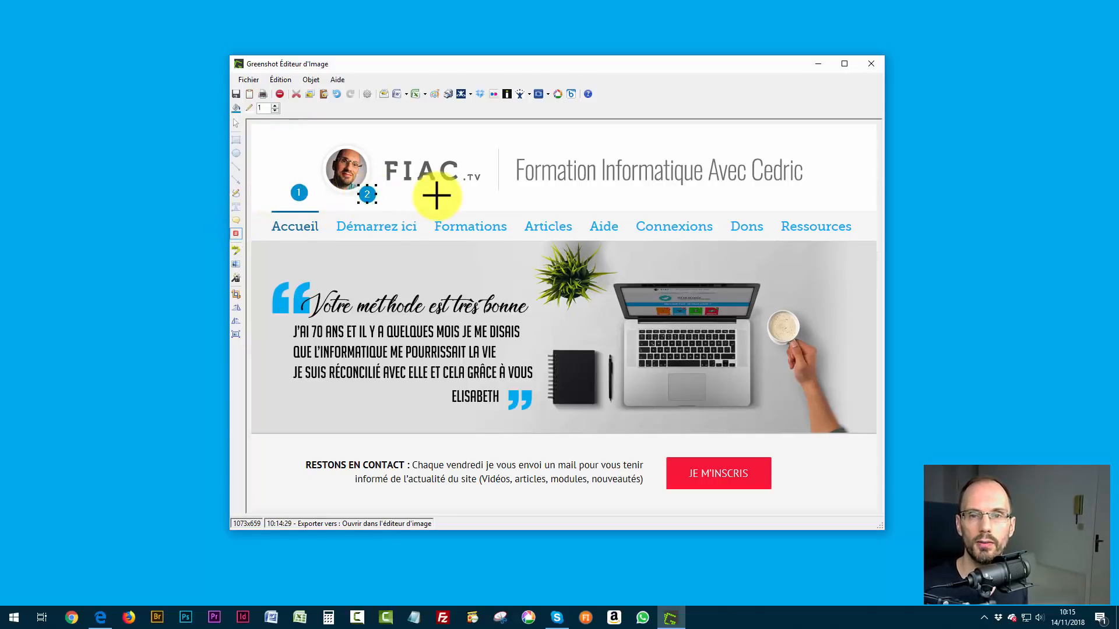
{"action": "left_click", "coordinate": [464, 193]}
{"action": "left_click", "coordinate": [548, 199]}
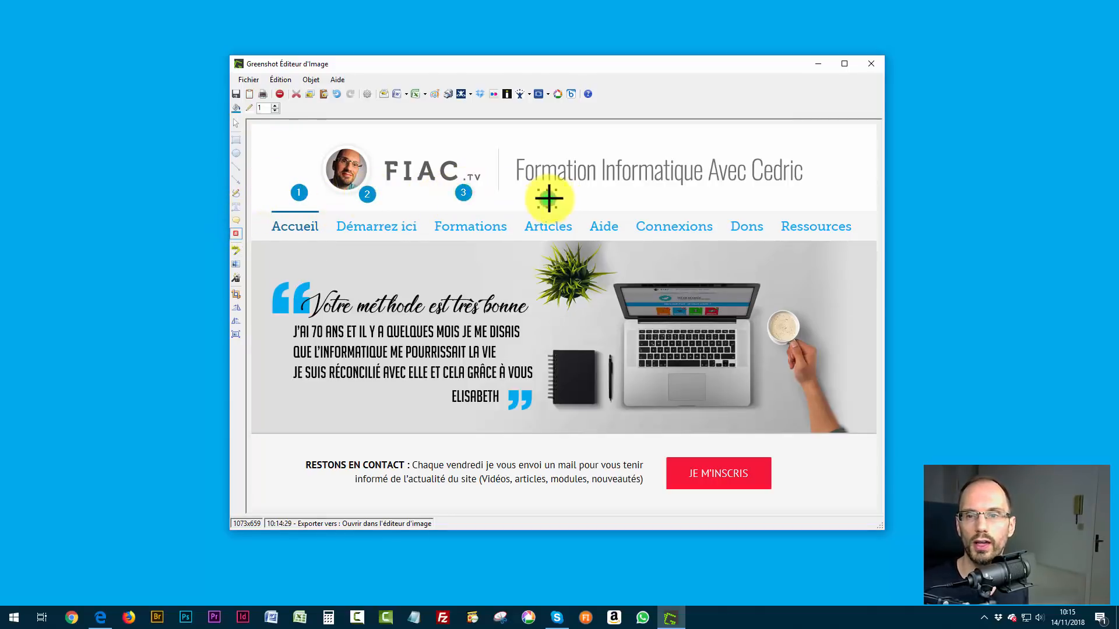
{"action": "left_click", "coordinate": [596, 200]}
{"action": "left_click", "coordinate": [664, 201]}
{"action": "left_click", "coordinate": [747, 201]}
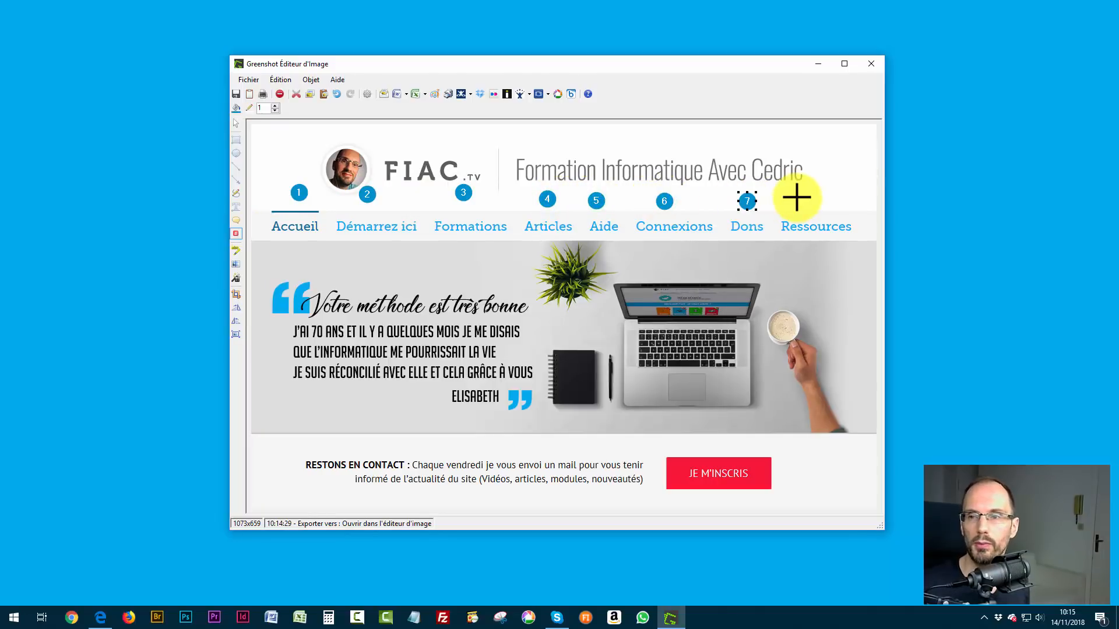
{"action": "left_click", "coordinate": [809, 197]}
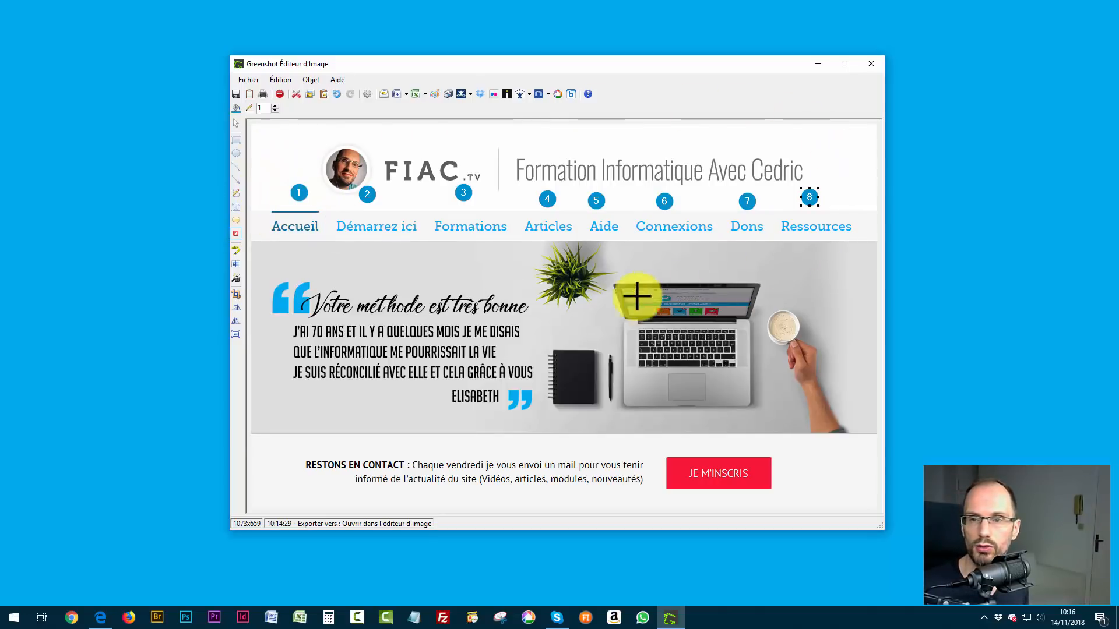
Step: Move counters 1 to 8 to just below their matching menu items on the banner image
{"action": "left_click", "coordinate": [236, 124]}
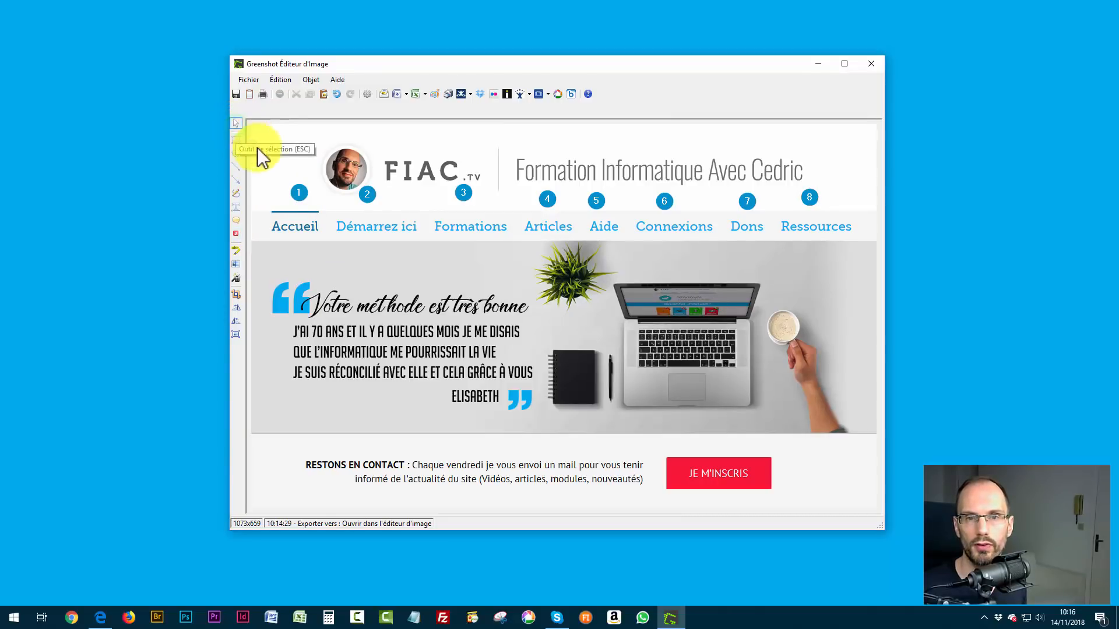
{"action": "left_click", "coordinate": [295, 188]}
{"action": "key", "text": "Delete"}
{"action": "left_click_drag", "start_coordinate": [281, 153], "coordinate": [281, 153]}
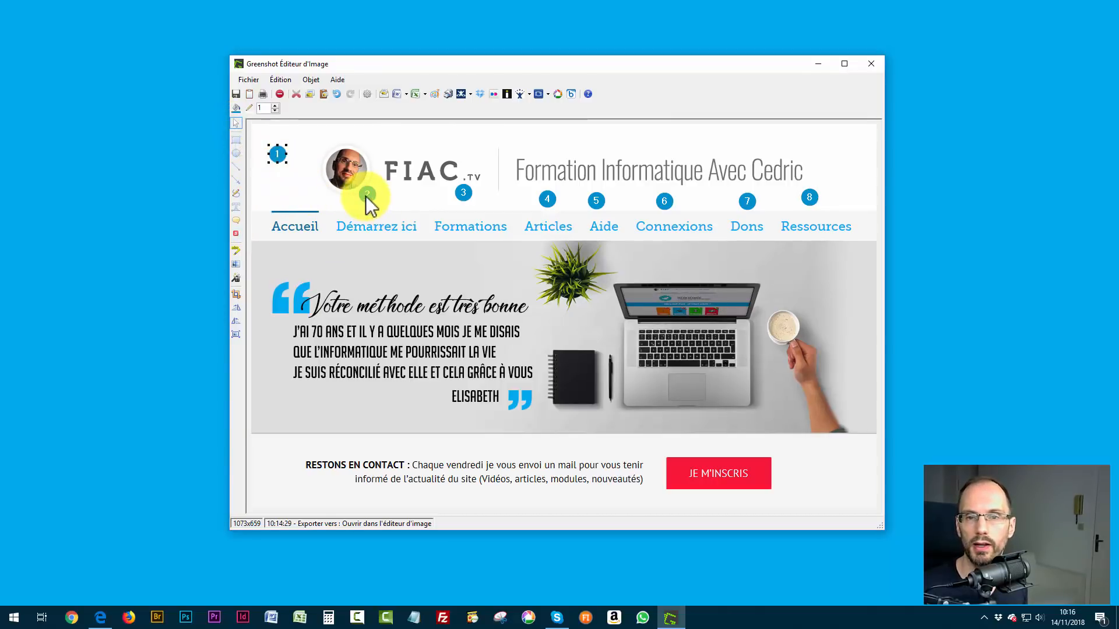
{"action": "left_click_drag", "start_coordinate": [366, 194], "coordinate": [382, 261]}
{"action": "left_click_drag", "start_coordinate": [289, 246], "coordinate": [296, 257]}
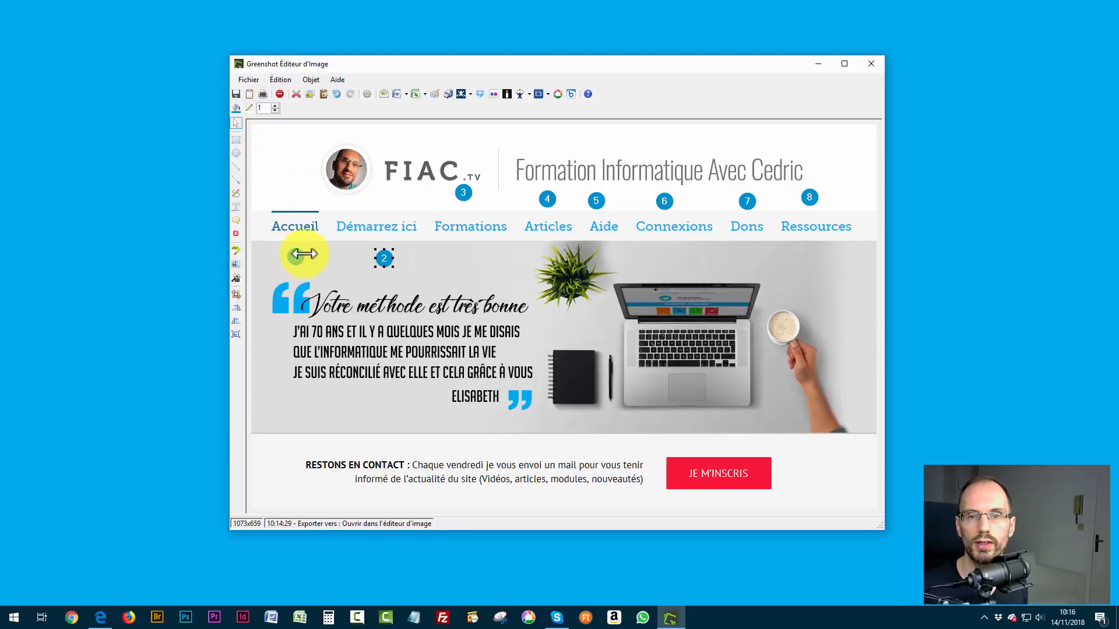
{"action": "left_click_drag", "start_coordinate": [464, 192], "coordinate": [474, 259]}
{"action": "left_click_drag", "start_coordinate": [551, 204], "coordinate": [610, 259]}
{"action": "left_click_drag", "start_coordinate": [663, 201], "coordinate": [676, 262]}
{"action": "left_click_drag", "start_coordinate": [747, 200], "coordinate": [814, 259]}
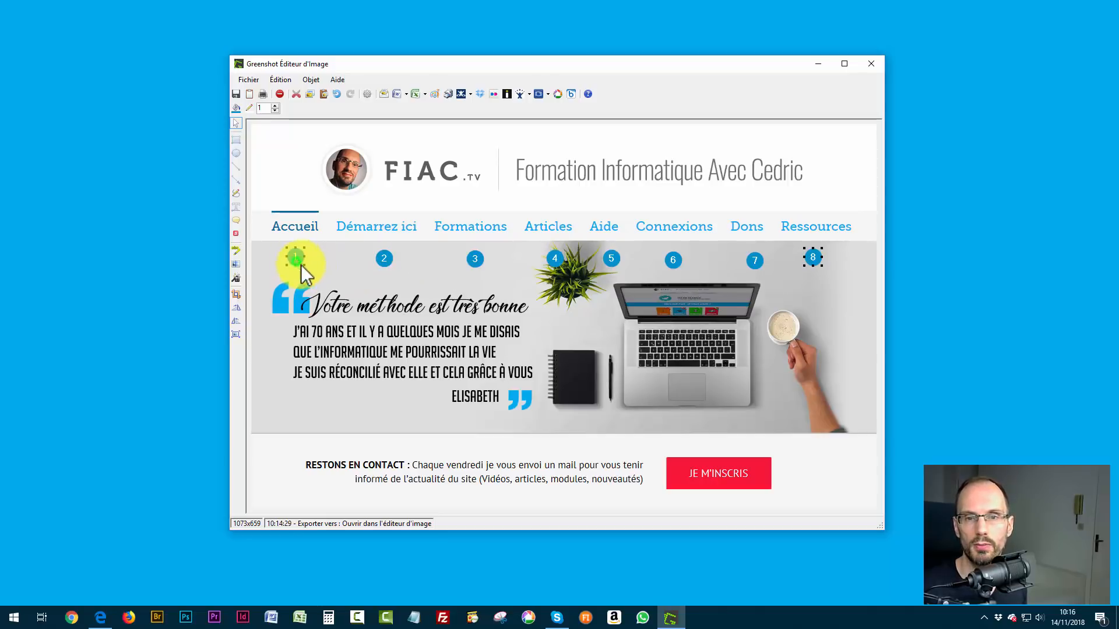
Step: Select all eight counters together and check the object commands for a way to align them
{"action": "left_click", "coordinate": [473, 260], "text": "shift"}
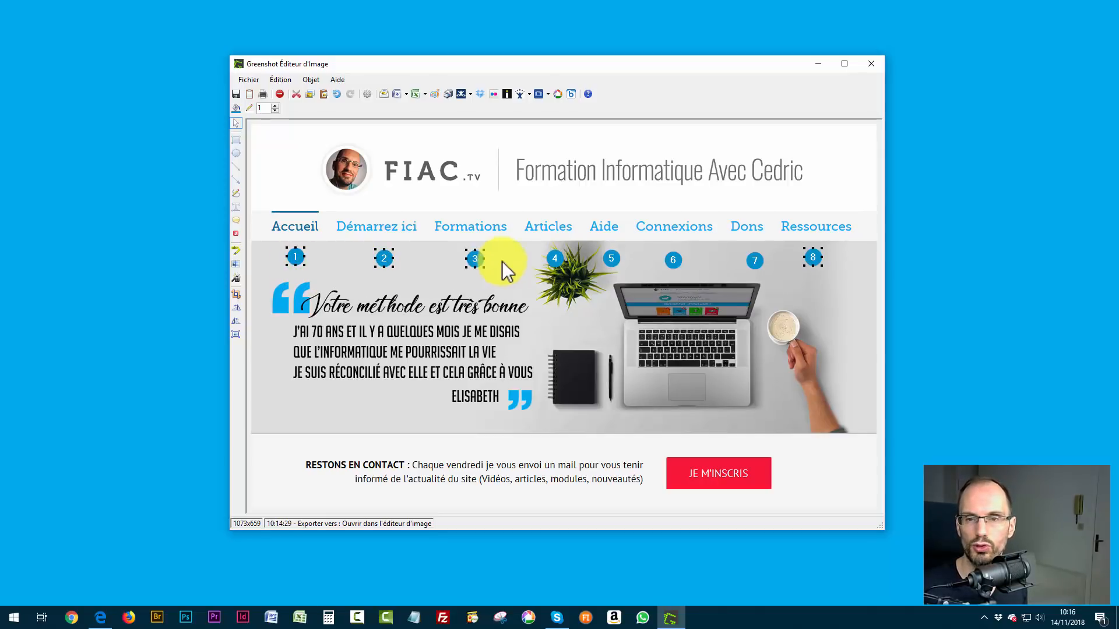
{"action": "left_click", "coordinate": [555, 259], "text": "shift"}
{"action": "left_click", "coordinate": [611, 259], "text": "shift"}
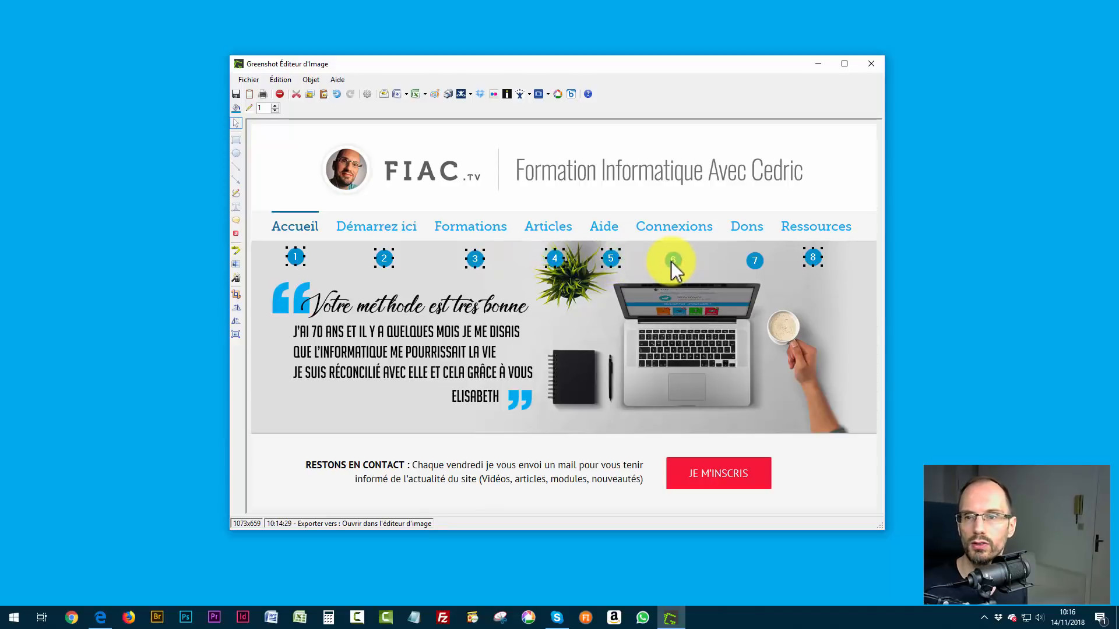
{"action": "left_click", "coordinate": [673, 260], "text": "shift"}
{"action": "left_click", "coordinate": [755, 260], "text": "shift"}
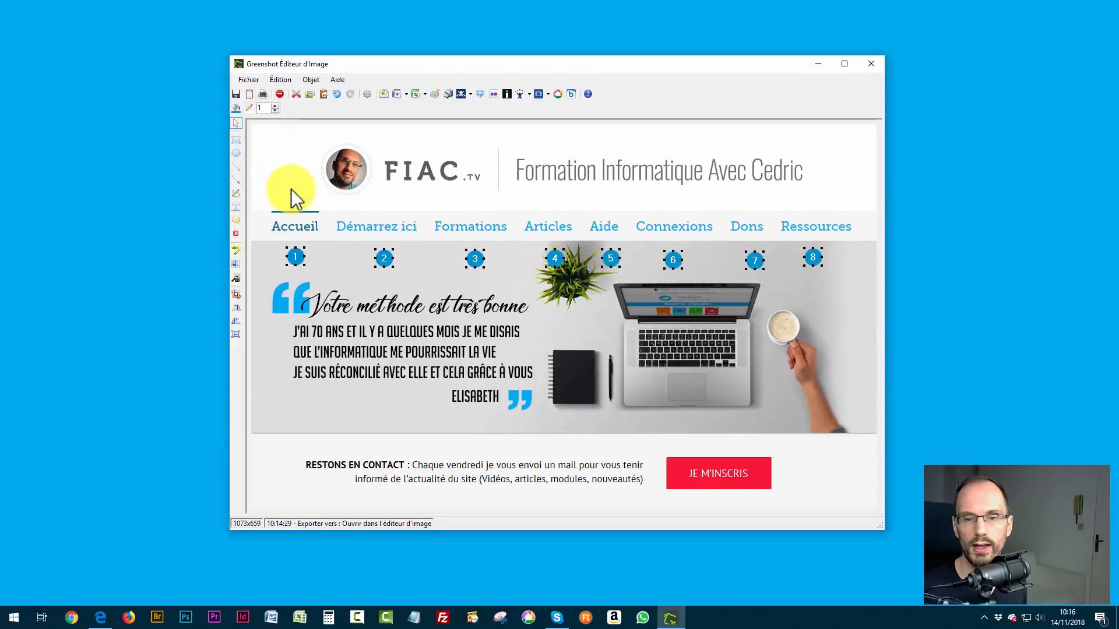
{"action": "left_click", "coordinate": [311, 81]}
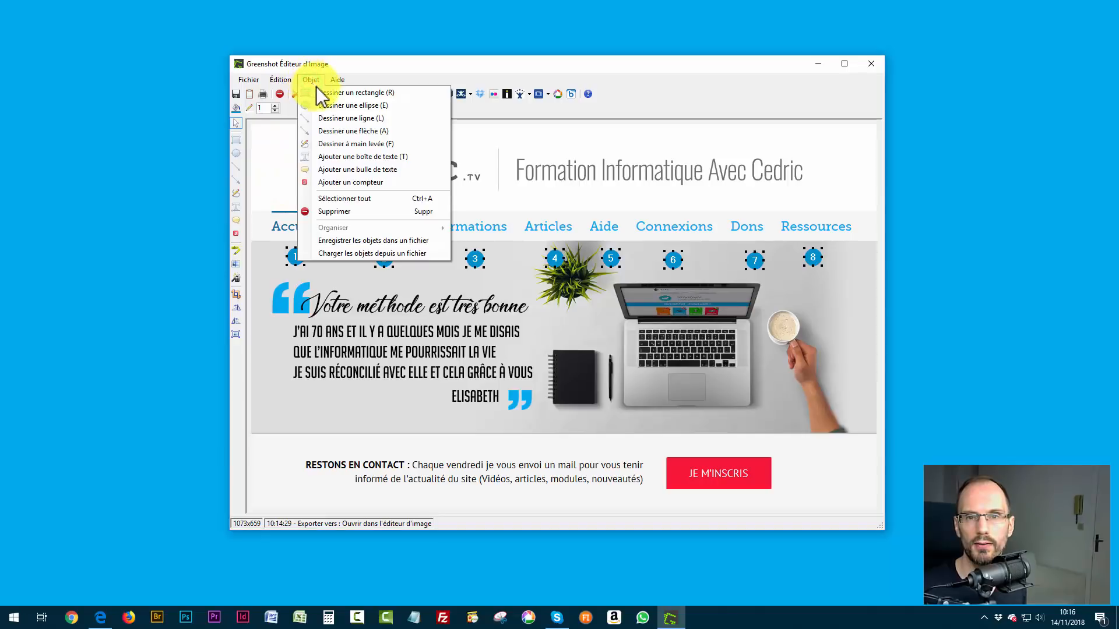
{"action": "left_click", "coordinate": [315, 81]}
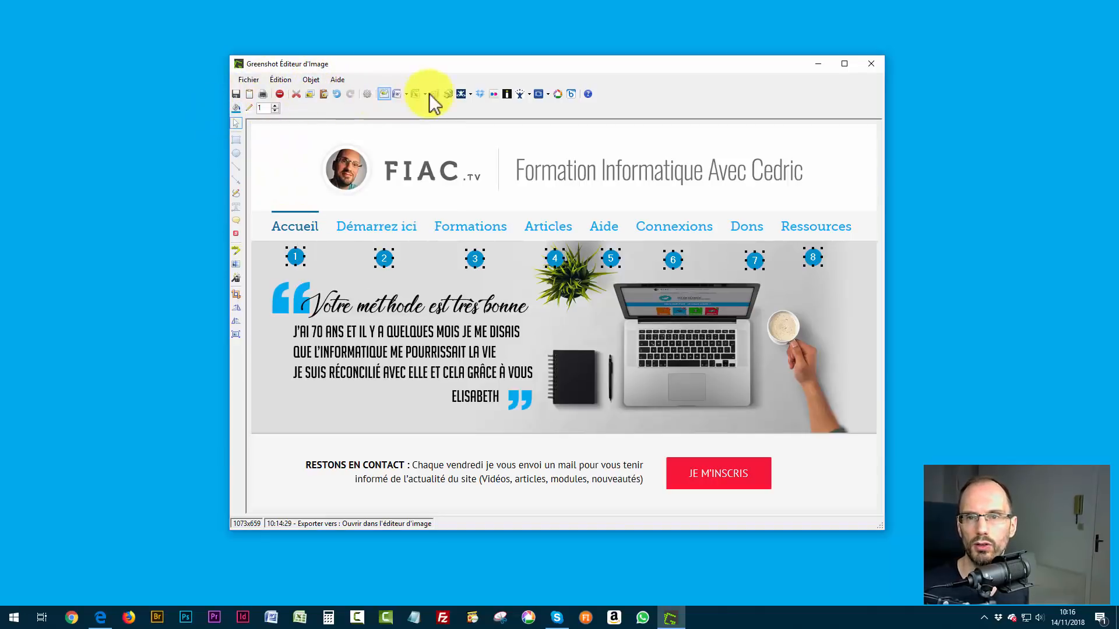
Step: Try nudging the selected counters down, and move counter 2 slightly to sit level with counter 1
{"action": "key", "text": "Down"}
{"action": "key", "text": "Down"}
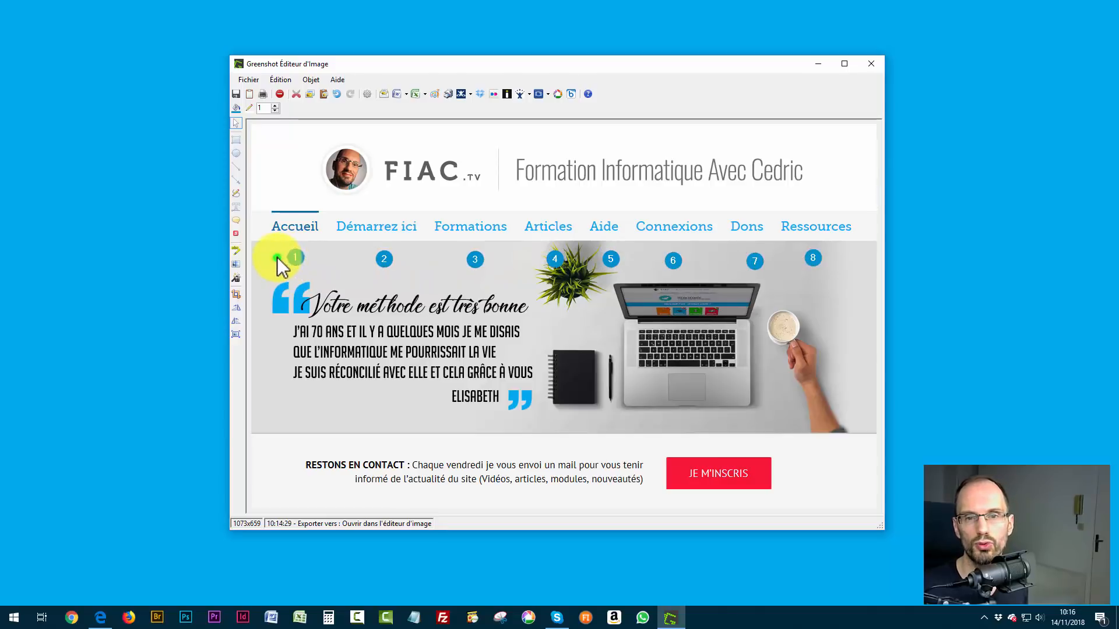
{"action": "left_click", "coordinate": [382, 260]}
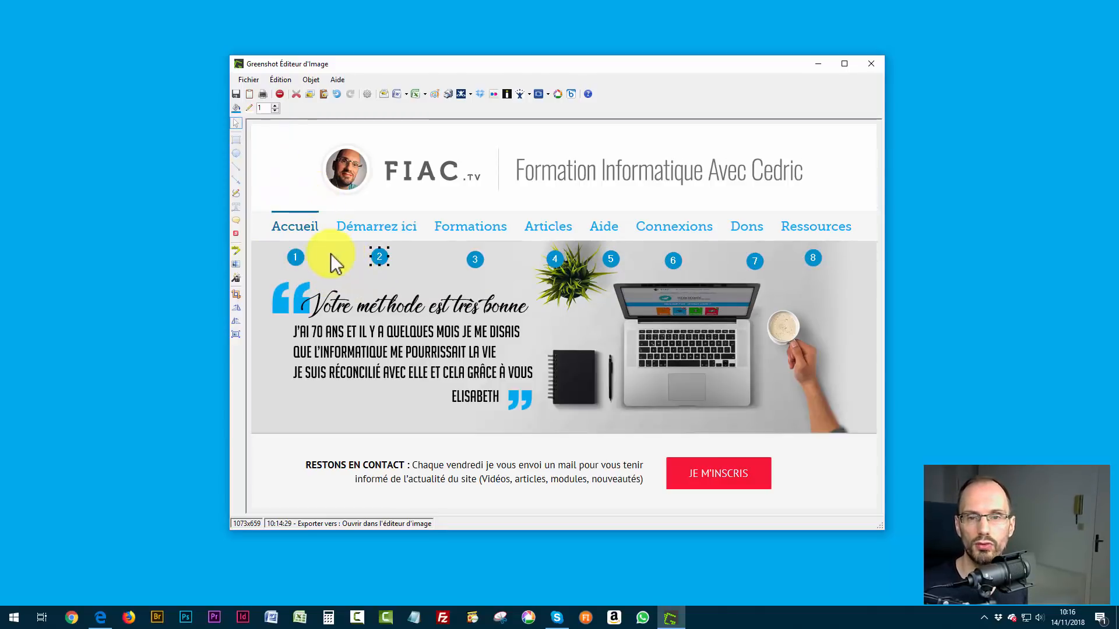
Step: Draw an arrow at the Accueil menu item and move counter 1 above it, beside the site logo
{"action": "left_click", "coordinate": [236, 181]}
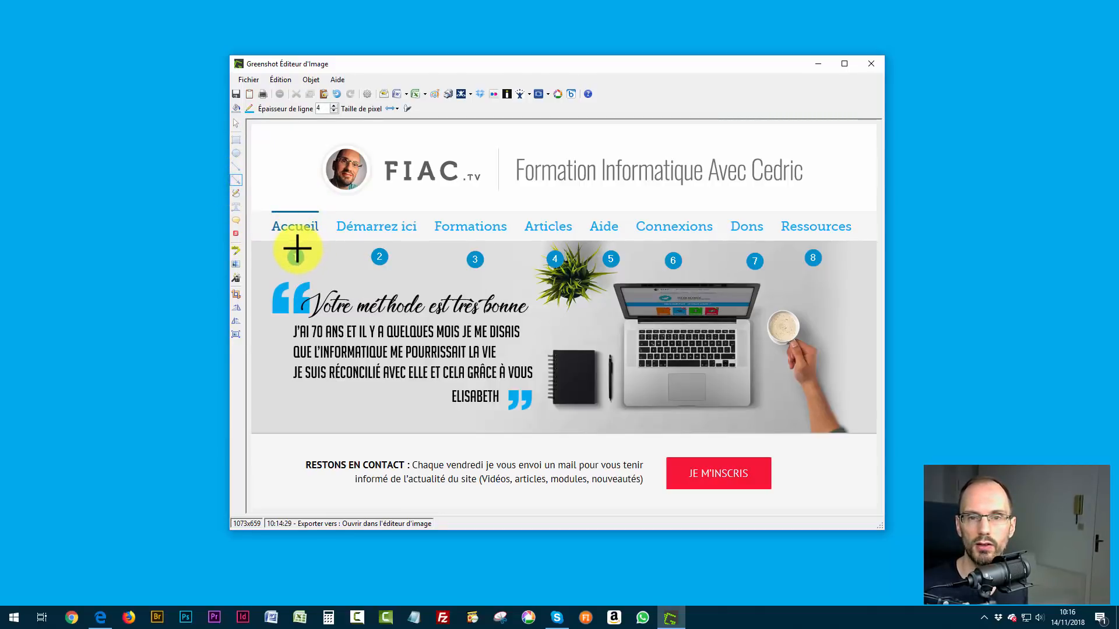
{"action": "mouse_move", "coordinate": [303, 240]}
{"action": "left_mouse_down"}
{"action": "mouse_move", "coordinate": [289, 211]}
{"action": "mouse_move", "coordinate": [310, 182]}
{"action": "mouse_move", "coordinate": [291, 255]}
{"action": "mouse_move", "coordinate": [271, 280]}
{"action": "mouse_move", "coordinate": [285, 263]}
{"action": "mouse_move", "coordinate": [277, 292]}
{"action": "mouse_move", "coordinate": [277, 169]}
{"action": "left_mouse_up"}
{"action": "left_click", "coordinate": [236, 123]}
{"action": "left_click", "coordinate": [301, 260]}
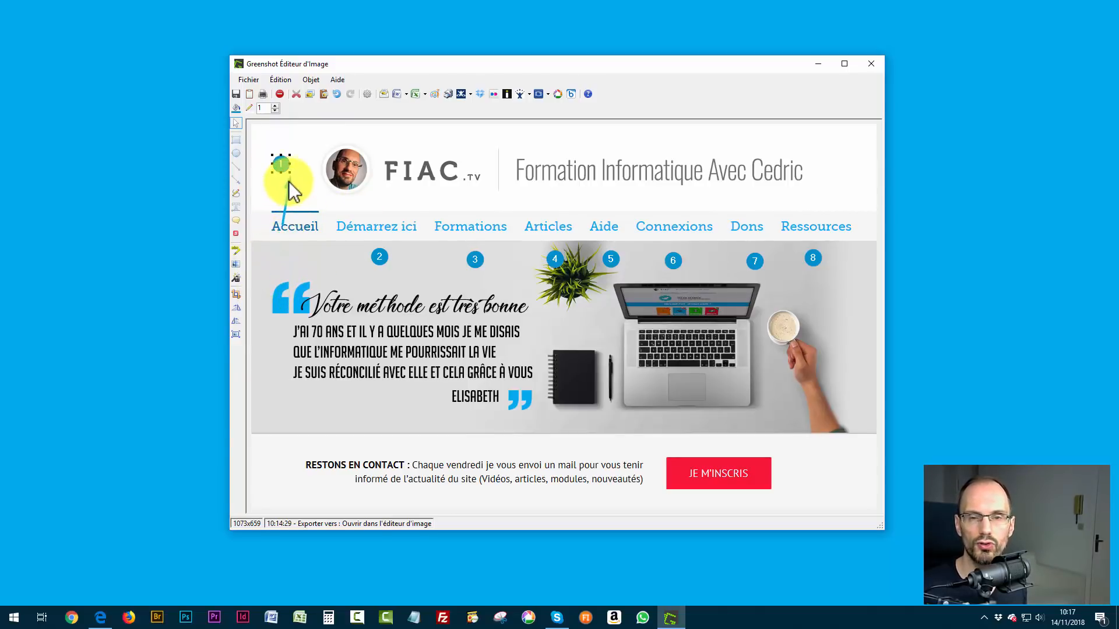
Step: Adjust the arrow so it runs from counter 1 down to the Accueil menu item
{"action": "left_click", "coordinate": [297, 169]}
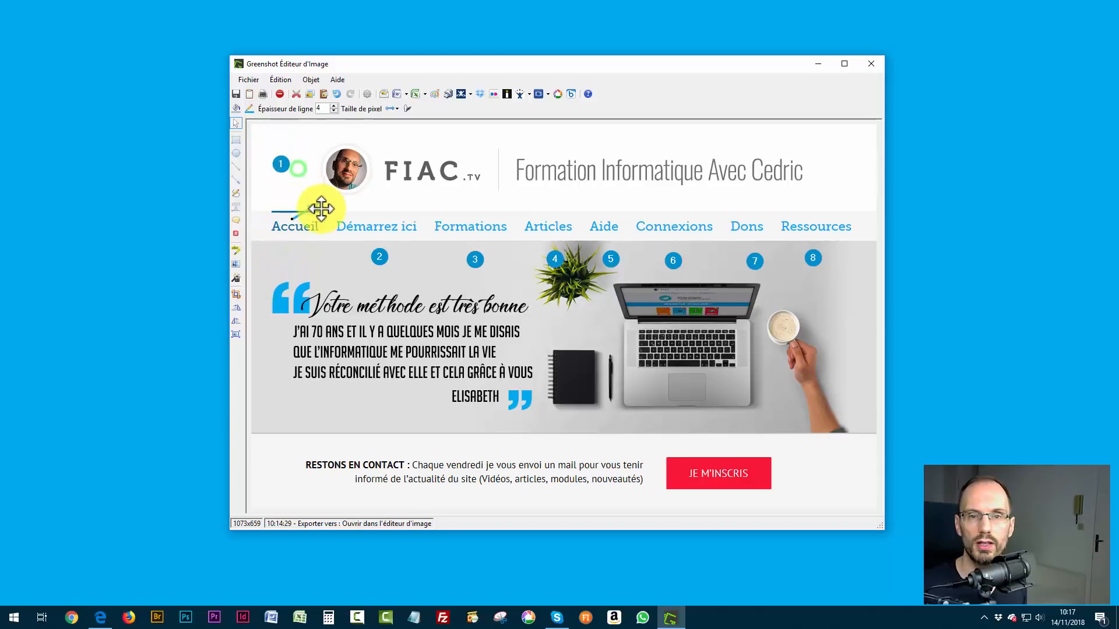
{"action": "left_click_drag", "start_coordinate": [321, 209], "coordinate": [289, 210]}
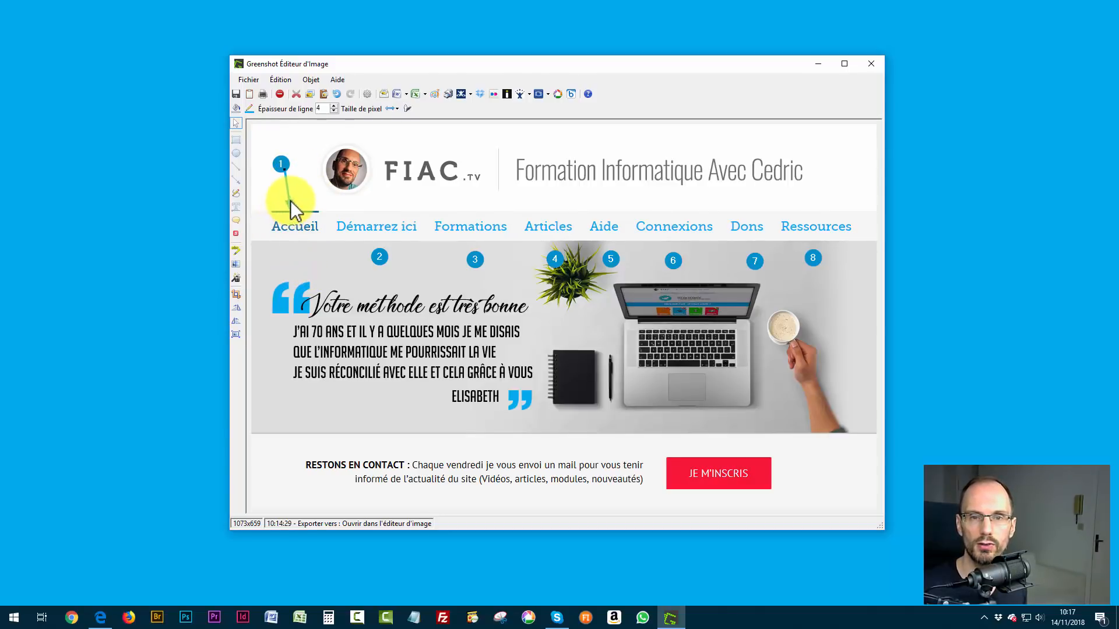
{"action": "left_click", "coordinate": [313, 145]}
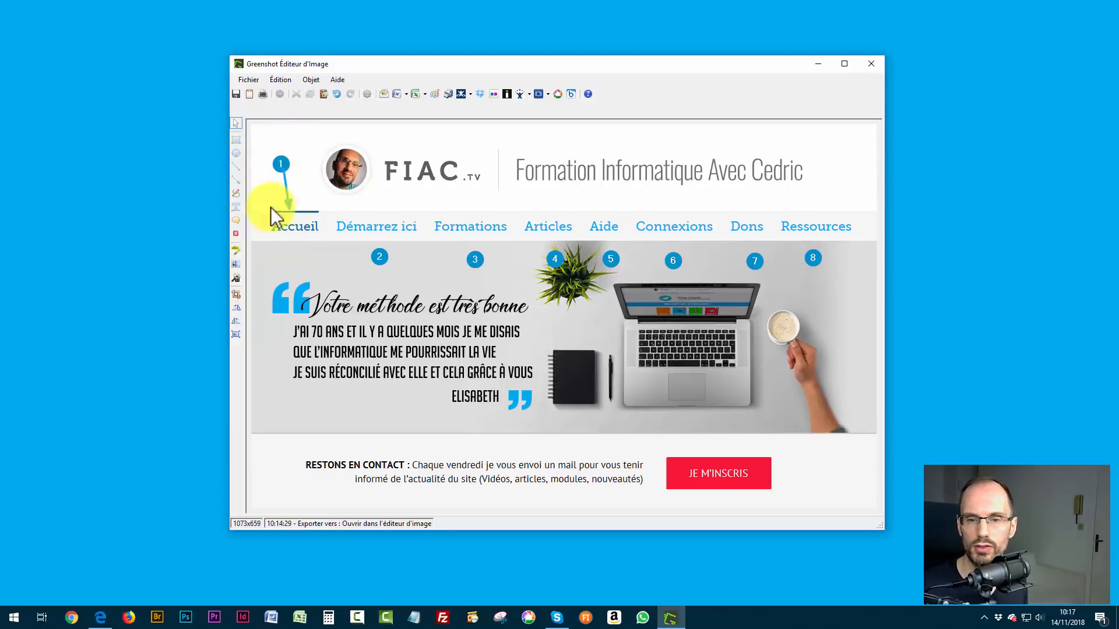
Step: Bring counter 1 to the front (Au premier plan) and shift it over the arrow's tail
{"action": "left_click", "coordinate": [277, 159]}
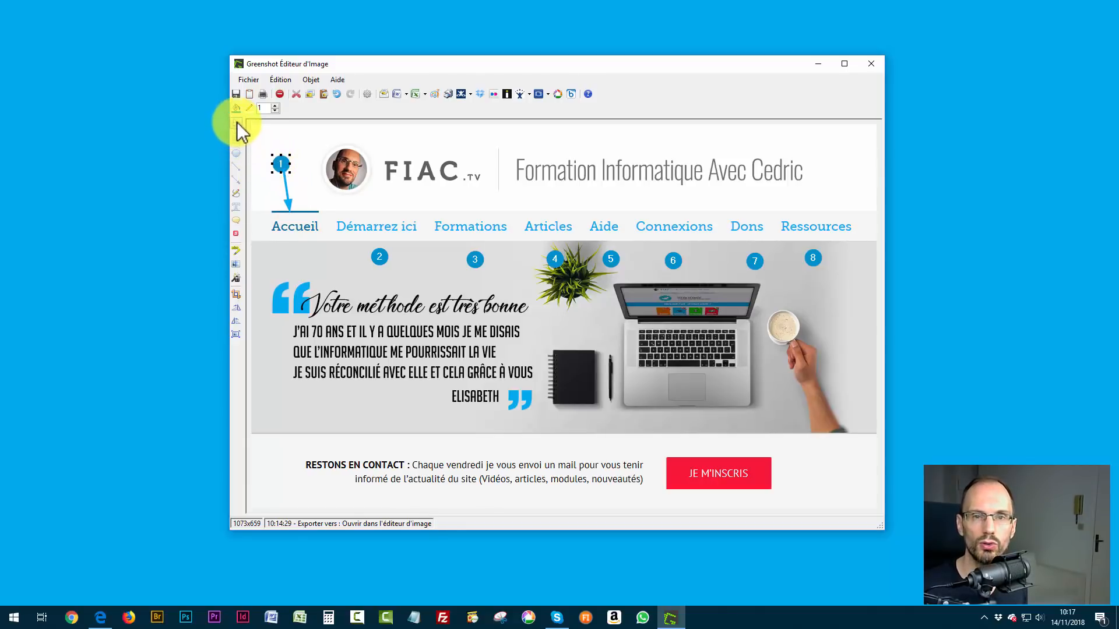
{"action": "left_click", "coordinate": [236, 124]}
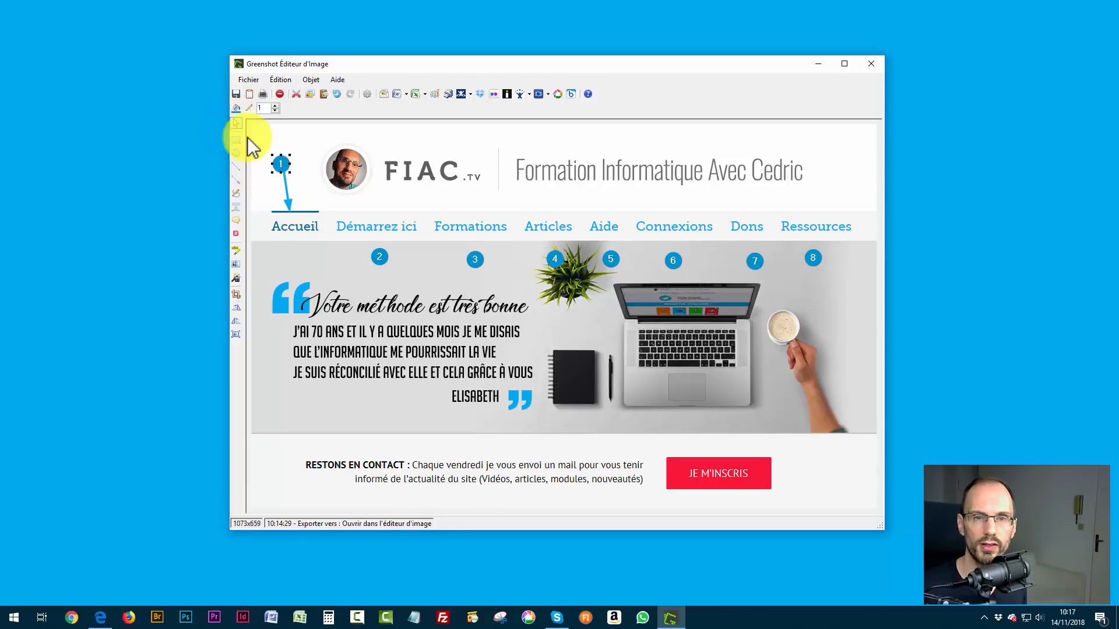
{"action": "left_click", "coordinate": [311, 80]}
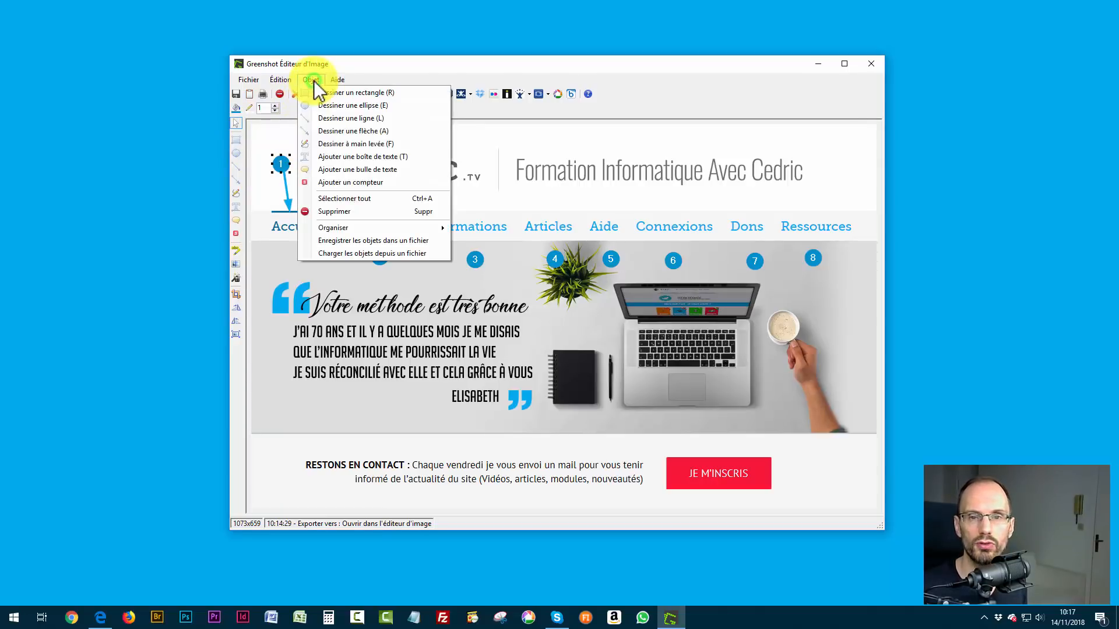
{"action": "mouse_move", "coordinate": [373, 231]}
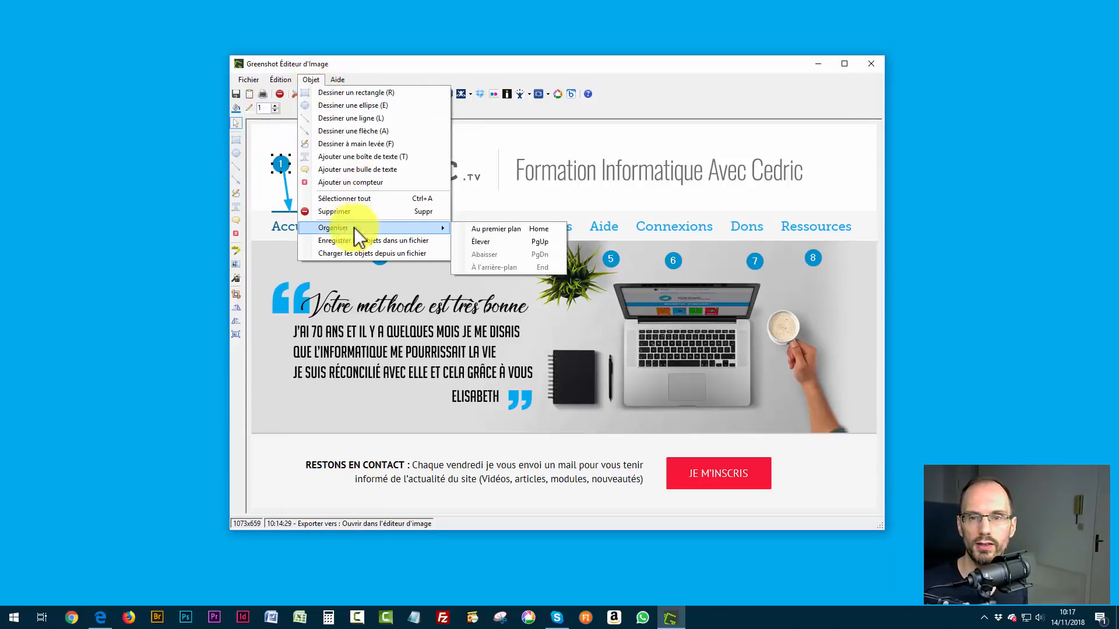
{"action": "left_click", "coordinate": [490, 231]}
{"action": "left_click", "coordinate": [310, 178]}
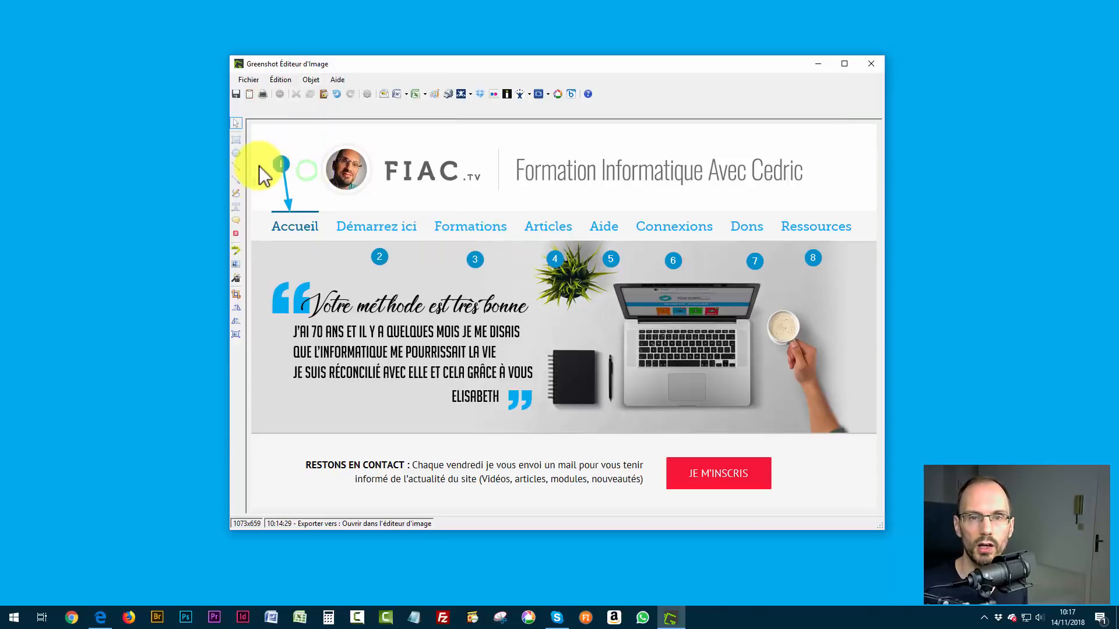
{"action": "left_click", "coordinate": [287, 177]}
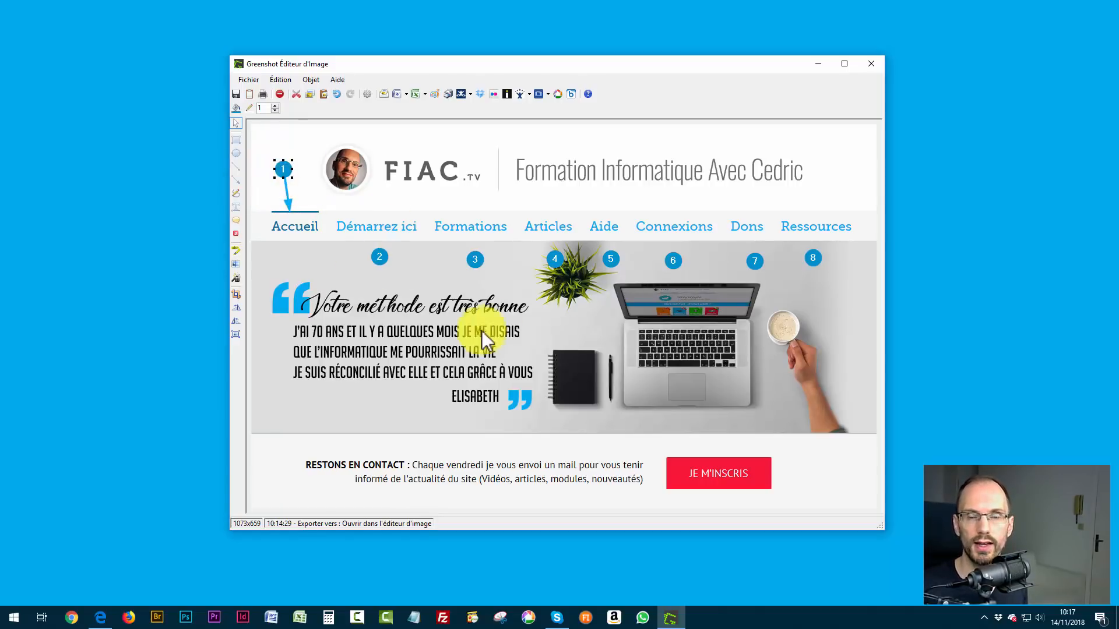
Step: Draw a rectangle around the "RESTONS EN CONTACT" text and place counter 1 just before it
{"action": "left_click", "coordinate": [235, 139]}
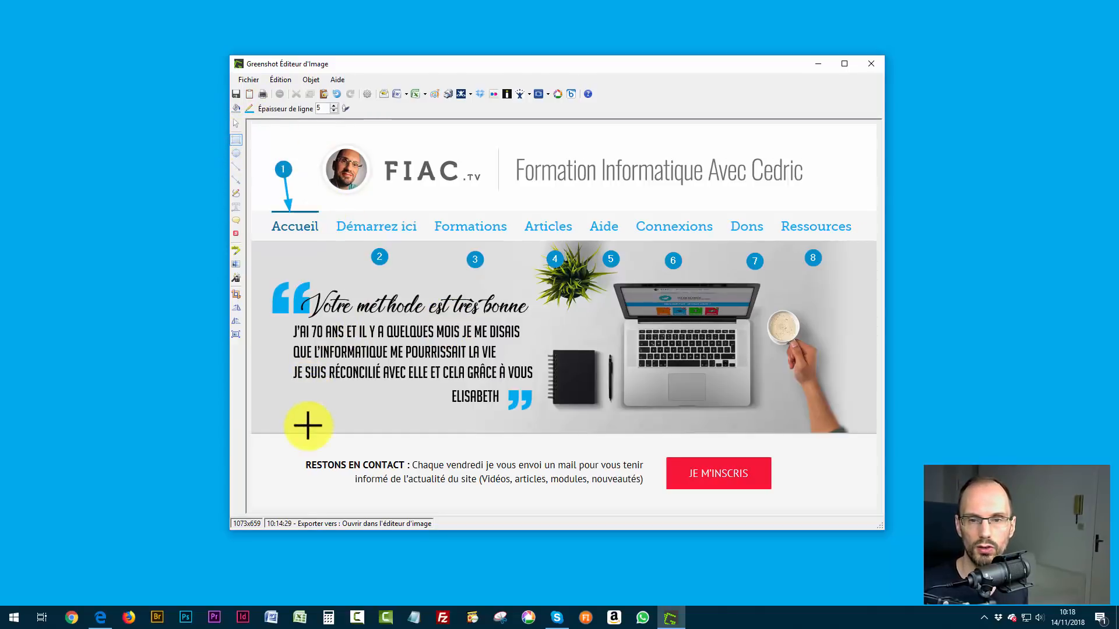
{"action": "left_click_drag", "start_coordinate": [298, 452], "coordinate": [655, 491]}
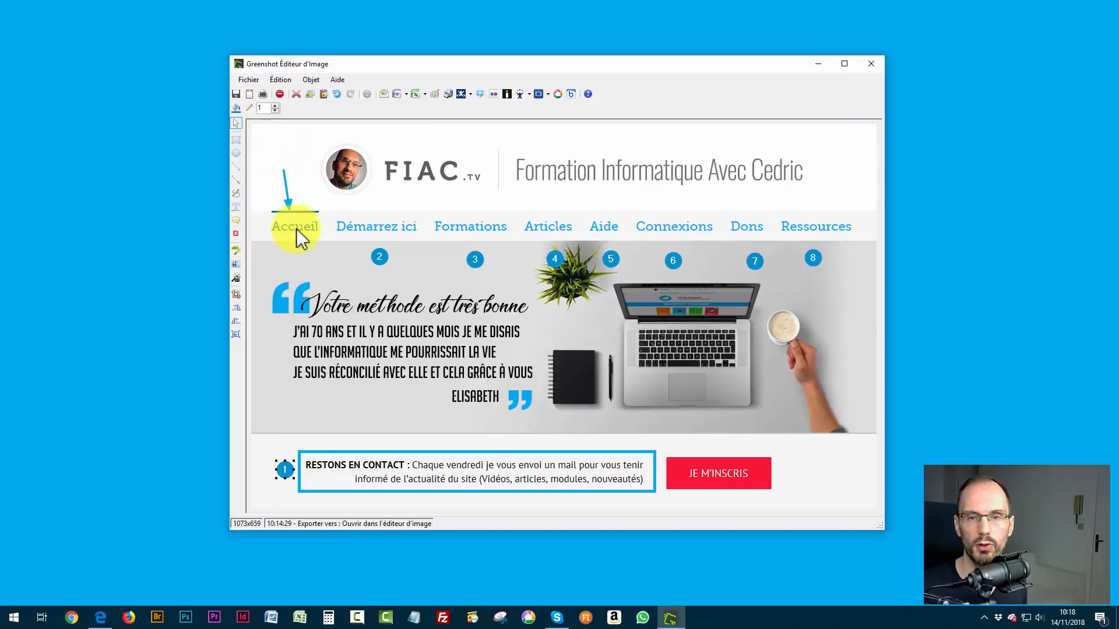
Step: Draw a rectangle around the red JE M'INSCRIS button and move counter 2 just after it
{"action": "left_click", "coordinate": [237, 141]}
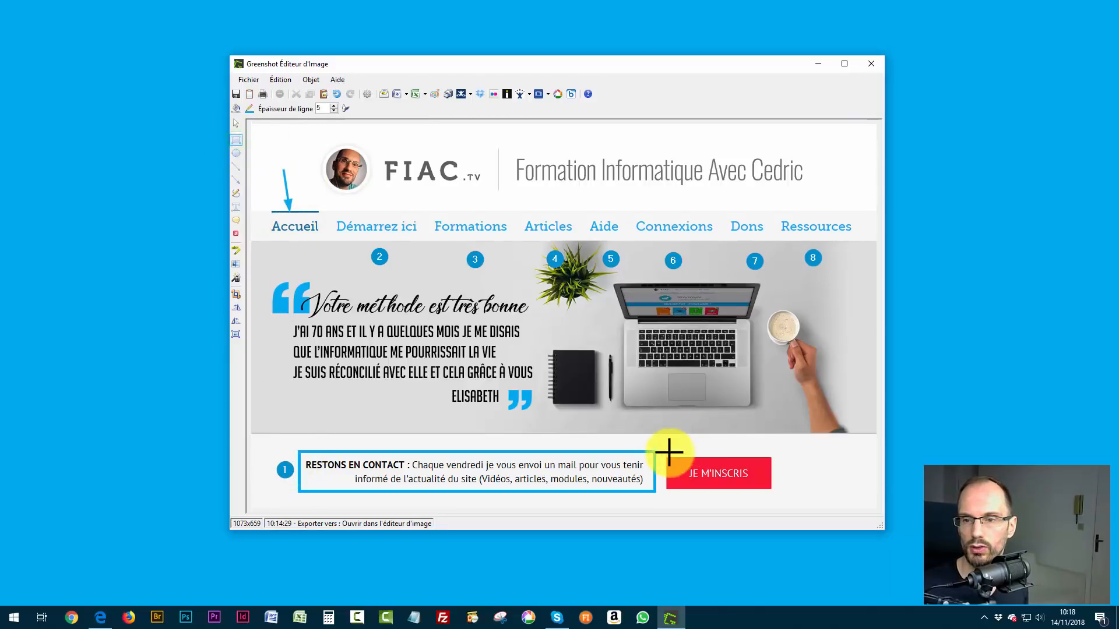
{"action": "mouse_move", "coordinate": [663, 450]}
{"action": "left_mouse_down"}
{"action": "mouse_move", "coordinate": [727, 492]}
{"action": "mouse_move", "coordinate": [780, 495]}
{"action": "left_mouse_up"}
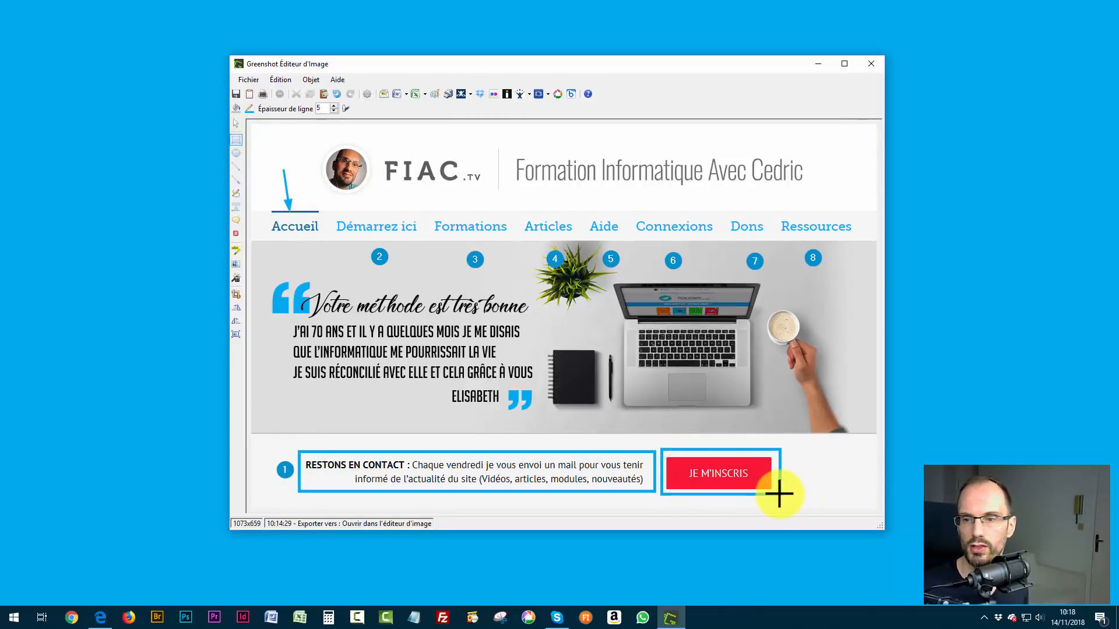
{"action": "left_click", "coordinate": [236, 124]}
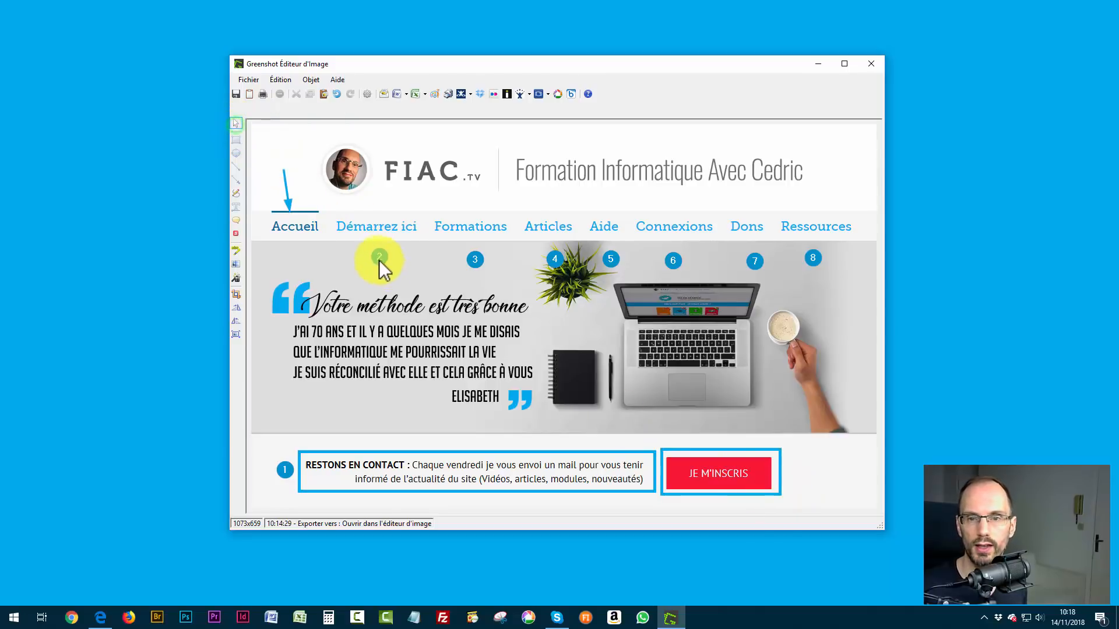
{"action": "mouse_move", "coordinate": [379, 257]}
{"action": "left_mouse_down"}
{"action": "mouse_move", "coordinate": [749, 463]}
{"action": "mouse_move", "coordinate": [796, 473]}
{"action": "left_mouse_up"}
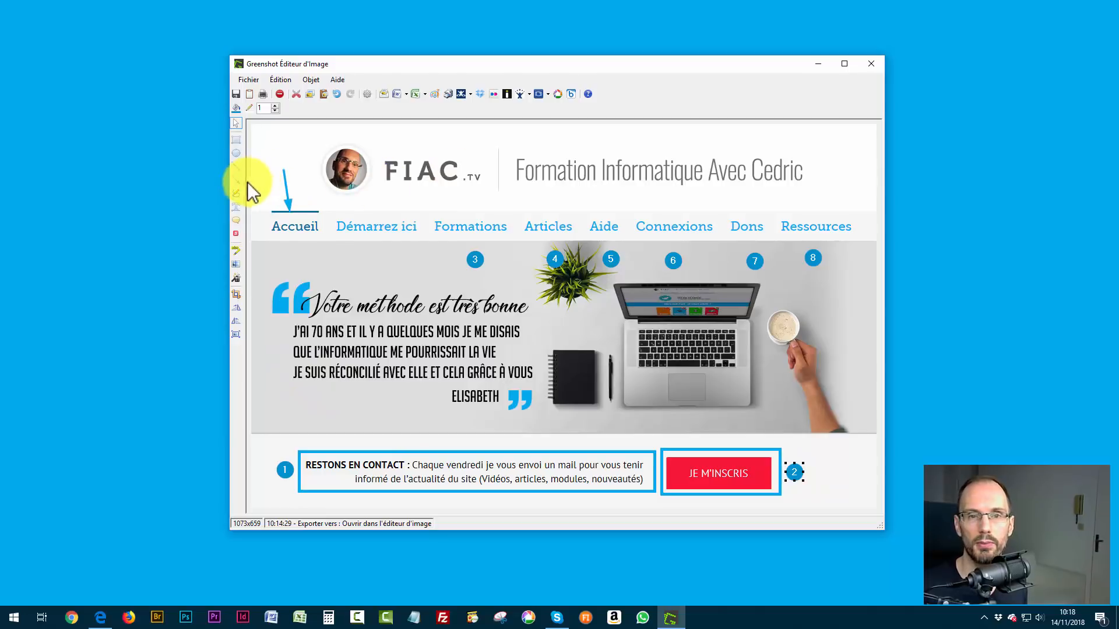
Step: Draw a circle with the Ellipse tool below the Démarrez ici menu item and move it over the start of the FIAC logo text
{"action": "left_click", "coordinate": [235, 155]}
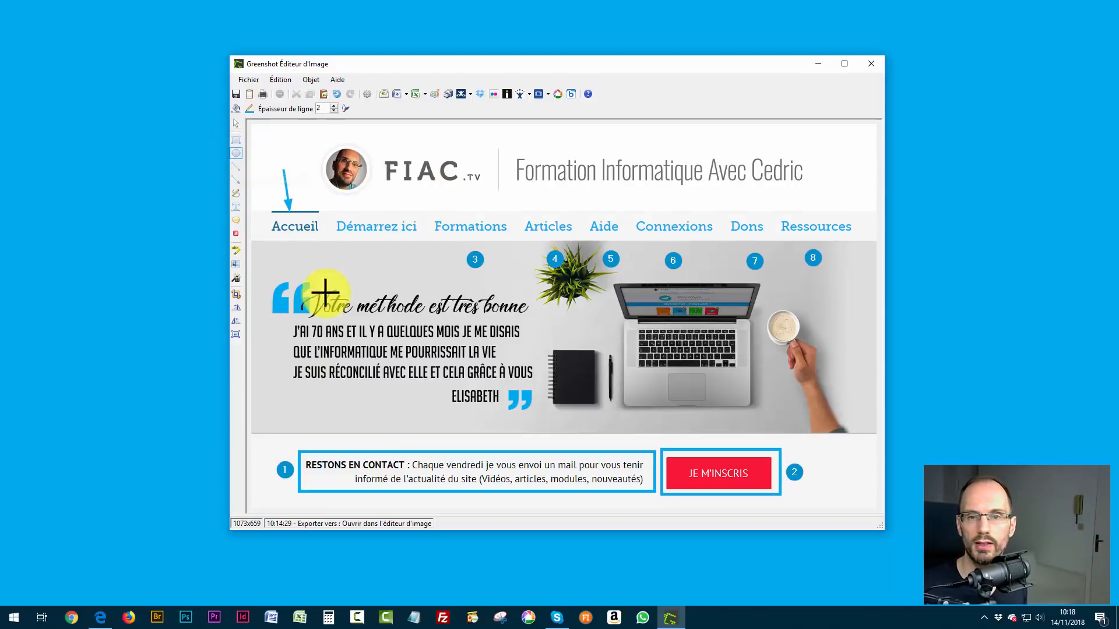
{"action": "mouse_move", "coordinate": [334, 248]}
{"action": "left_mouse_down"}
{"action": "mouse_move", "coordinate": [417, 297]}
{"action": "mouse_move", "coordinate": [394, 274]}
{"action": "mouse_move", "coordinate": [400, 205]}
{"action": "mouse_move", "coordinate": [427, 315]}
{"action": "mouse_move", "coordinate": [416, 279]}
{"action": "mouse_move", "coordinate": [363, 283]}
{"action": "left_mouse_up"}
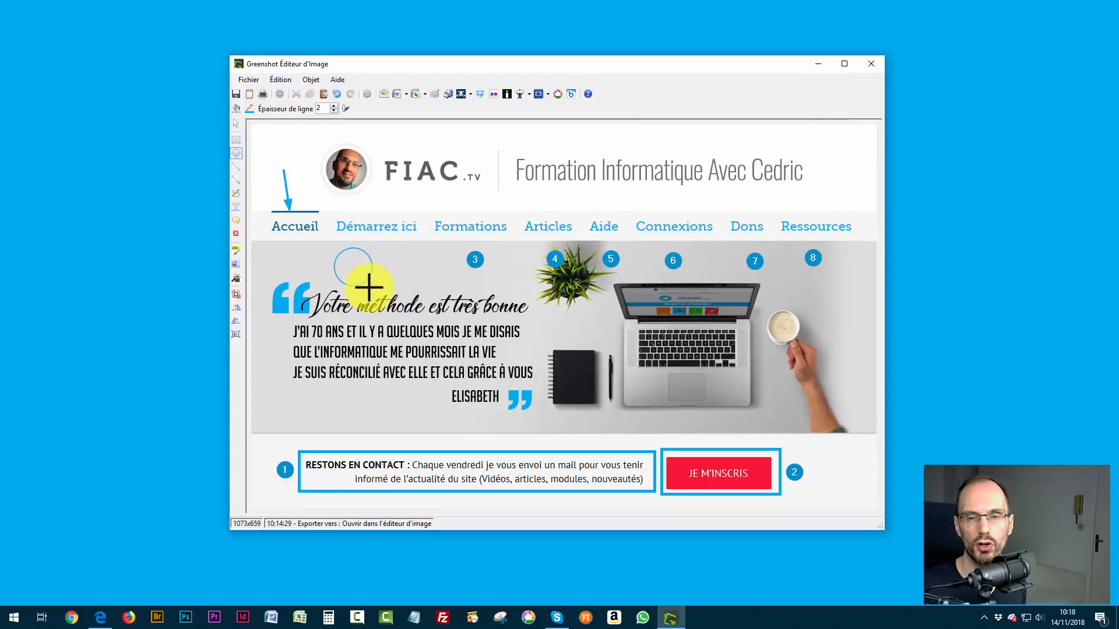
{"action": "mouse_move", "coordinate": [364, 285]}
{"action": "left_mouse_down"}
{"action": "mouse_move", "coordinate": [357, 265]}
{"action": "mouse_move", "coordinate": [383, 290]}
{"action": "left_mouse_up"}
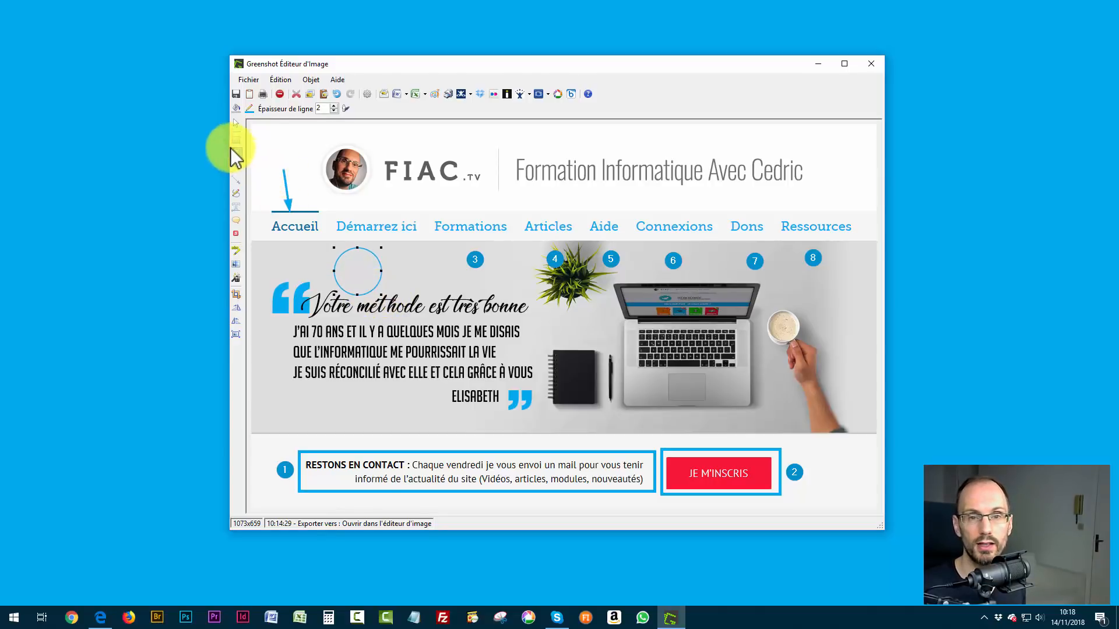
{"action": "left_click", "coordinate": [376, 257]}
{"action": "left_click_drag", "start_coordinate": [376, 257], "coordinate": [389, 178]}
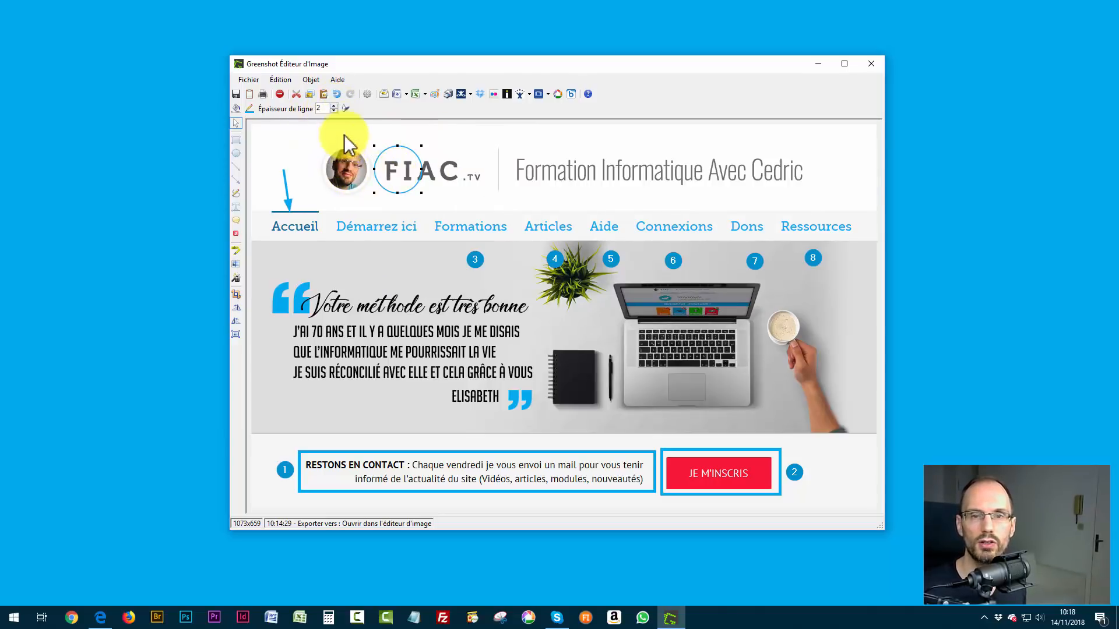
Step: Set the circle's line thickness to 8 and its line colour to magenta
{"action": "left_click", "coordinate": [334, 106]}
{"action": "left_click", "coordinate": [334, 105]}
{"action": "left_click", "coordinate": [334, 106]}
{"action": "left_click", "coordinate": [334, 105]}
{"action": "left_click", "coordinate": [334, 105]}
{"action": "left_click", "coordinate": [334, 106]}
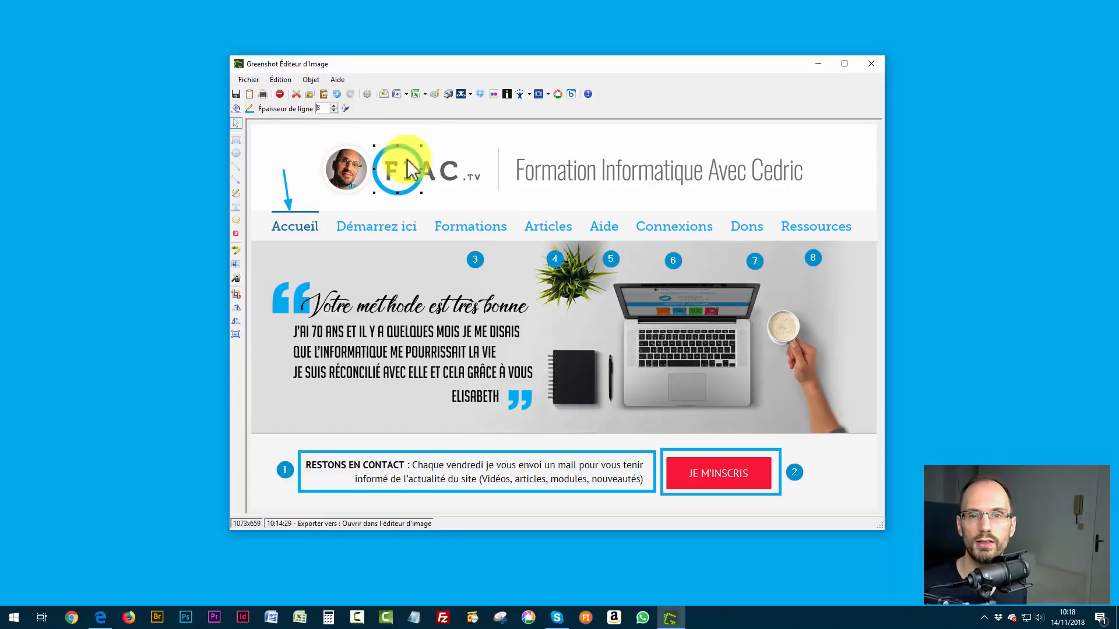
{"action": "left_click", "coordinate": [250, 108]}
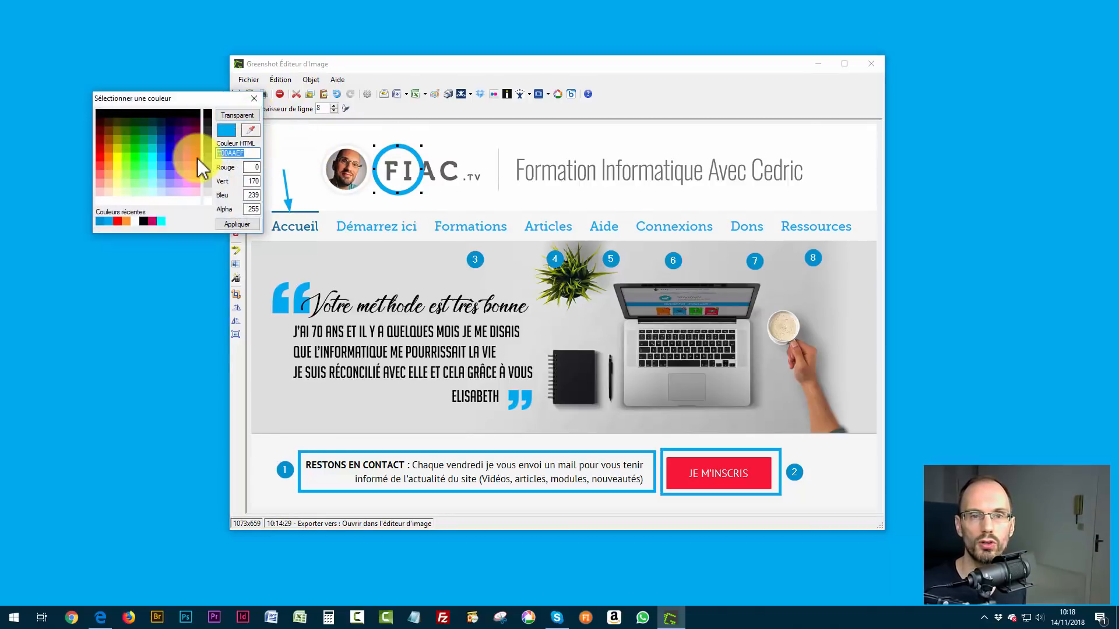
{"action": "left_click", "coordinate": [197, 159]}
{"action": "left_click", "coordinate": [235, 225]}
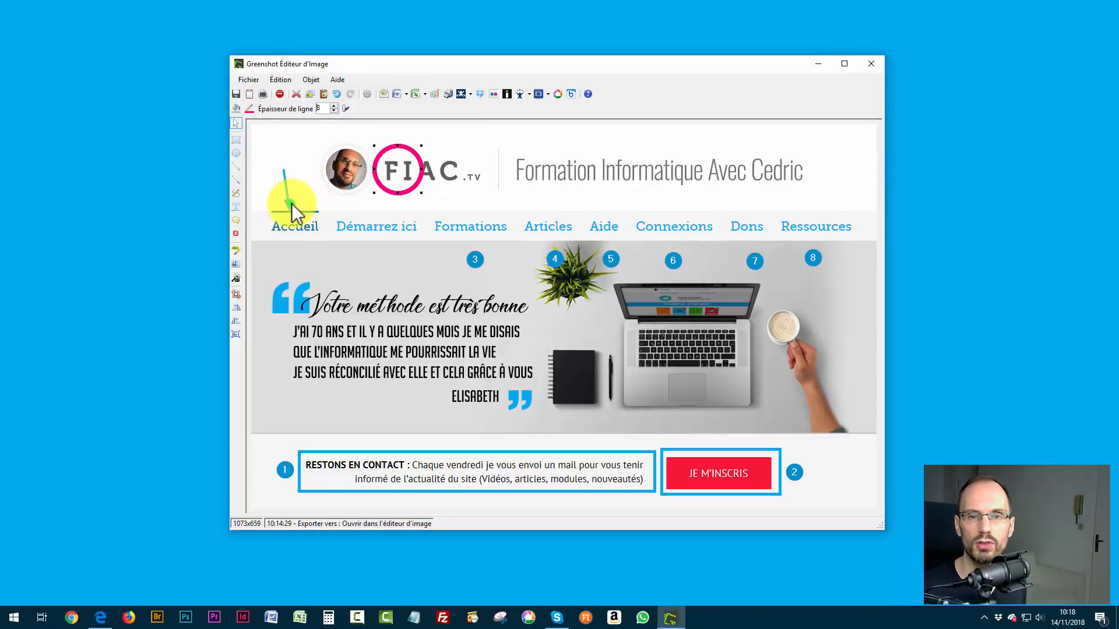
Step: Select the arrow pointing at the Accueil menu item and nudge it slightly upward
{"action": "left_click", "coordinate": [291, 205]}
{"action": "left_click_drag", "start_coordinate": [292, 205], "coordinate": [293, 202]}
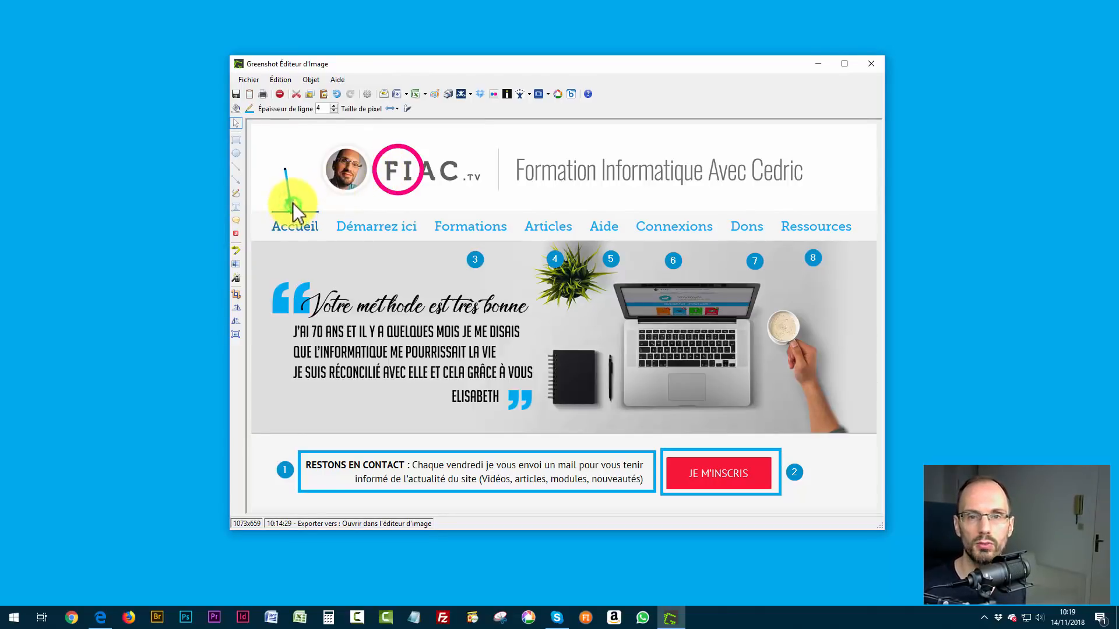
Step: Draw several straight lines with the Line tool: horizontal, vertical and slanted ones across the site header, and a horizontal one below Accueil
{"action": "left_click", "coordinate": [236, 166]}
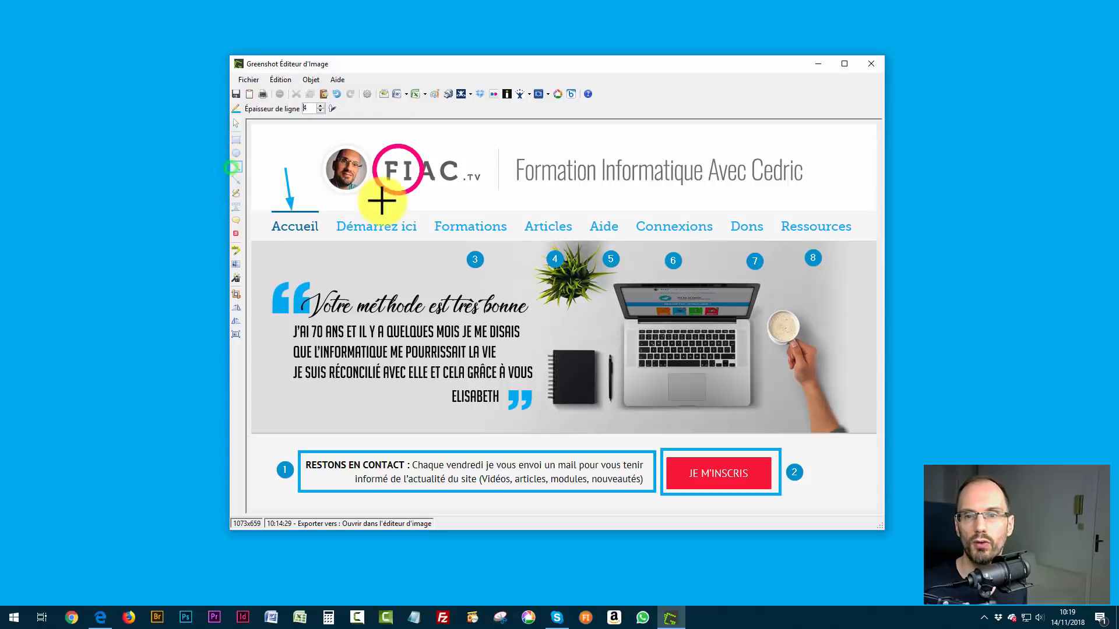
{"action": "left_click_drag", "start_coordinate": [443, 200], "coordinate": [563, 200]}
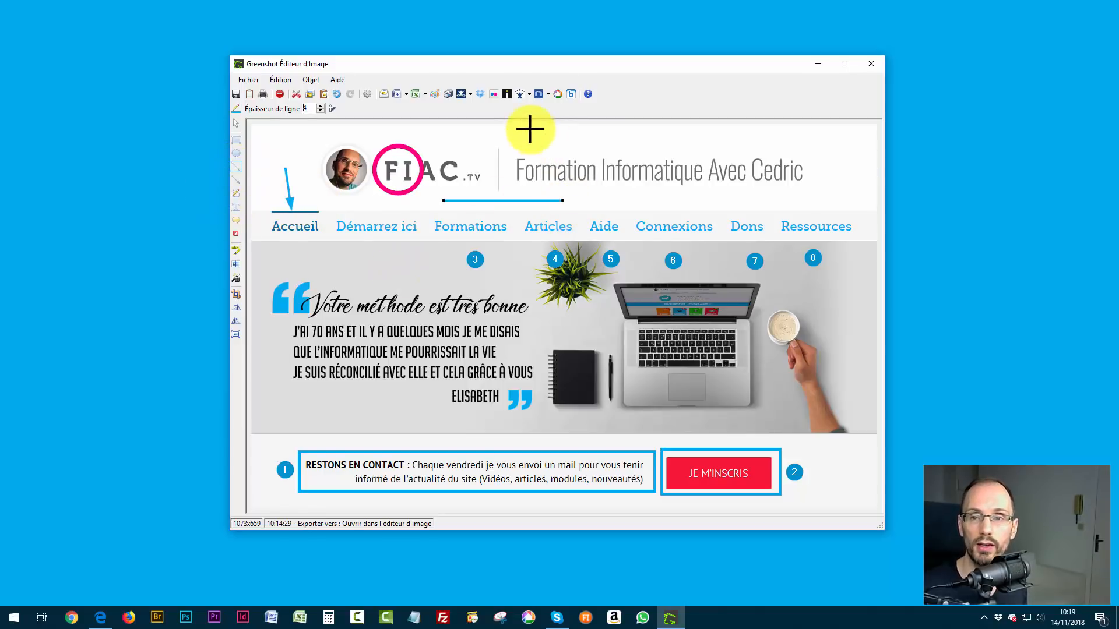
{"action": "left_click_drag", "start_coordinate": [554, 138], "coordinate": [634, 176]}
{"action": "left_click_drag", "start_coordinate": [519, 144], "coordinate": [422, 132]}
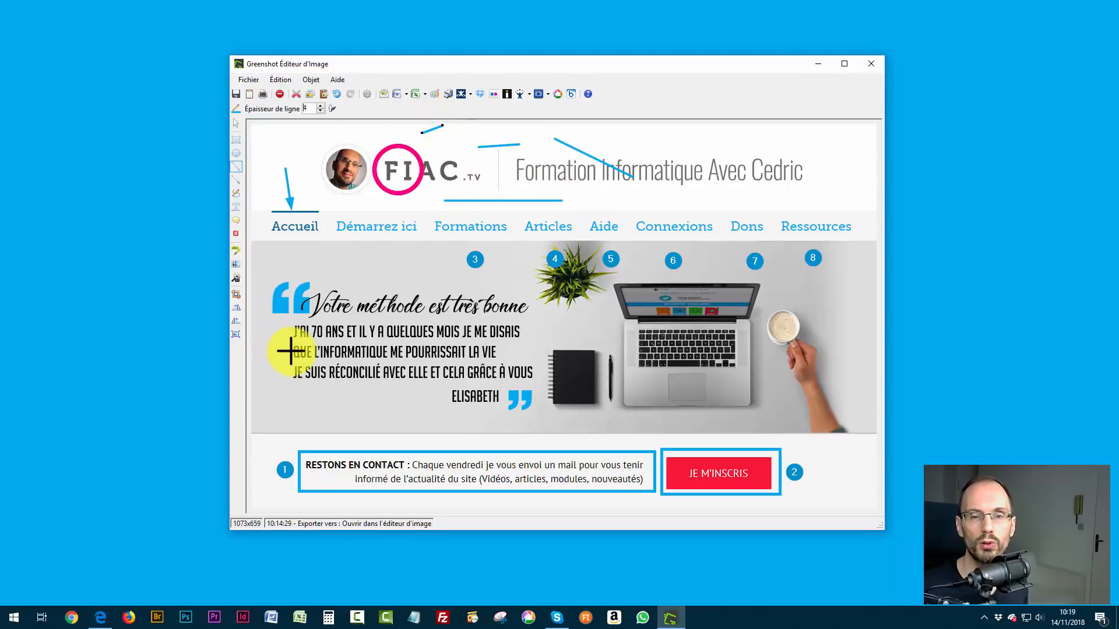
{"action": "left_click_drag", "start_coordinate": [288, 262], "coordinate": [404, 262]}
{"action": "left_click_drag", "start_coordinate": [310, 141], "coordinate": [309, 189]}
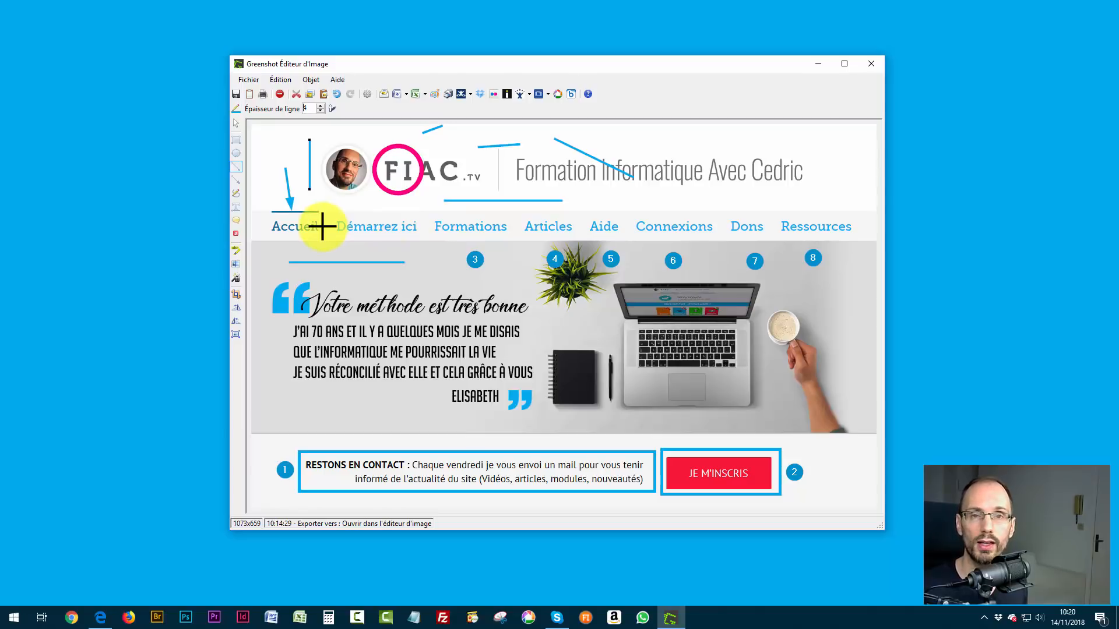
{"action": "left_click", "coordinate": [847, 157]}
{"action": "left_click_drag", "start_coordinate": [858, 142], "coordinate": [829, 180]}
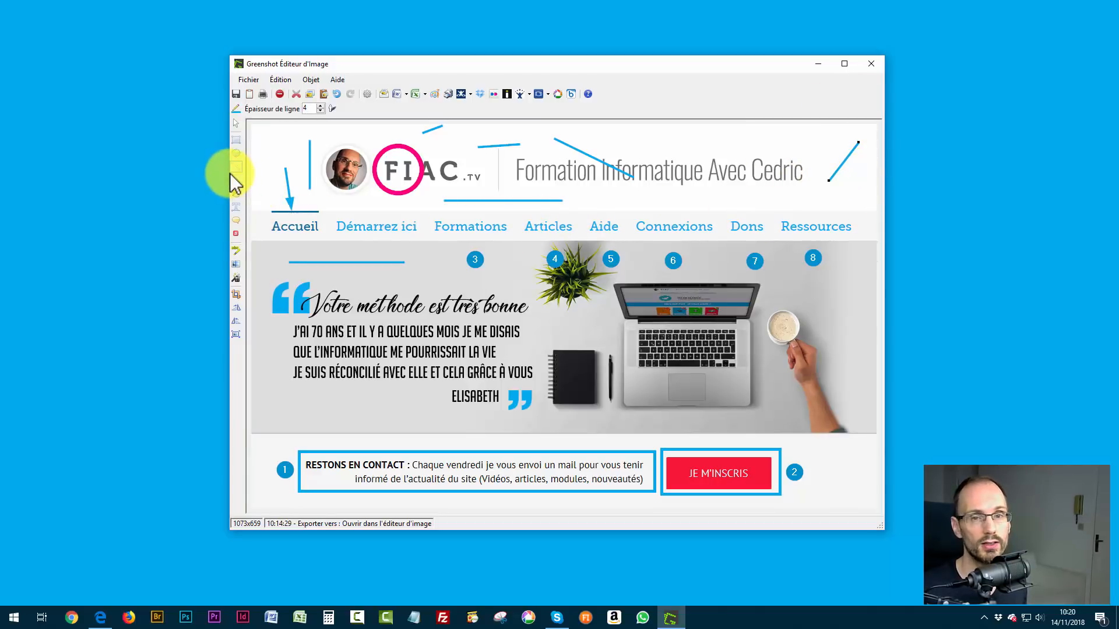
Step: Draw red freehand loops around ELISABETH with the closing quotation mark and around the opening quotation mark
{"action": "left_click", "coordinate": [243, 195]}
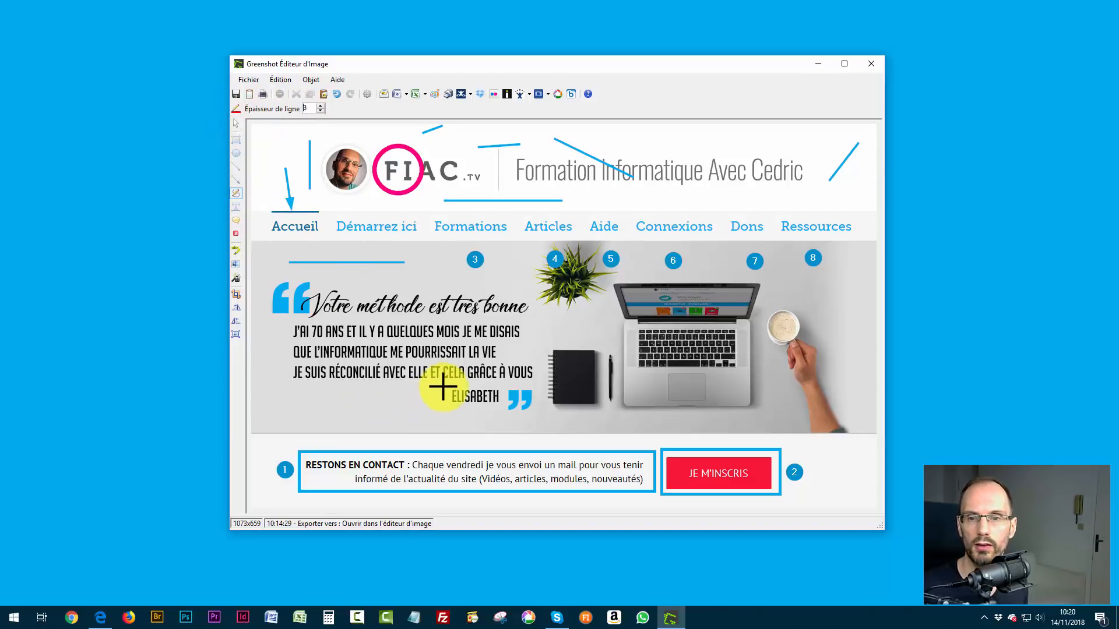
{"action": "mouse_move", "coordinate": [444, 387]}
{"action": "left_mouse_down"}
{"action": "mouse_move", "coordinate": [519, 386]}
{"action": "mouse_move", "coordinate": [499, 429]}
{"action": "mouse_move", "coordinate": [460, 399]}
{"action": "mouse_move", "coordinate": [460, 384]}
{"action": "left_mouse_up"}
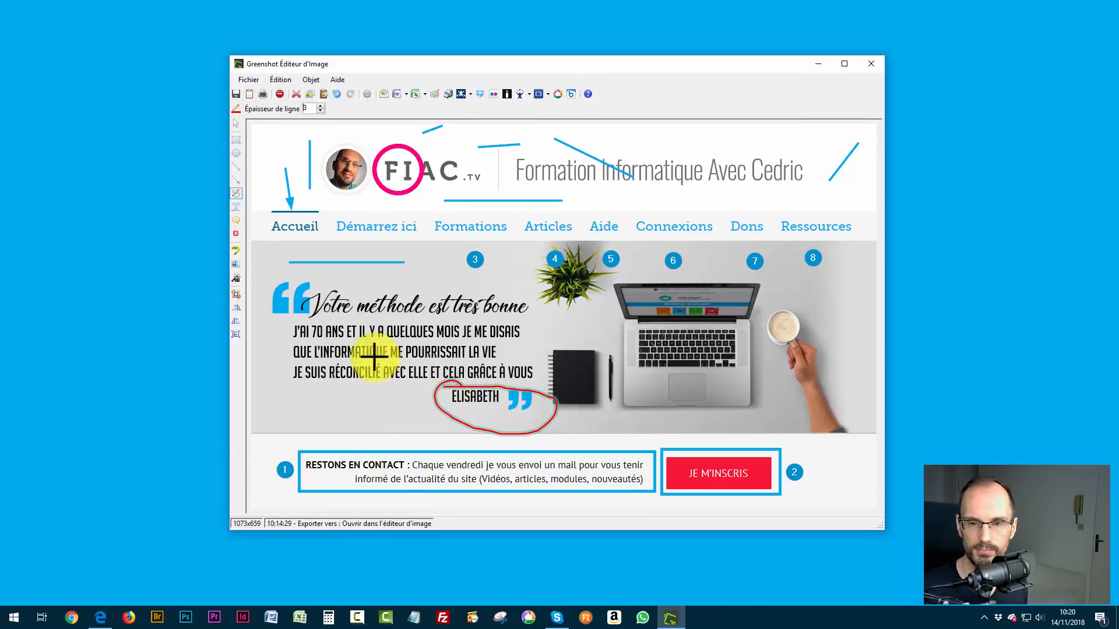
{"action": "mouse_move", "coordinate": [324, 274]}
{"action": "left_mouse_down"}
{"action": "mouse_move", "coordinate": [297, 272]}
{"action": "mouse_move", "coordinate": [260, 325]}
{"action": "mouse_move", "coordinate": [301, 260]}
{"action": "mouse_move", "coordinate": [319, 323]}
{"action": "left_mouse_up"}
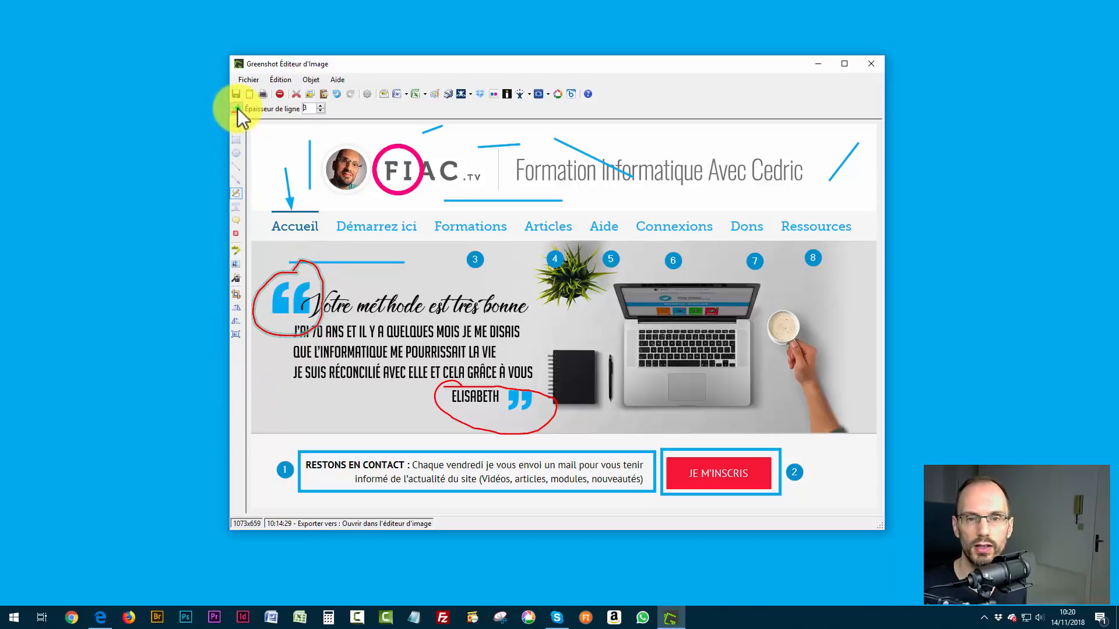
{"action": "left_click", "coordinate": [237, 107]}
{"action": "left_click", "coordinate": [270, 113]}
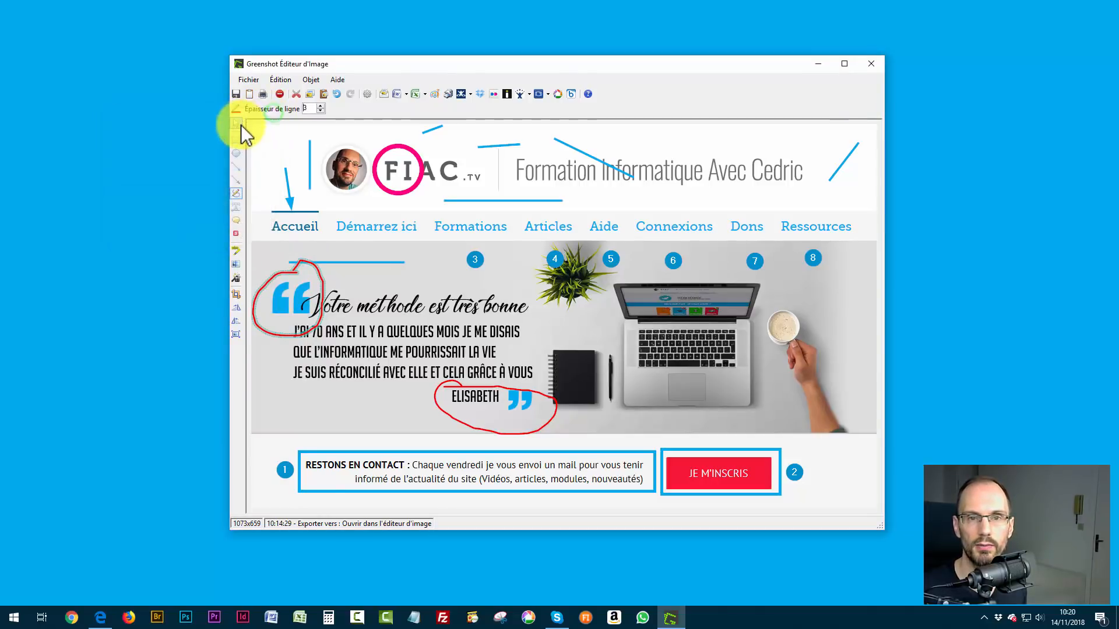
{"action": "left_click", "coordinate": [237, 123]}
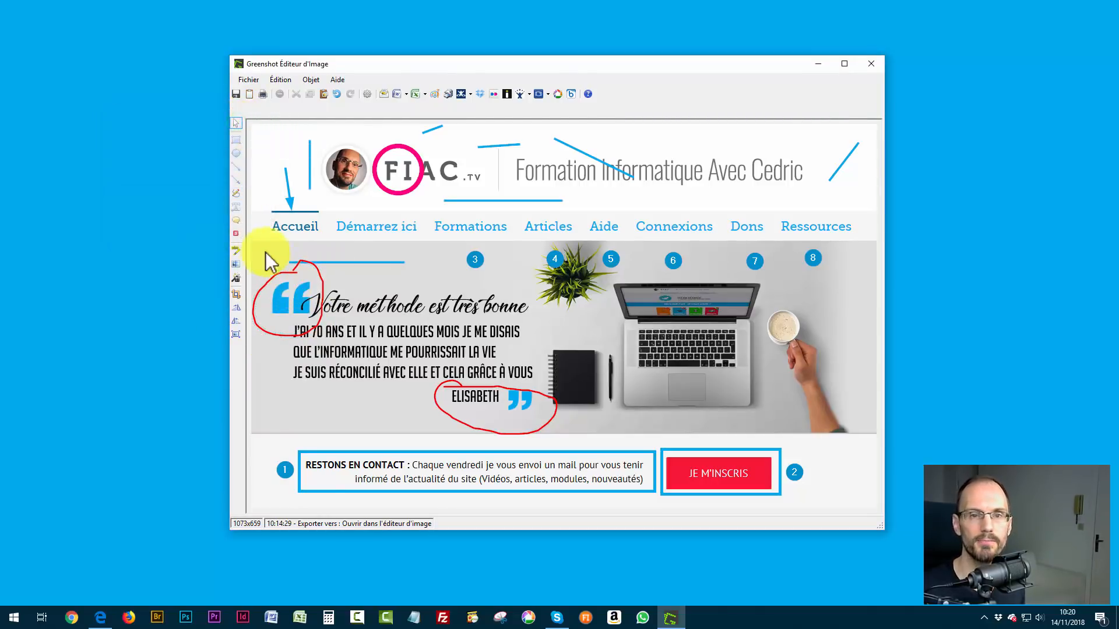
Step: Add a text box below the testimonial with the filler text "kglhdfgkhdfùmlhkdfùhgdfkglhù" and enlarge it to show the text
{"action": "left_click", "coordinate": [236, 207]}
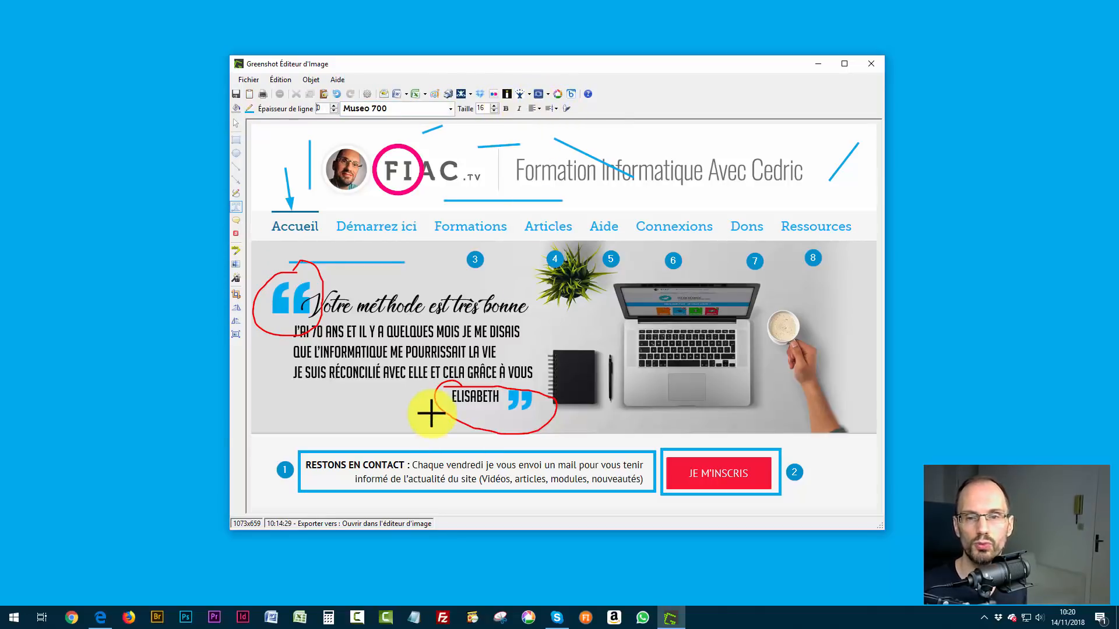
{"action": "left_click", "coordinate": [283, 401]}
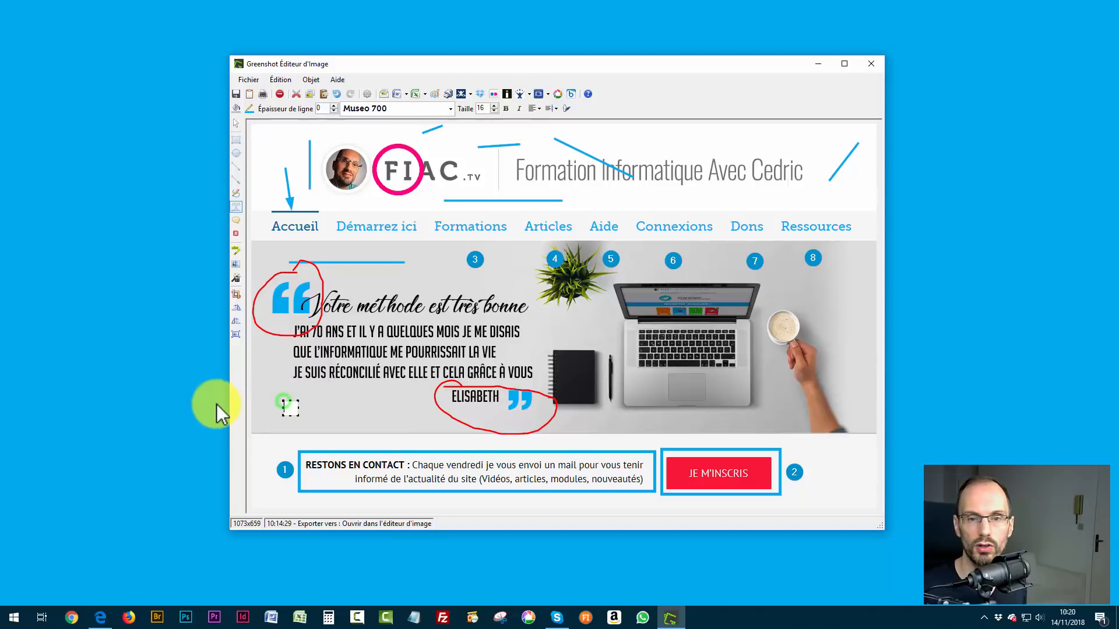
{"action": "type", "text": "mlkj"}
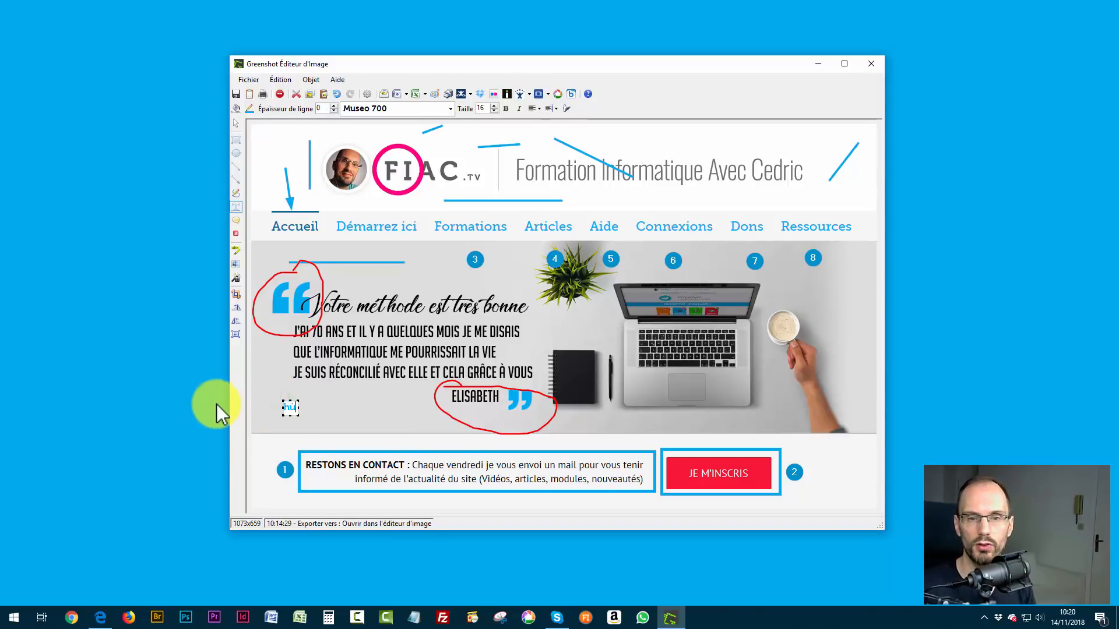
{"action": "key", "text": "Return"}
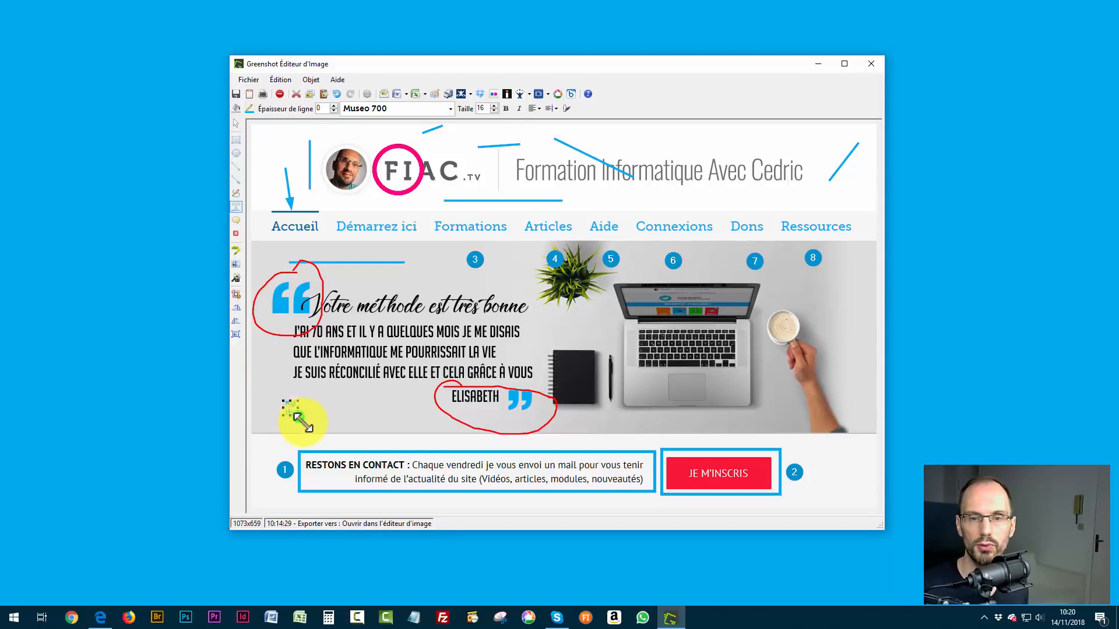
{"action": "left_click_drag", "start_coordinate": [298, 418], "coordinate": [408, 425]}
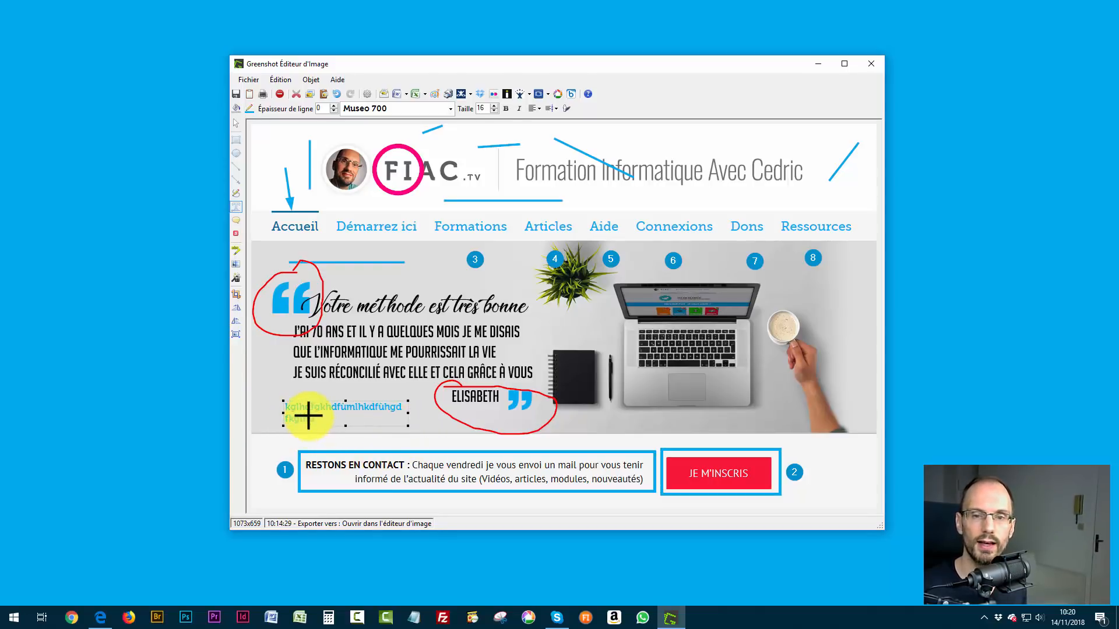
Step: Set the font size of the filler text to 38
{"action": "double_click", "coordinate": [317, 419]}
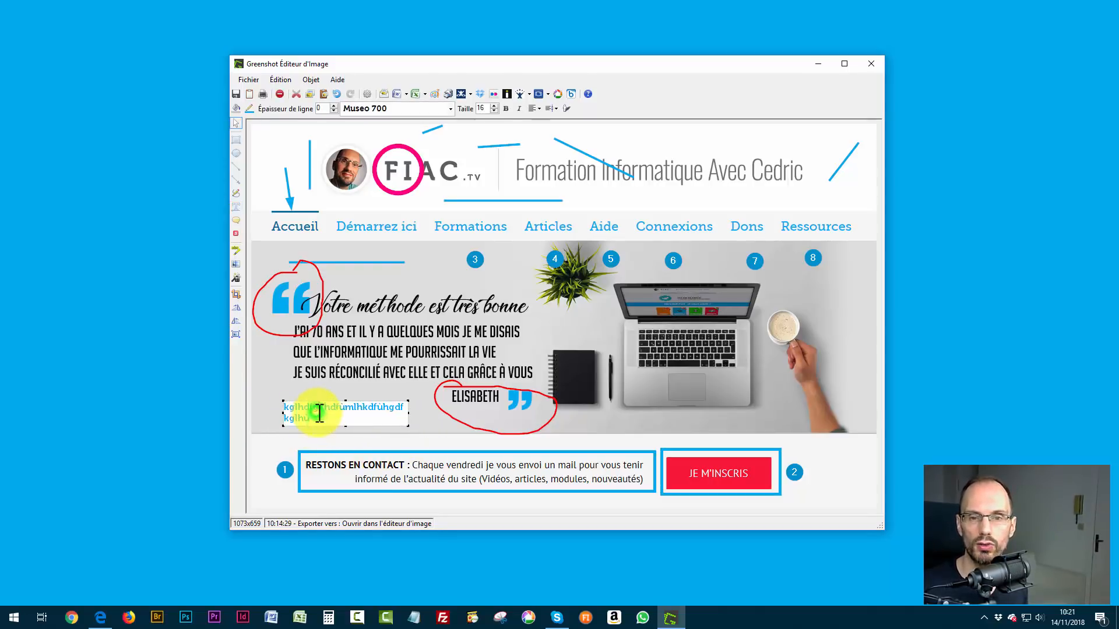
{"action": "double_click", "coordinate": [292, 415]}
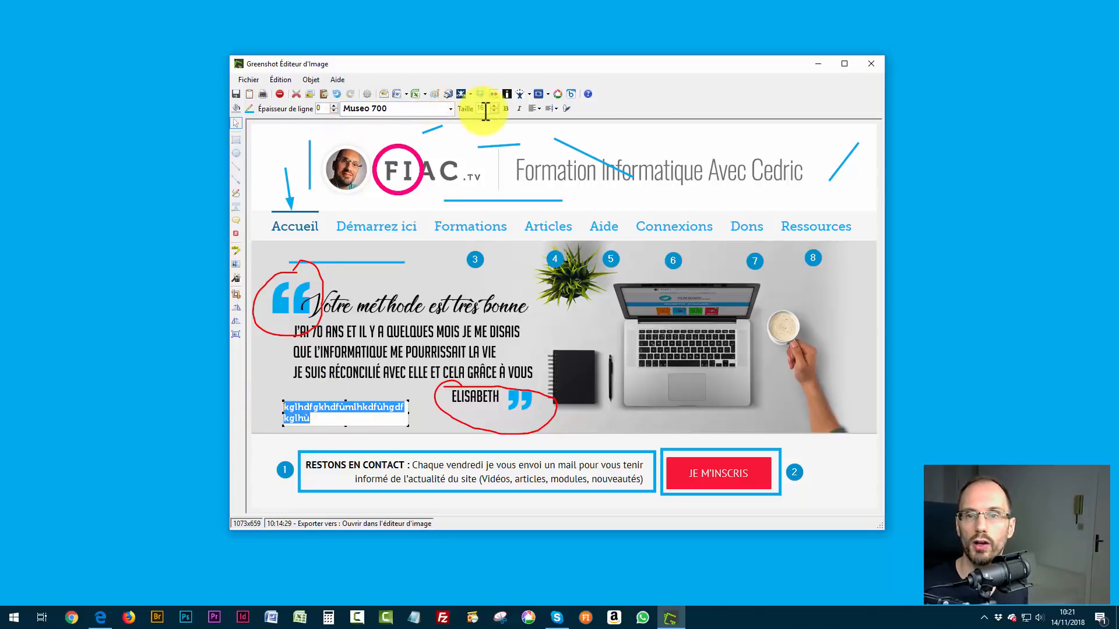
{"action": "left_click_drag", "start_coordinate": [486, 110], "coordinate": [457, 110]}
{"action": "type", "text": "3"}
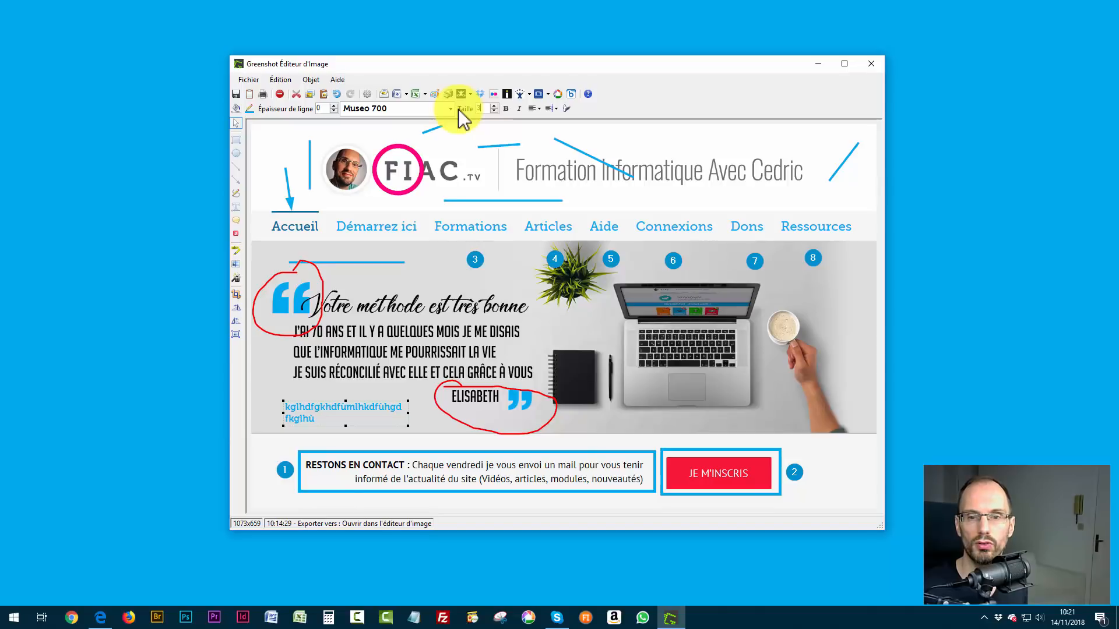
{"action": "type", "text": "8"}
{"action": "key", "text": "Return"}
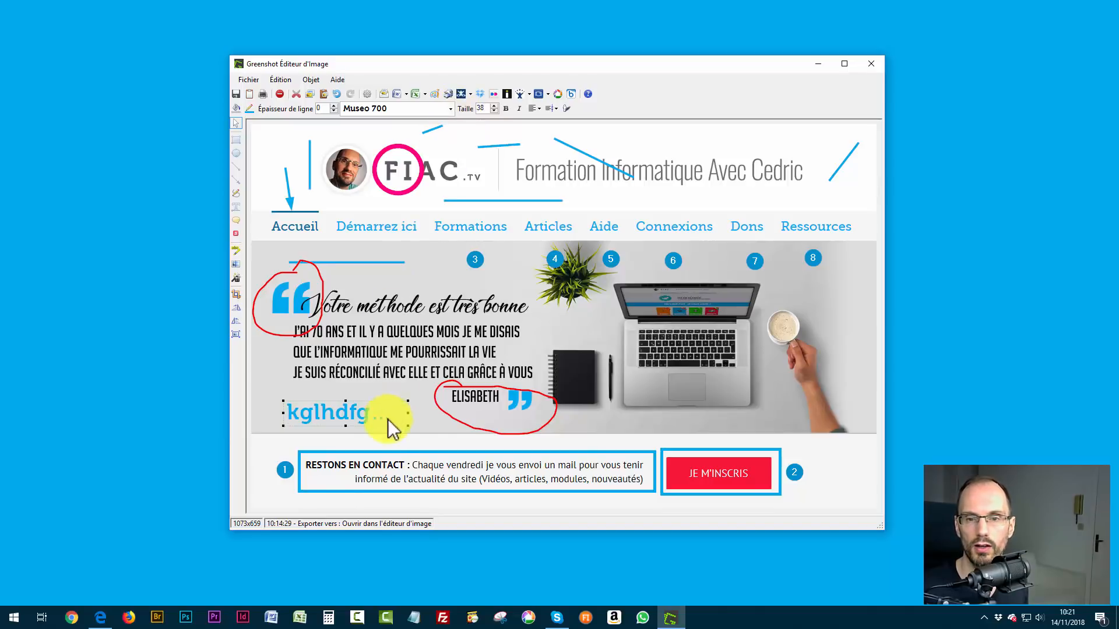
Step: Enlarge the filler text's box to fit two full lines and shift it slightly left and up
{"action": "left_click_drag", "start_coordinate": [408, 426], "coordinate": [569, 447]}
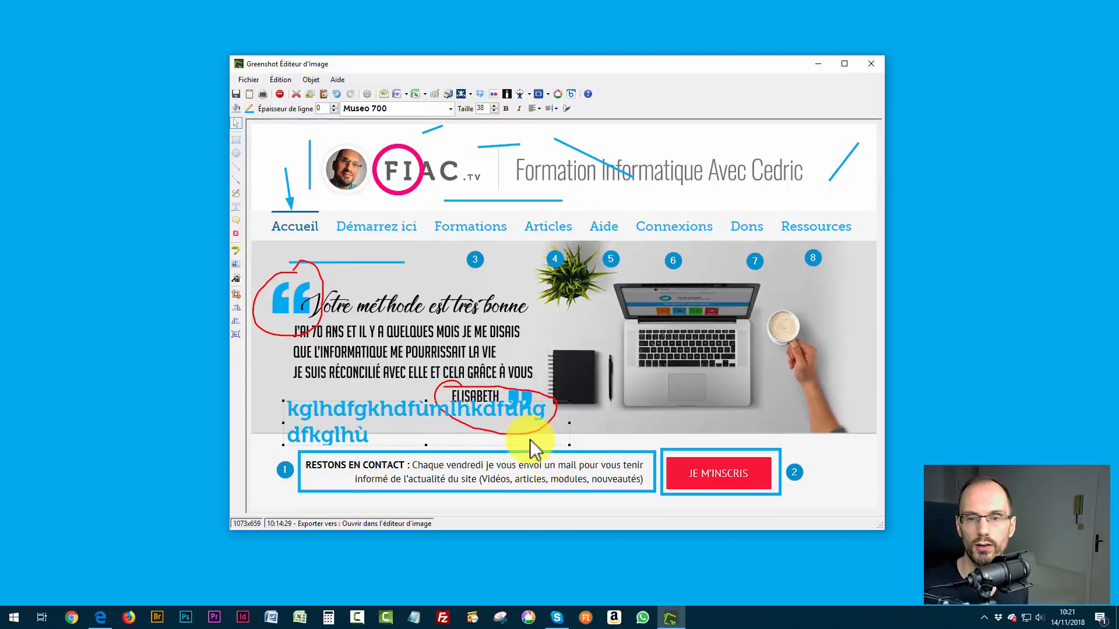
{"action": "left_click_drag", "start_coordinate": [368, 418], "coordinate": [350, 415]}
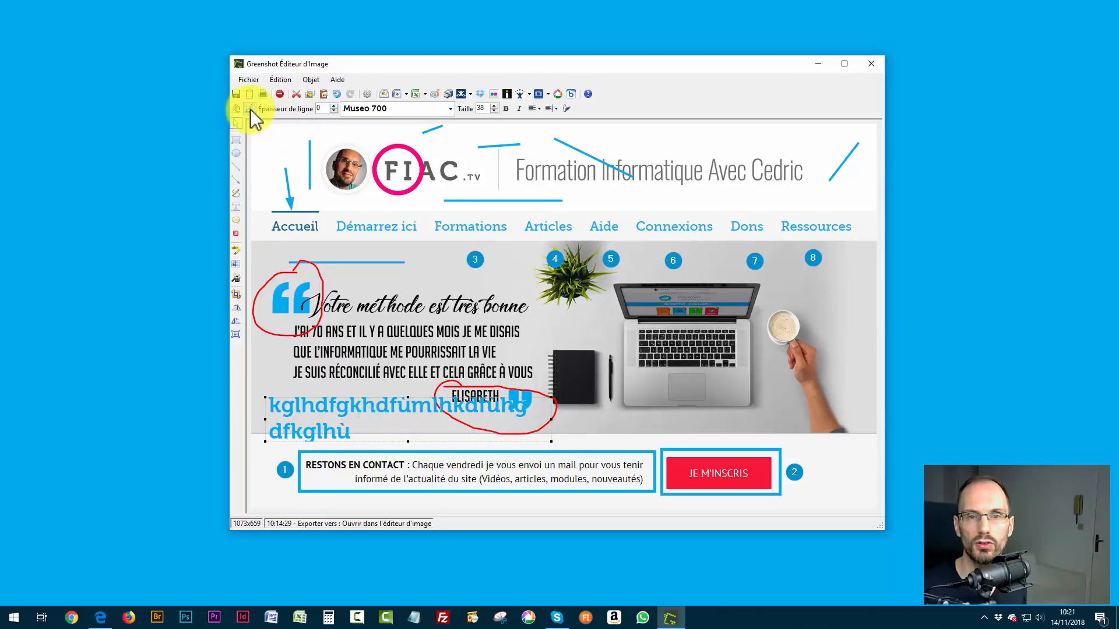
Step: Recolor the filler text pink with HTML colour #FF3398 and move it slightly up and right
{"action": "left_click", "coordinate": [249, 108]}
{"action": "left_click", "coordinate": [227, 205]}
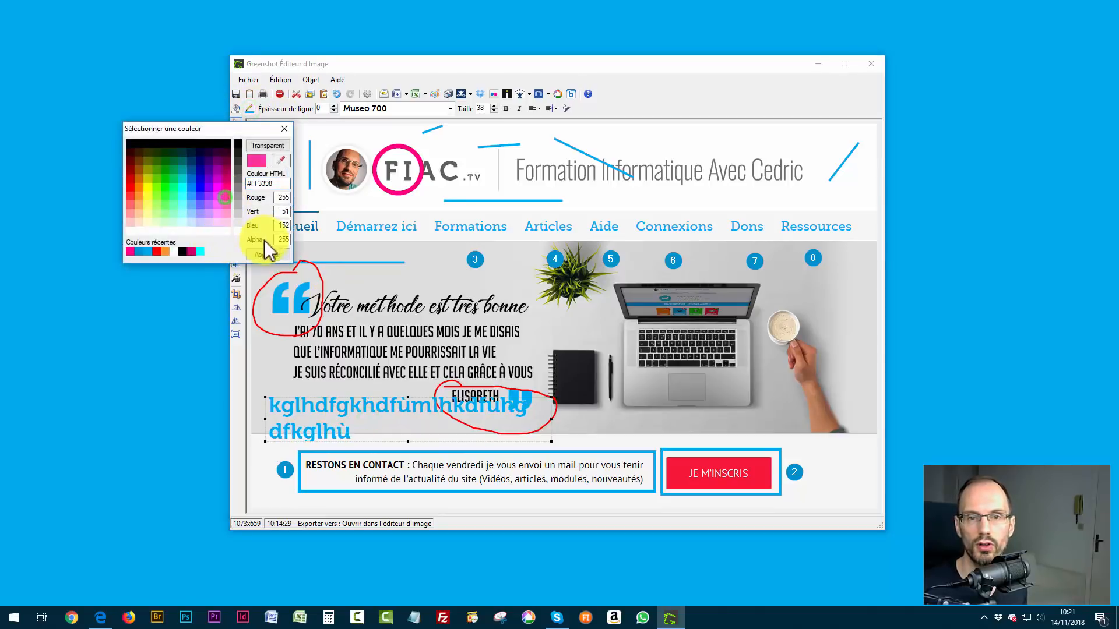
{"action": "left_click", "coordinate": [267, 255]}
{"action": "left_click_drag", "start_coordinate": [314, 428], "coordinate": [341, 390]}
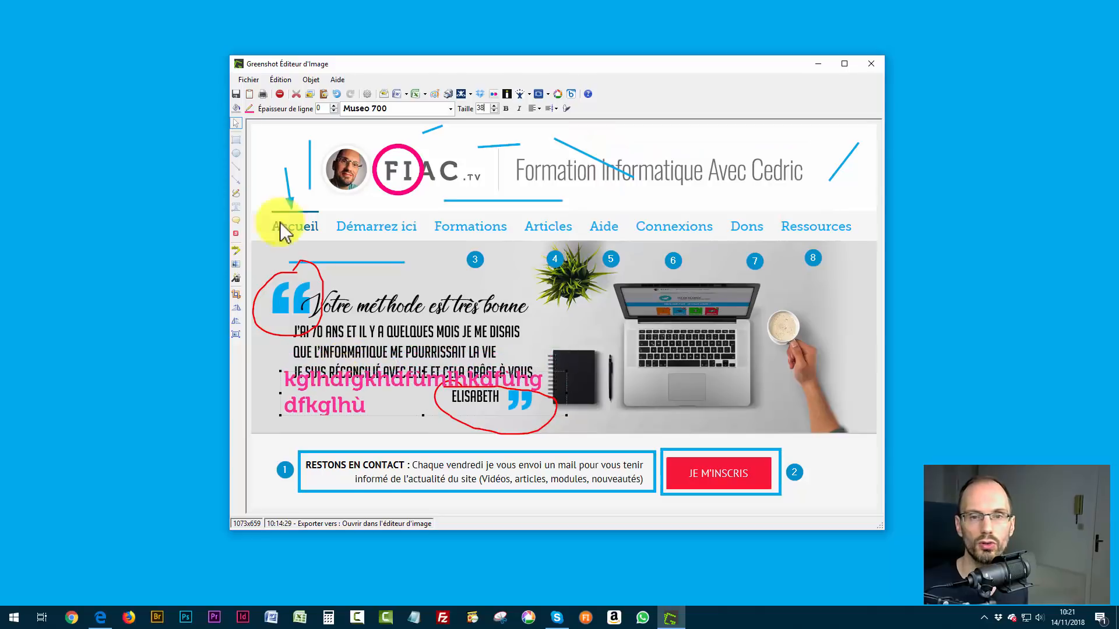
Step: Delete the diagonal line crossing the site tagline and the two horizontal lines above and below the end of the logo
{"action": "left_click", "coordinate": [236, 122]}
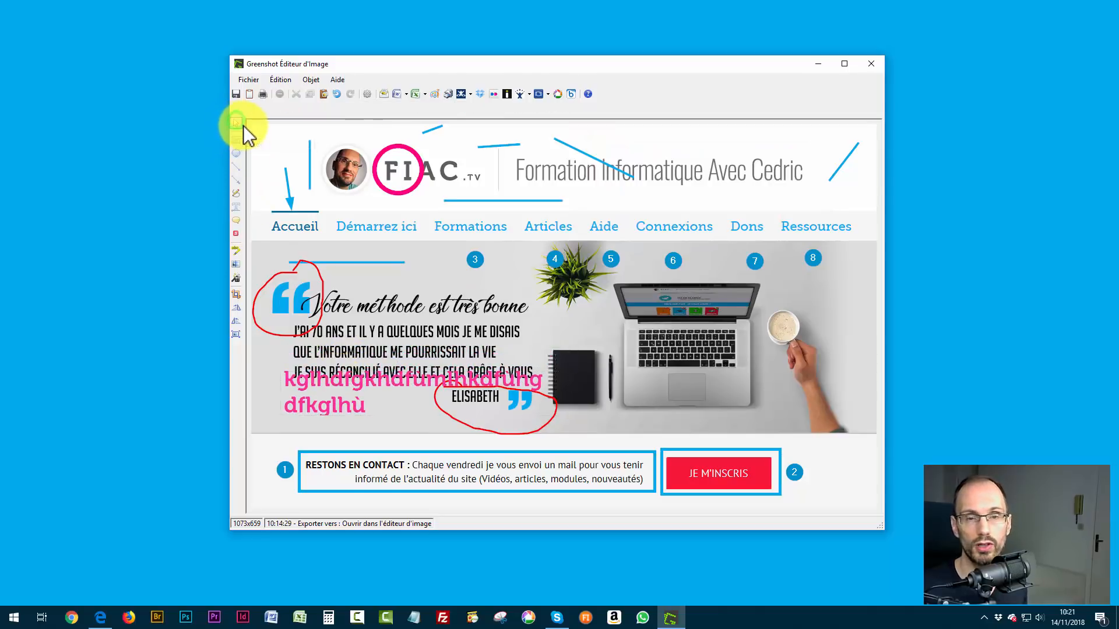
{"action": "left_click", "coordinate": [574, 150]}
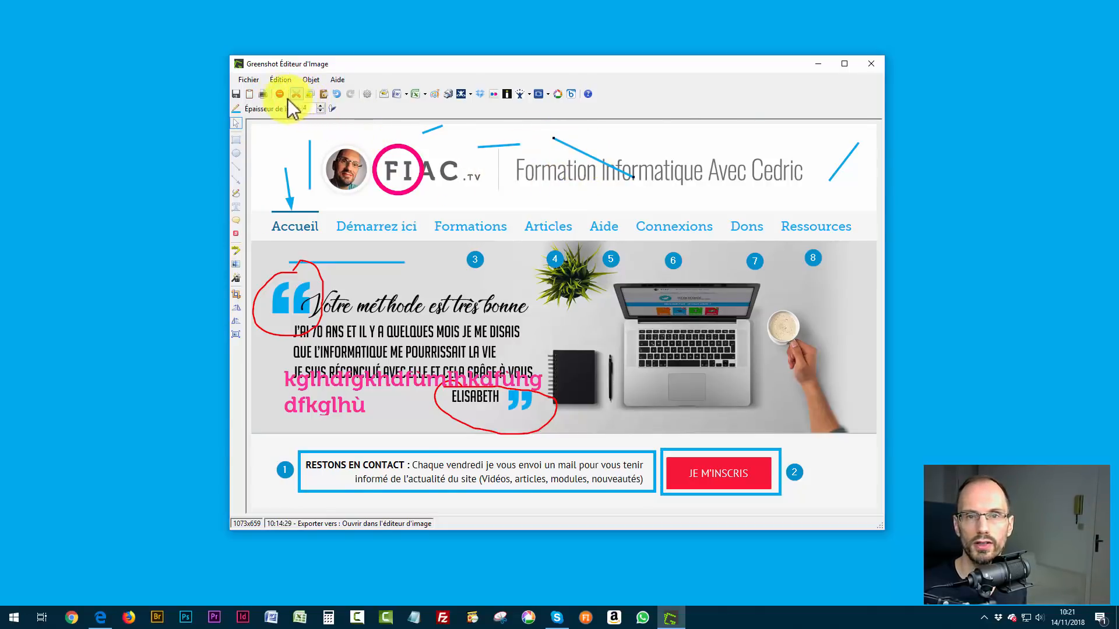
{"action": "left_click", "coordinate": [513, 146]}
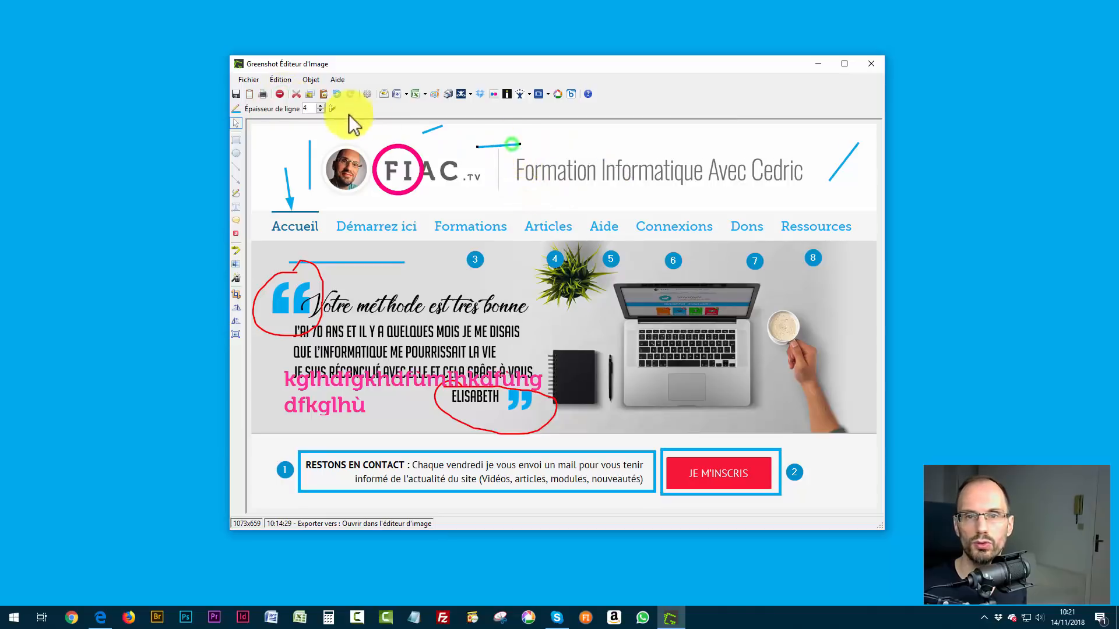
{"action": "left_click", "coordinate": [280, 94]}
Step: Move the pink filler text above the header tagline and widen its box so the text fits on one line
{"action": "left_click_drag", "start_coordinate": [318, 403], "coordinate": [510, 171]}
{"action": "left_click_drag", "start_coordinate": [765, 153], "coordinate": [861, 155]}
{"action": "left_click_drag", "start_coordinate": [684, 158], "coordinate": [684, 159]}
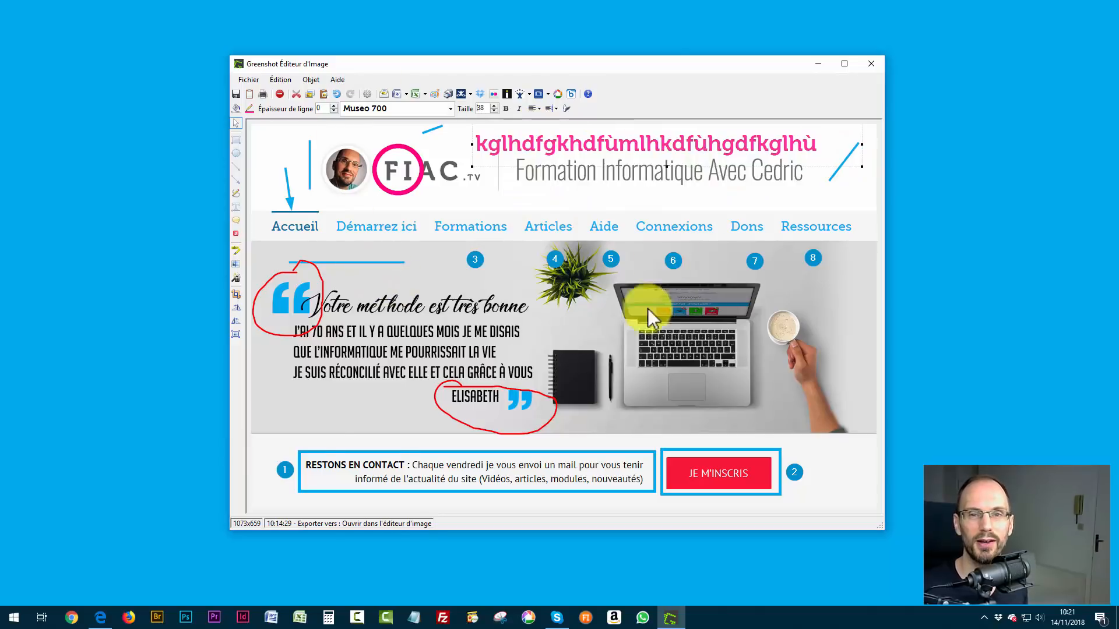
Step: Add a speech bubble with the text "lsùfkgsldfgm" just below the testimonial, beside ELISABETH
{"action": "left_click", "coordinate": [236, 220]}
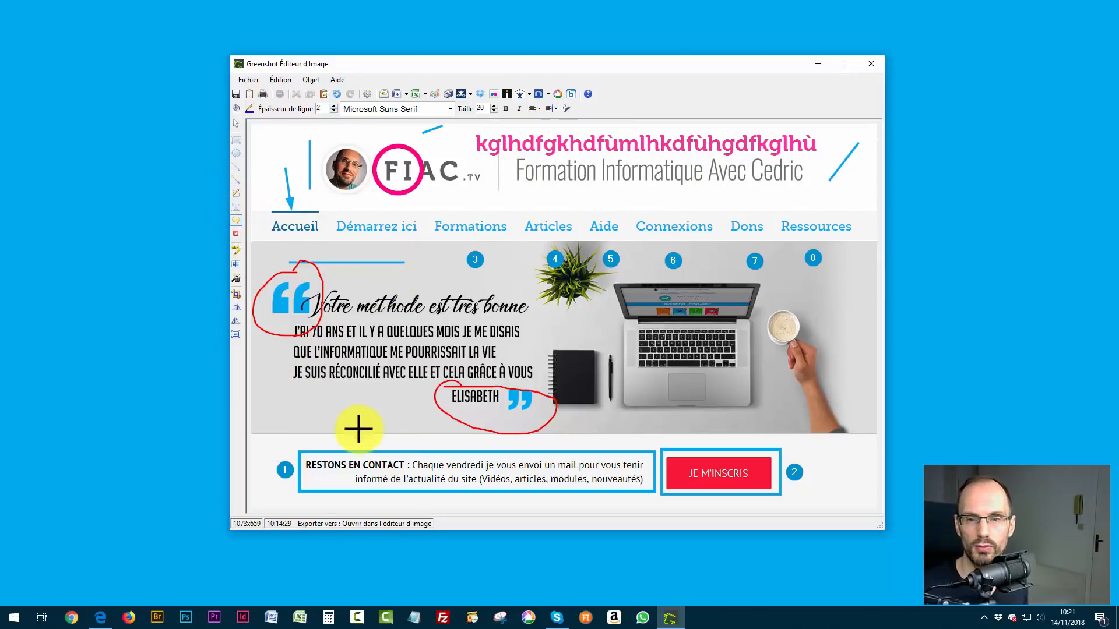
{"action": "left_click_drag", "start_coordinate": [380, 430], "coordinate": [310, 389]}
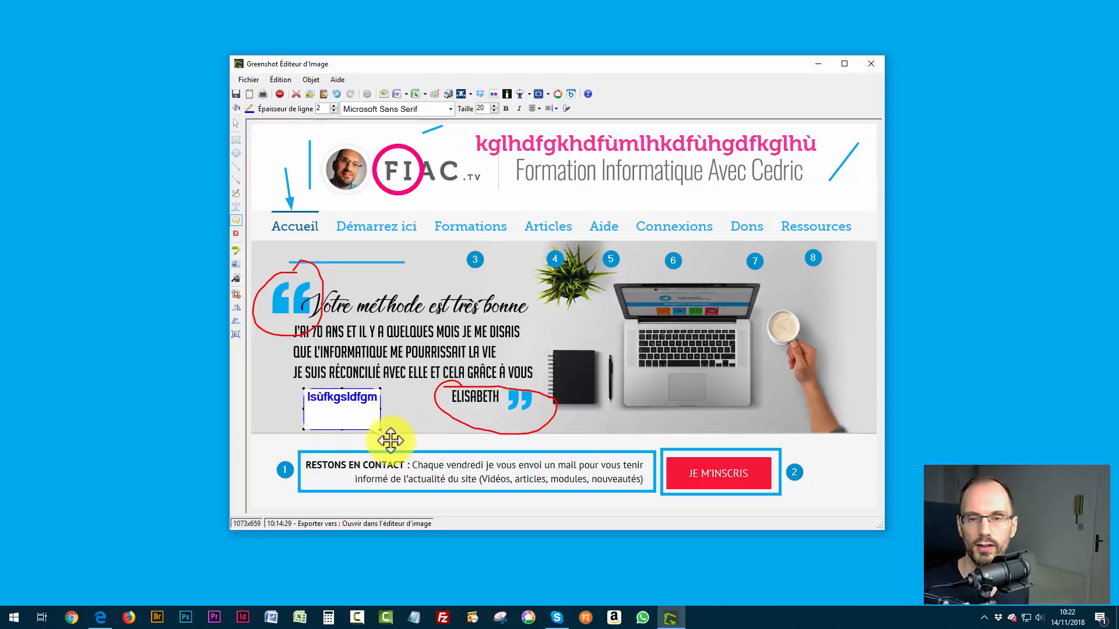
{"action": "left_click", "coordinate": [236, 123]}
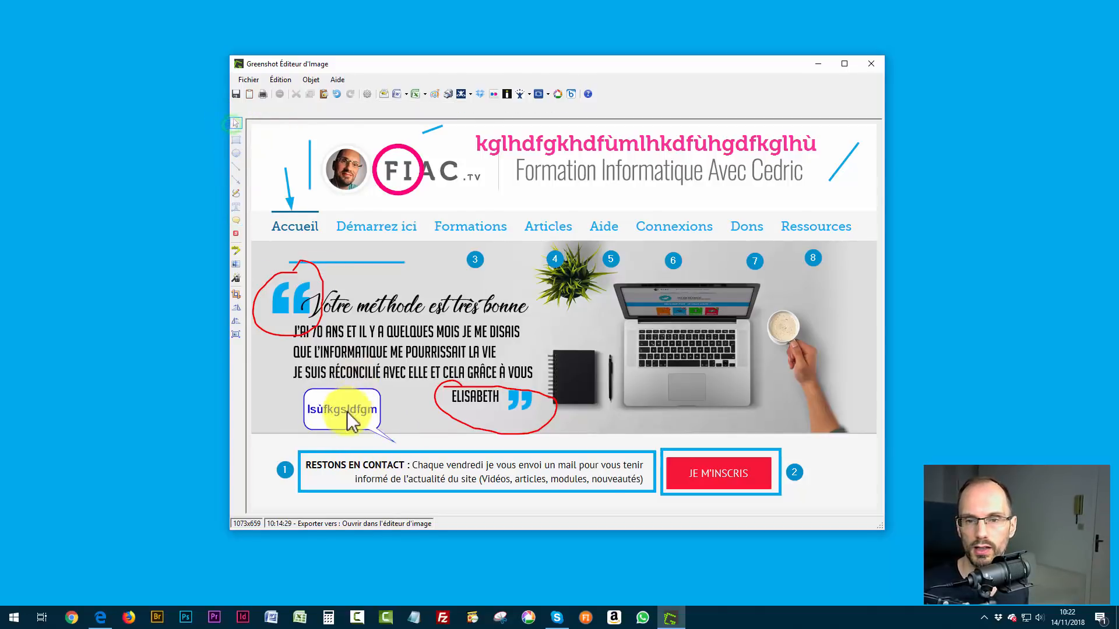
Step: Move the speech bubble above the JE M'INSCRIS button and point its tail at the button's frame
{"action": "left_click_drag", "start_coordinate": [347, 412], "coordinate": [442, 418]}
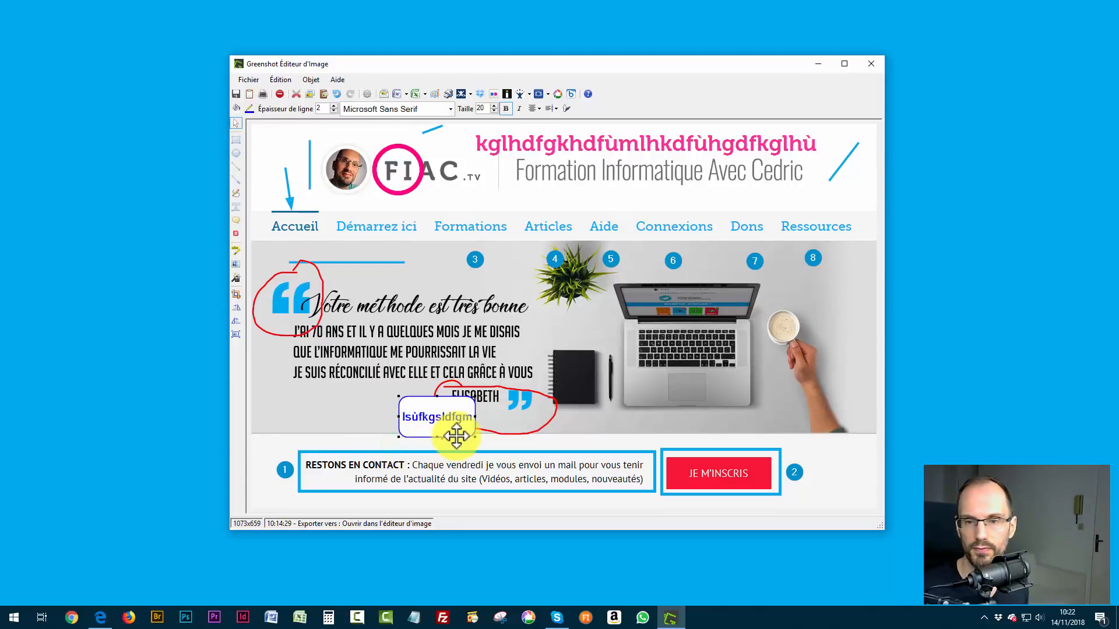
{"action": "left_click_drag", "start_coordinate": [469, 434], "coordinate": [782, 423]}
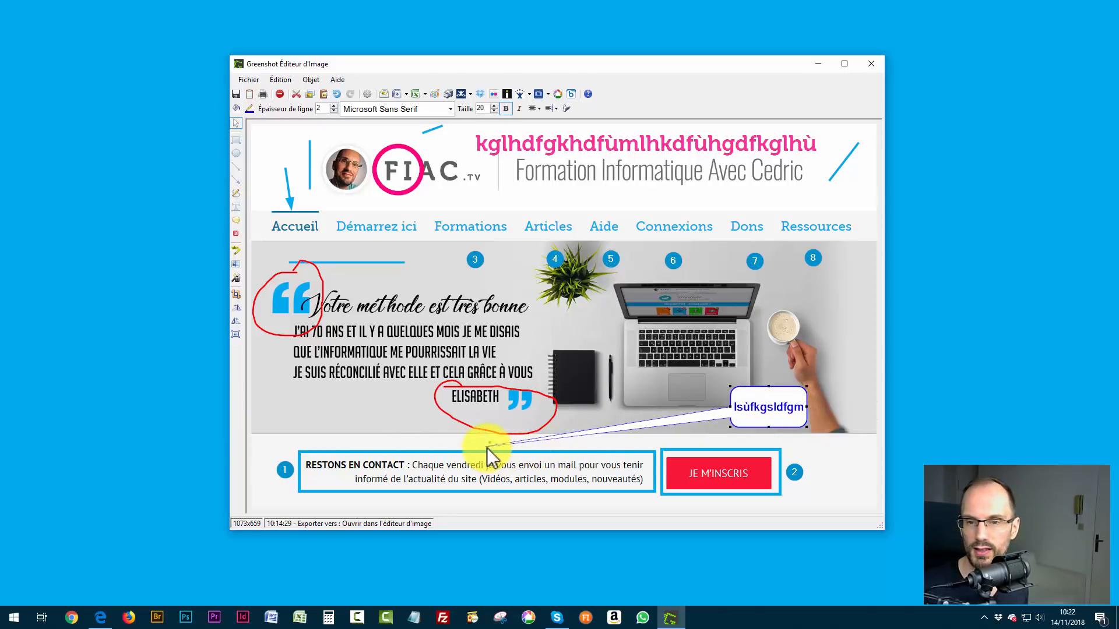
{"action": "left_click_drag", "start_coordinate": [488, 446], "coordinate": [729, 453]}
{"action": "left_click", "coordinate": [515, 450]}
{"action": "left_click", "coordinate": [606, 437]}
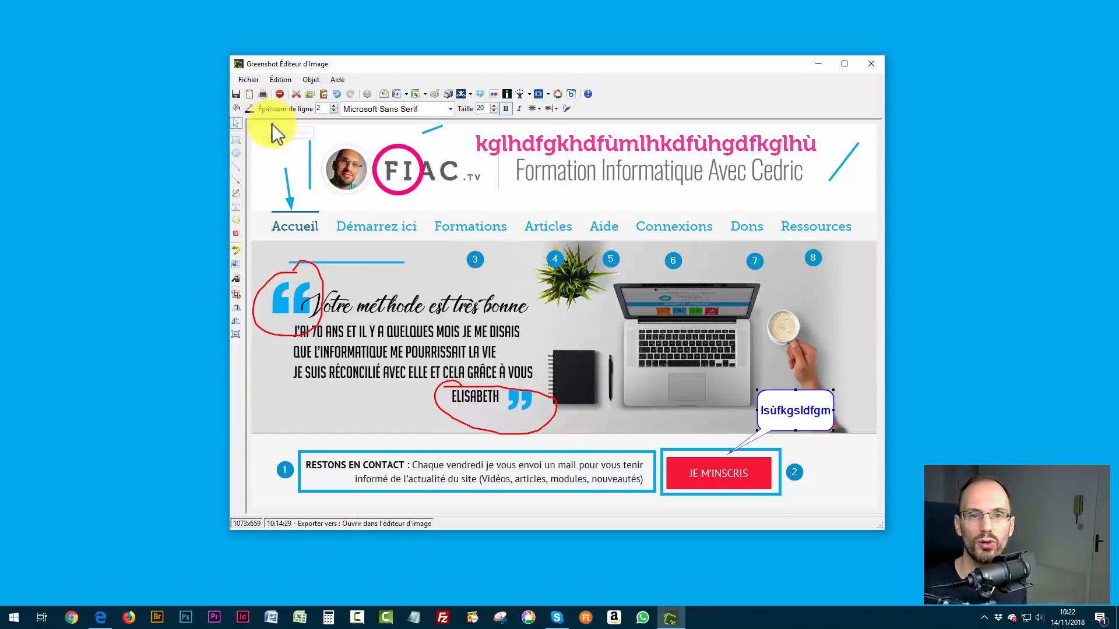
Step: Highlight "Chaque vendredi je vous envoi un mail pour vous tenir" and change the highlight colour to green
{"action": "left_click", "coordinate": [236, 250]}
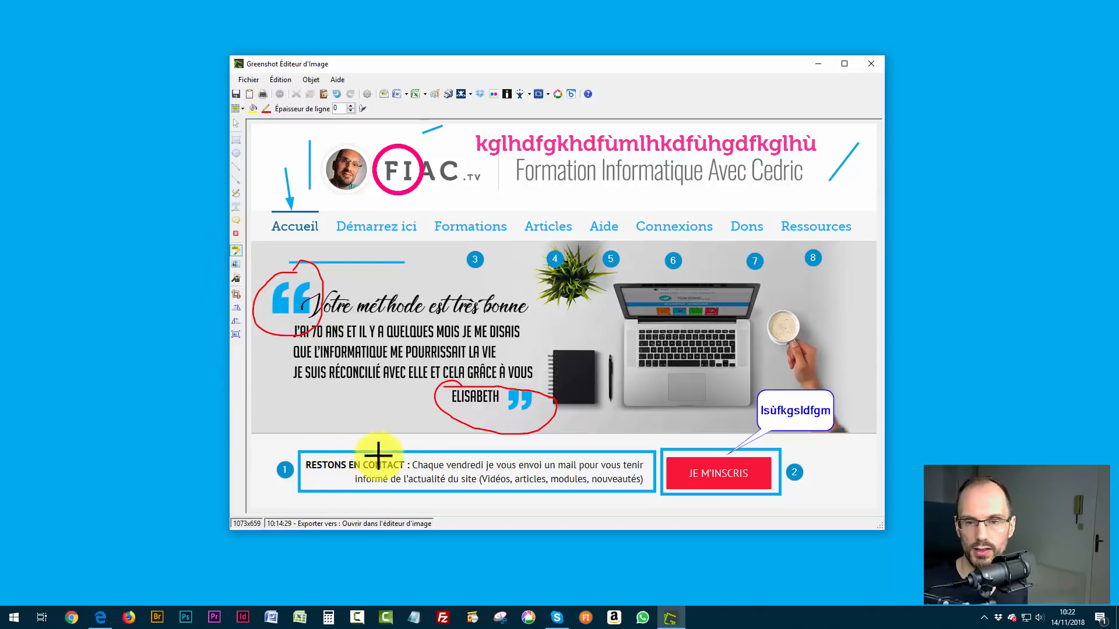
{"action": "left_click_drag", "start_coordinate": [410, 456], "coordinate": [646, 471]}
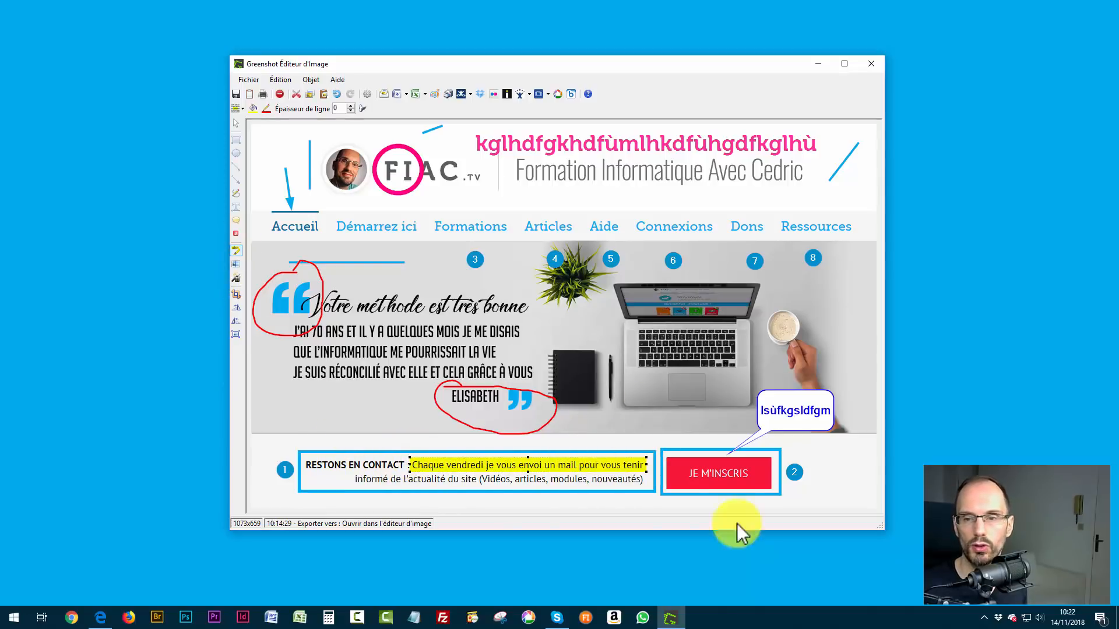
{"action": "left_click", "coordinate": [254, 111]}
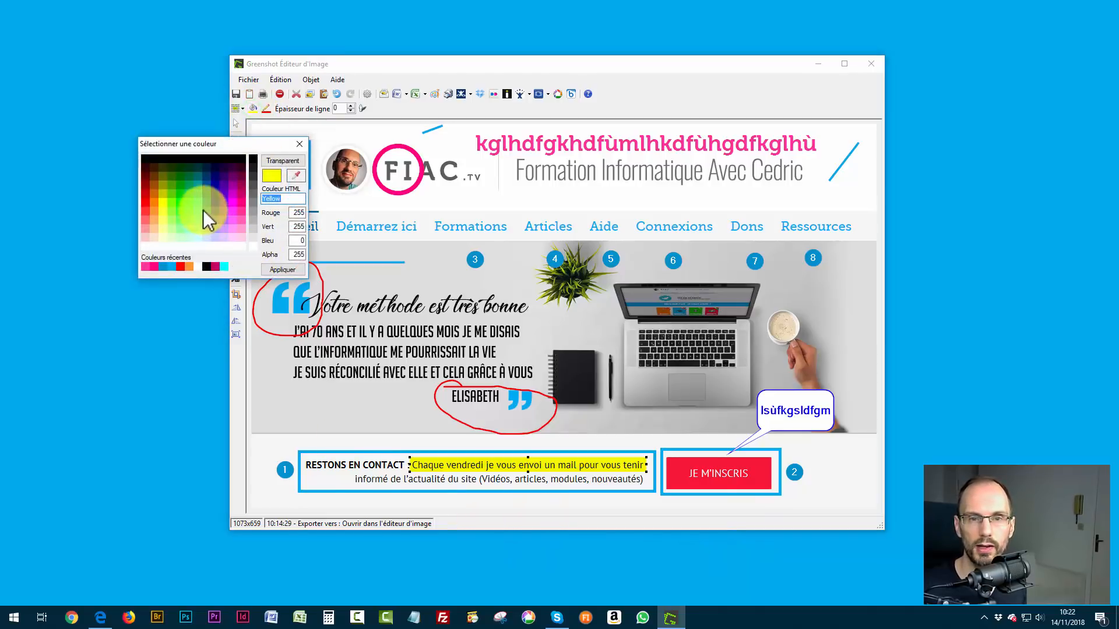
{"action": "left_click", "coordinate": [282, 270]}
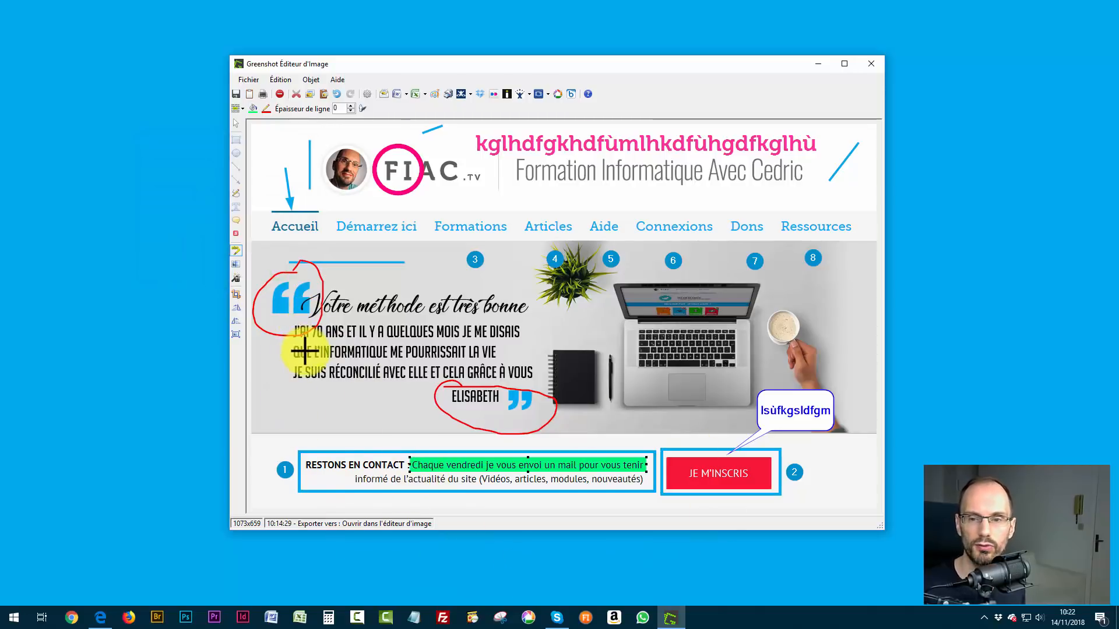
Step: Pixelate the word Formation in the header tagline and set the pixel size to 11
{"action": "left_click", "coordinate": [236, 263]}
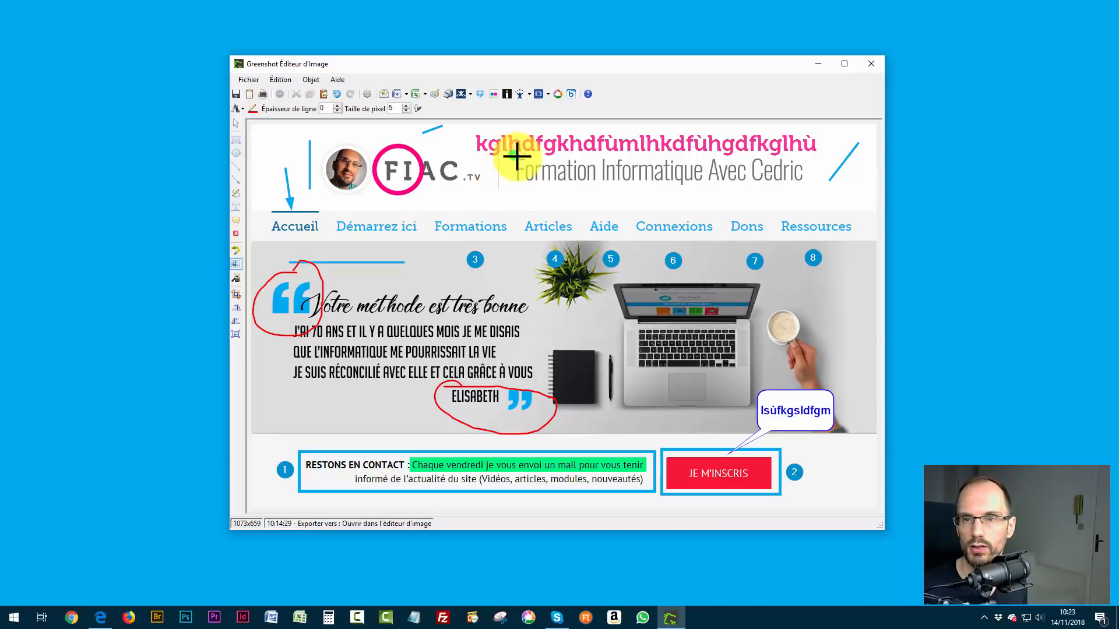
{"action": "left_click_drag", "start_coordinate": [517, 156], "coordinate": [599, 188]}
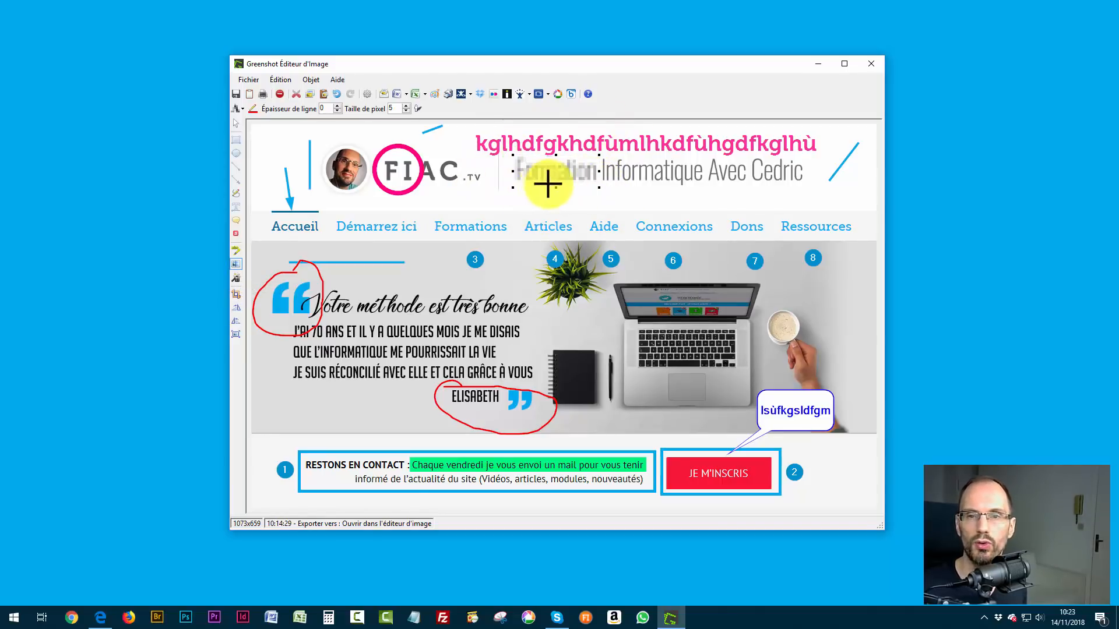
{"action": "left_click", "coordinate": [336, 111]}
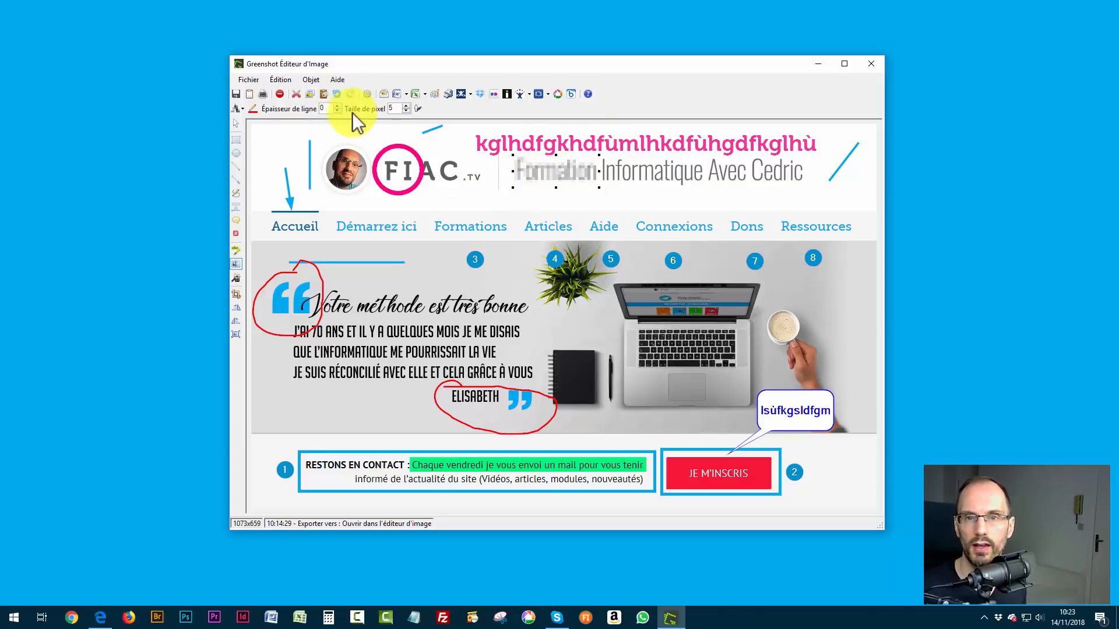
{"action": "left_click", "coordinate": [405, 105]}
{"action": "left_click", "coordinate": [405, 105]}
{"action": "left_click", "coordinate": [405, 106]}
{"action": "left_click", "coordinate": [405, 106]}
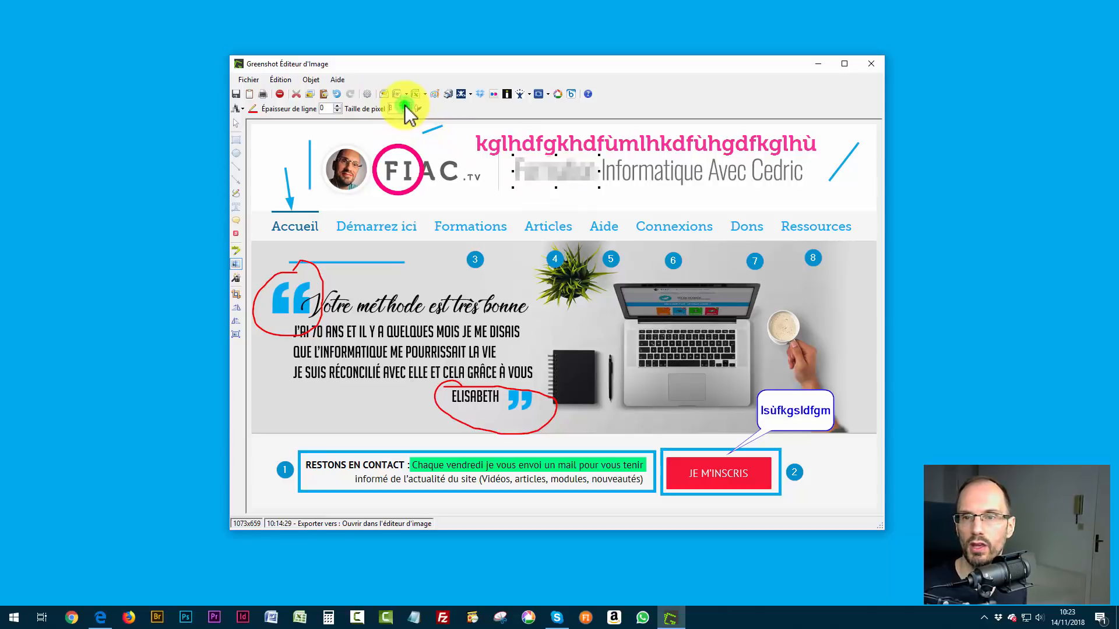
{"action": "left_click", "coordinate": [405, 106]}
{"action": "left_click", "coordinate": [405, 106]}
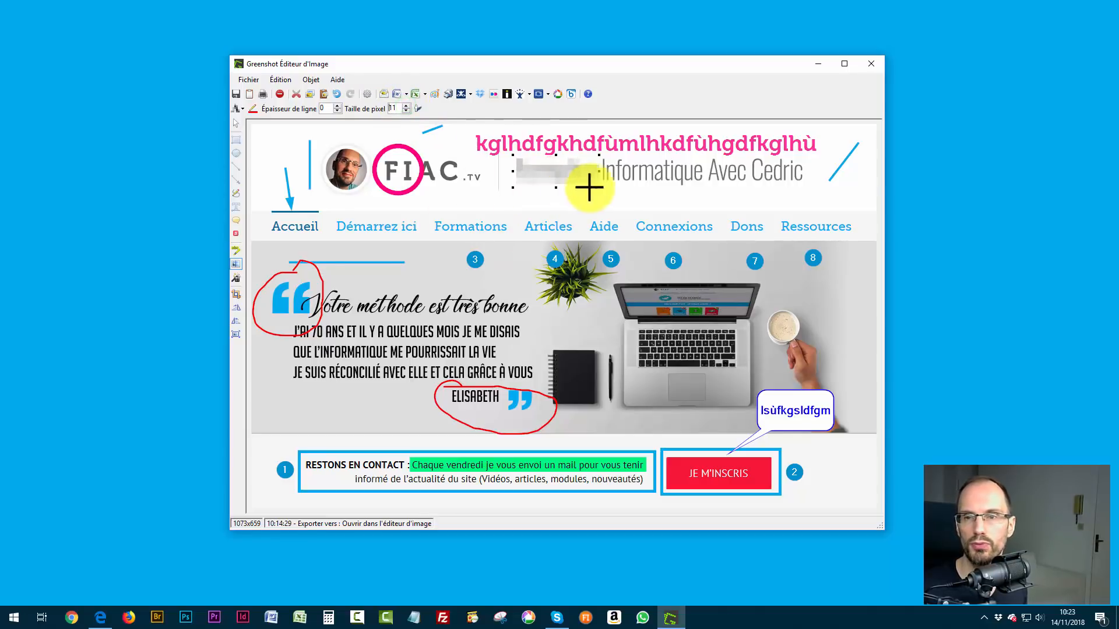
Step: Extend the pixelated area over the whole header tagline and set its pixel size to 5
{"action": "left_click_drag", "start_coordinate": [600, 172], "coordinate": [805, 179]}
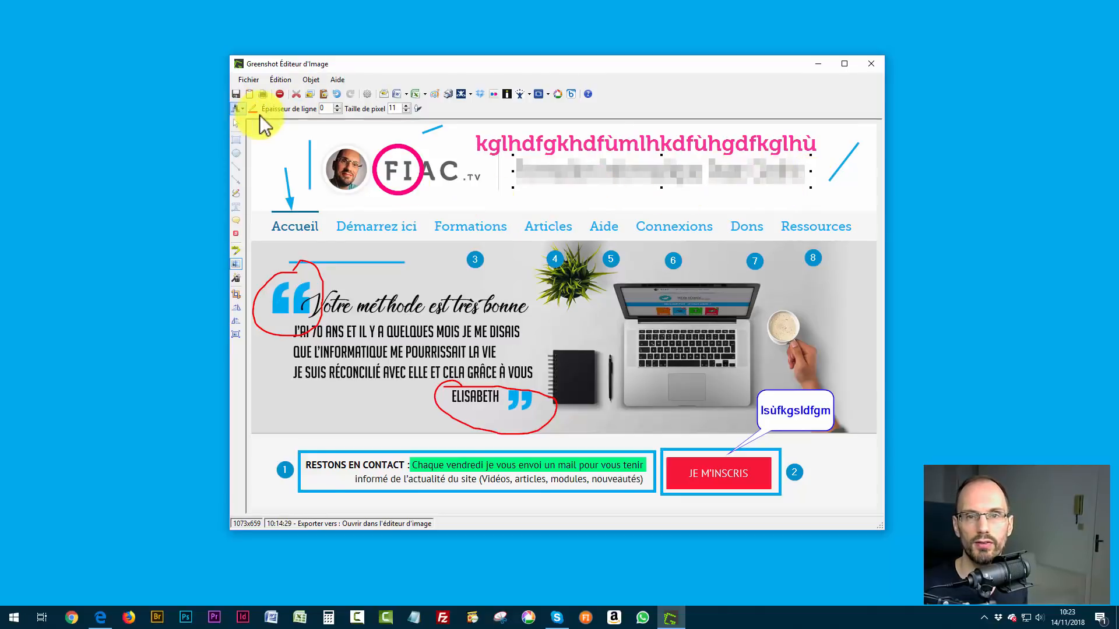
{"action": "left_click_drag", "start_coordinate": [381, 108], "coordinate": [373, 111]}
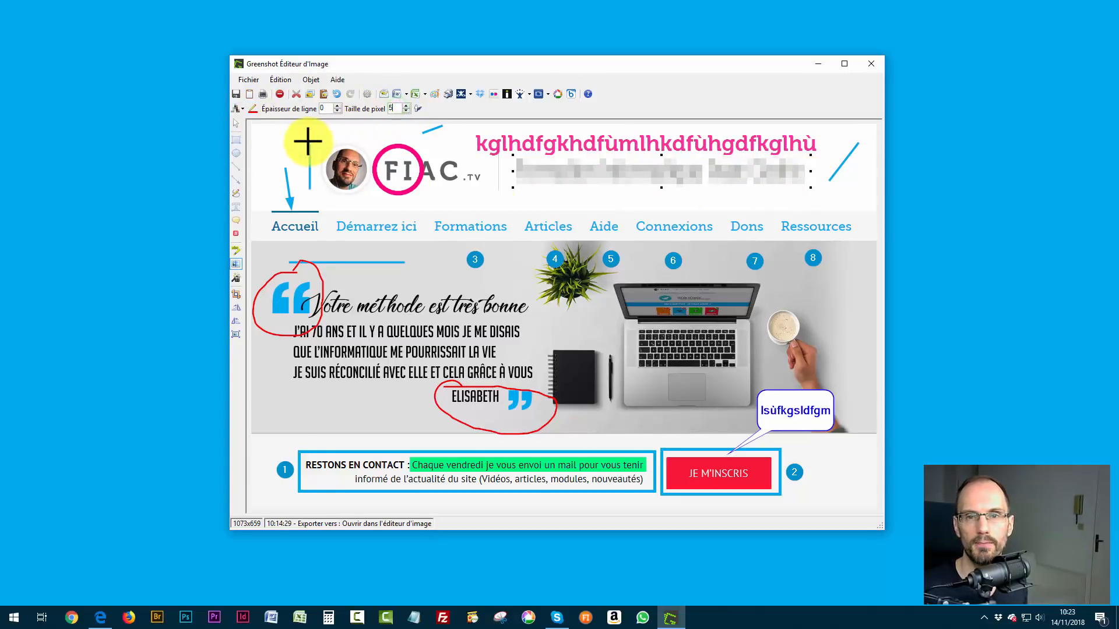
{"action": "type", "text": "5"}
{"action": "key", "text": "Return"}
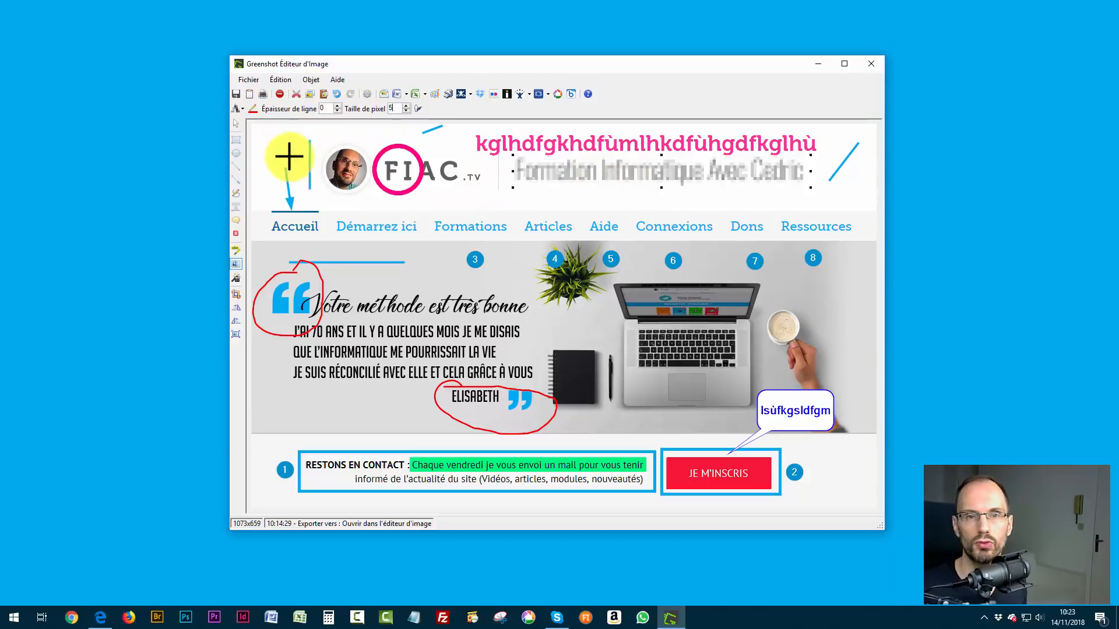
Step: Switch the obfuscation of the header tagline from pixelation to blur and set the blur radius to 12
{"action": "left_click", "coordinate": [243, 109]}
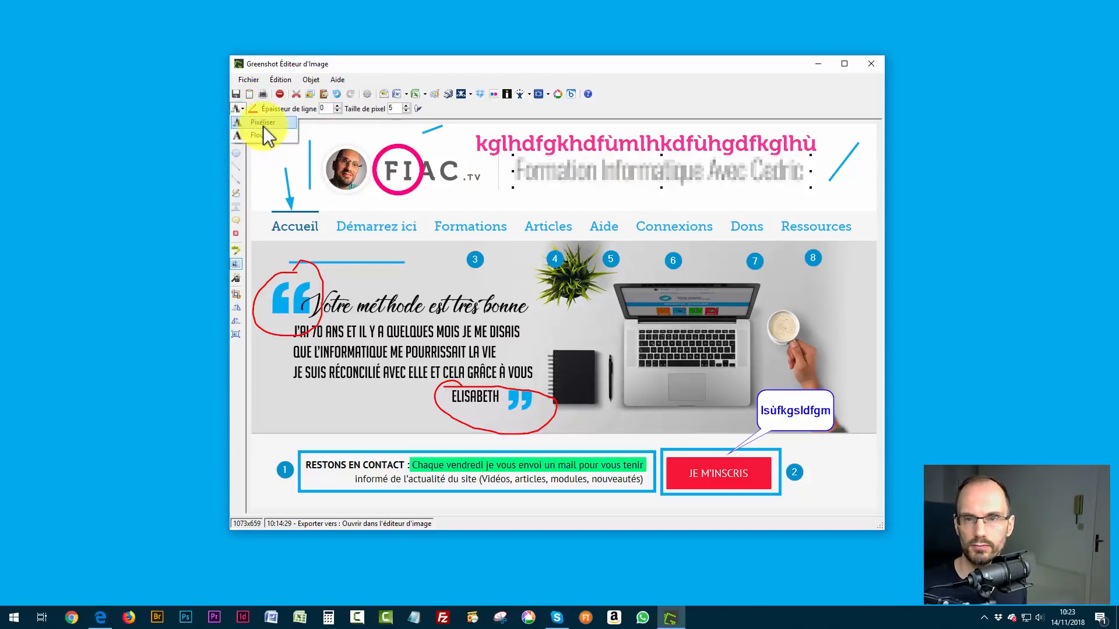
{"action": "left_click", "coordinate": [263, 123]}
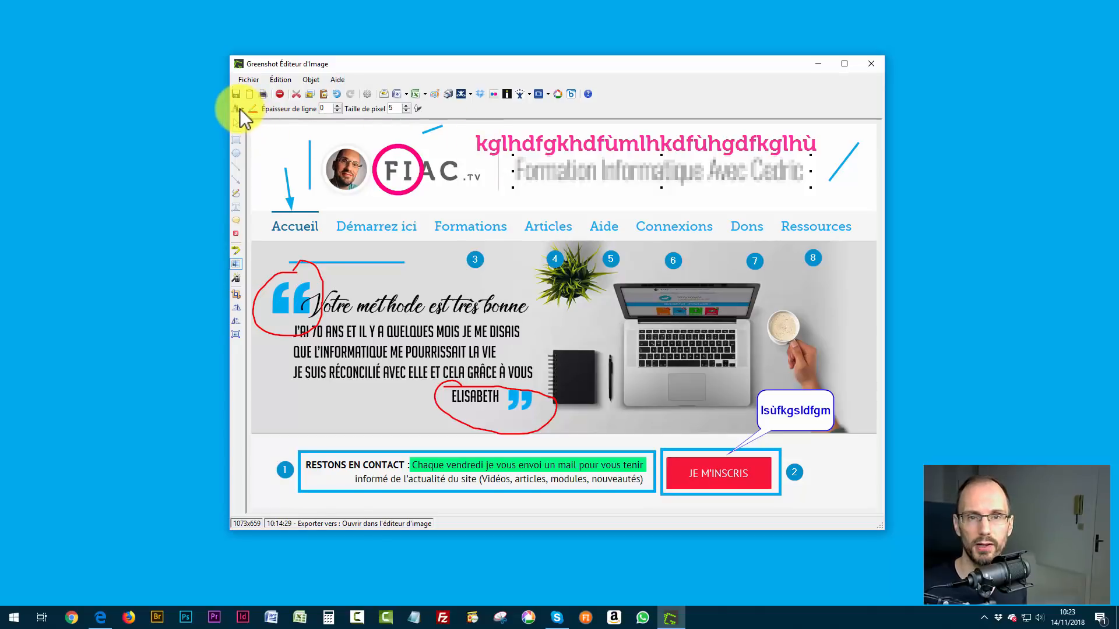
{"action": "left_click", "coordinate": [241, 109]}
{"action": "left_click", "coordinate": [258, 135]}
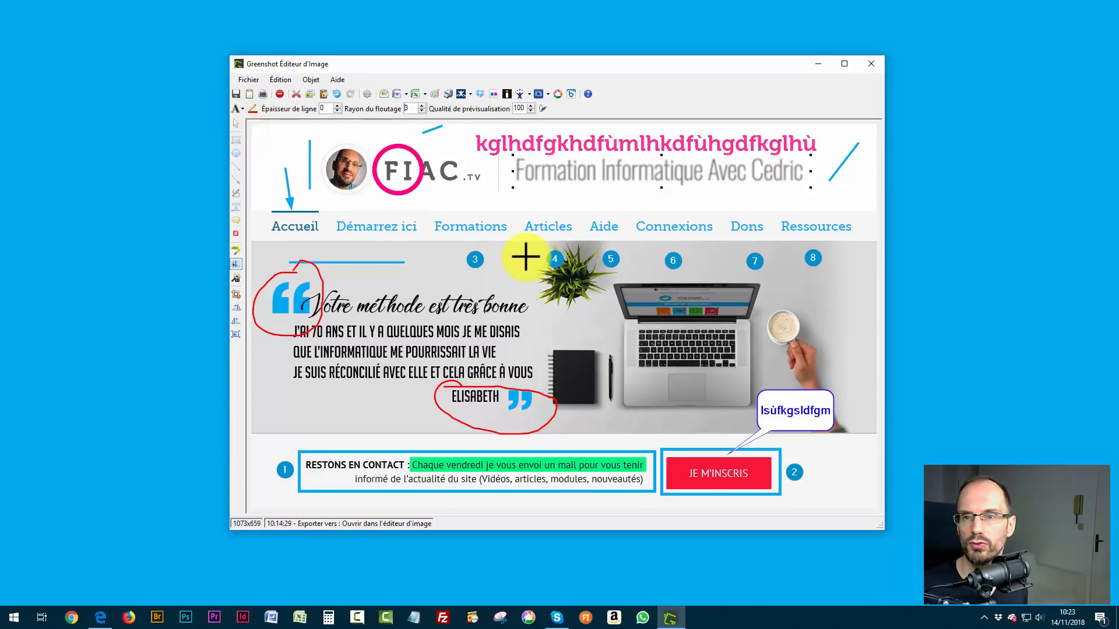
{"action": "left_click", "coordinate": [421, 106]}
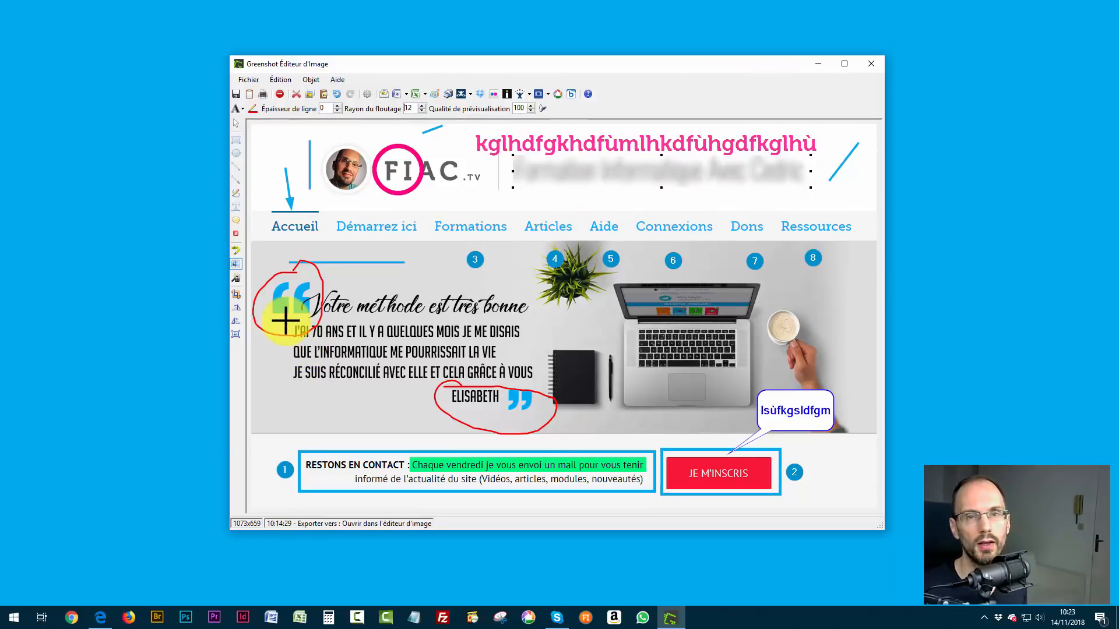
Step: Add a border and a drop shadow around the whole image
{"action": "left_click", "coordinate": [237, 279]}
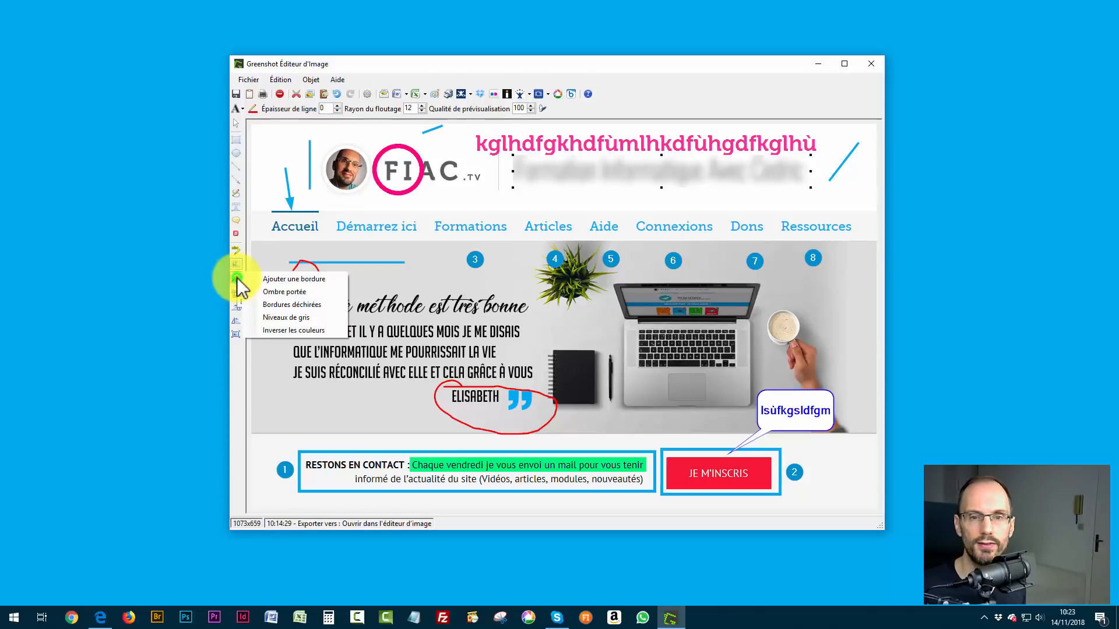
{"action": "left_click", "coordinate": [272, 281]}
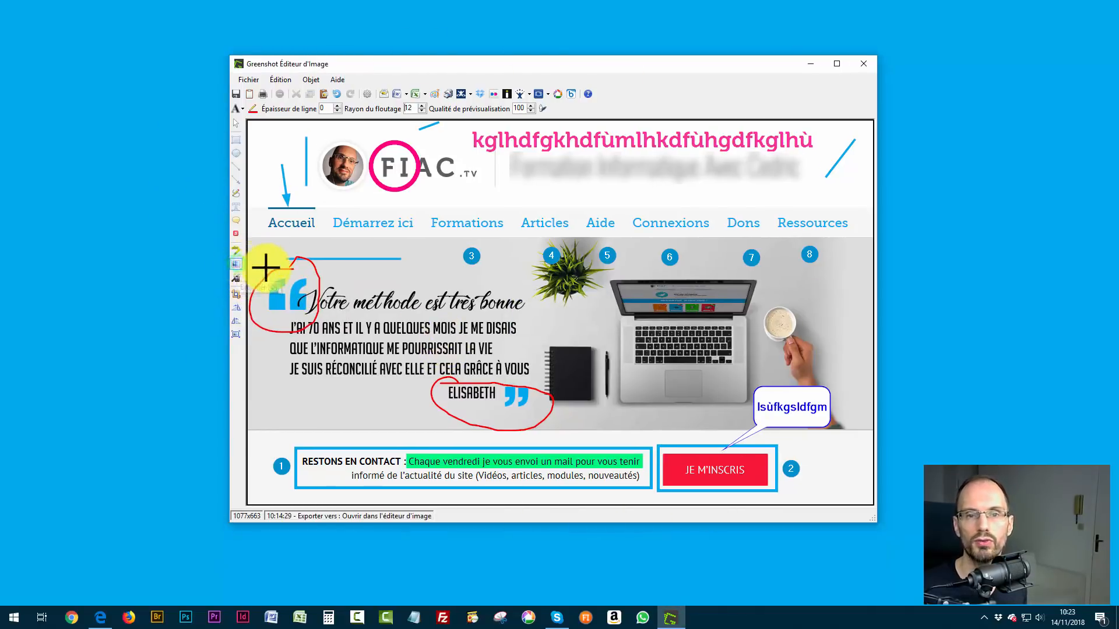
{"action": "left_click", "coordinate": [248, 274]}
{"action": "left_click", "coordinate": [236, 264]}
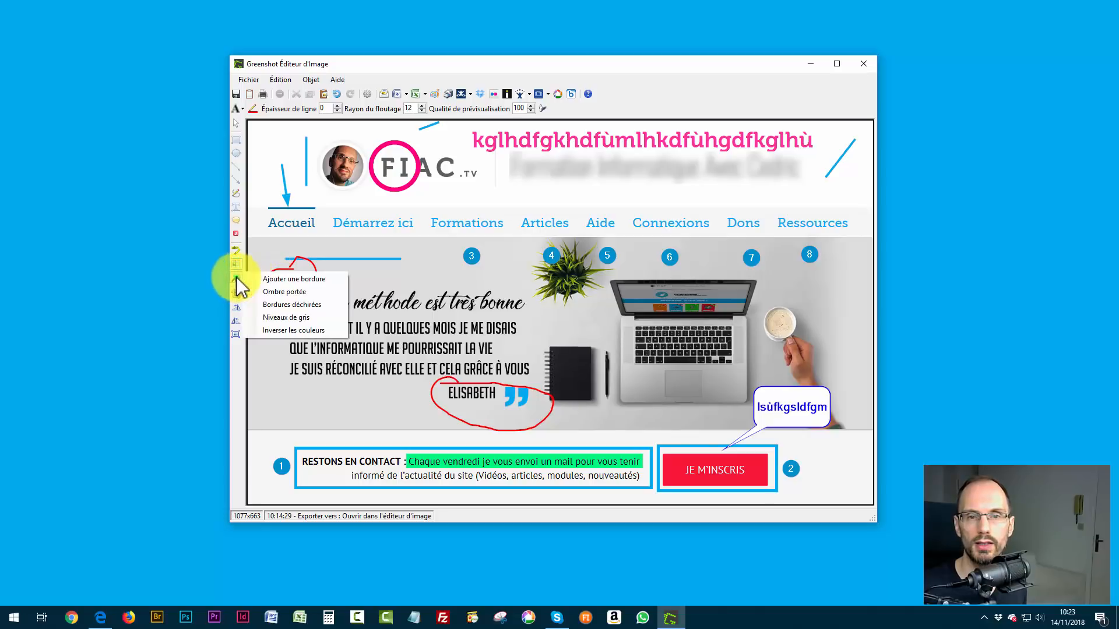
{"action": "left_click", "coordinate": [295, 293]}
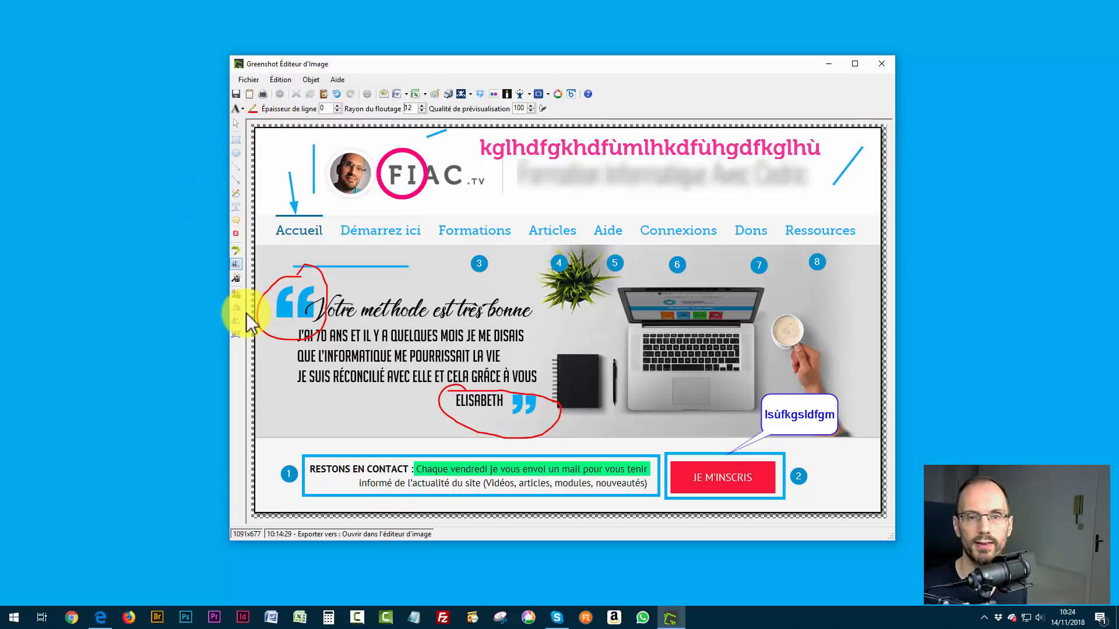
Step: Apply the torn edges effect to the image
{"action": "left_click", "coordinate": [236, 278]}
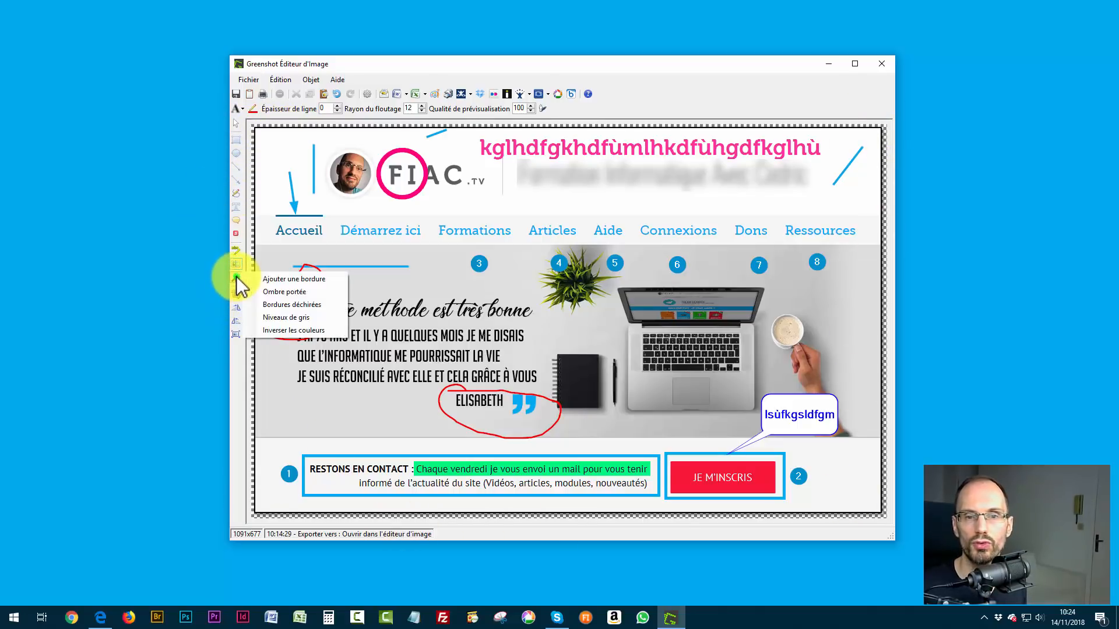
{"action": "left_click", "coordinate": [301, 305]}
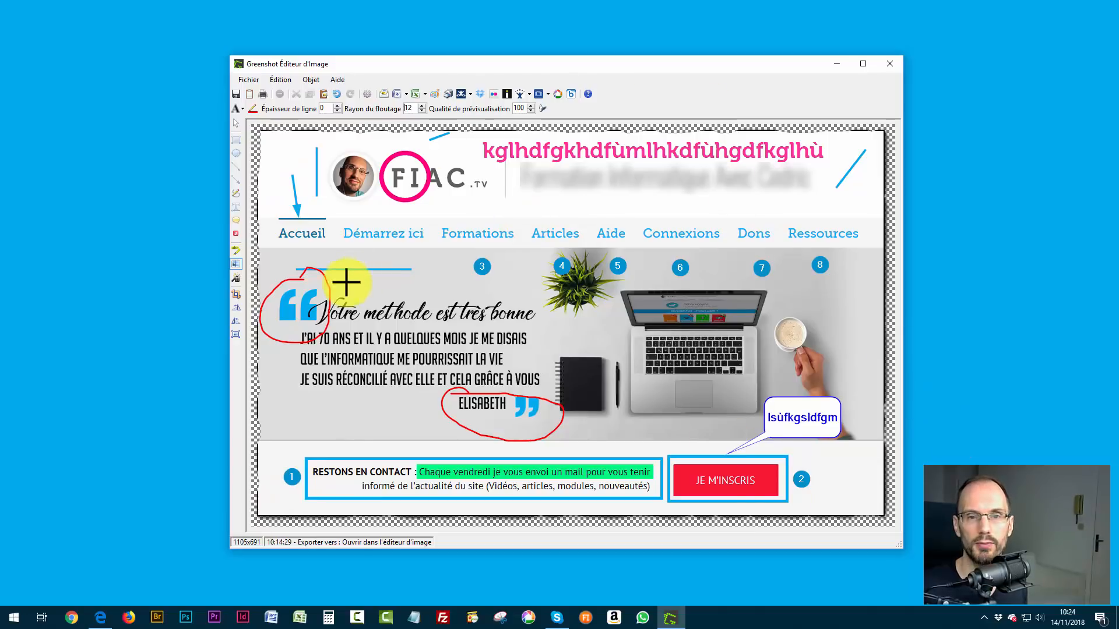
Step: Convert the image to grayscale, invert its colours, and invert them a second time
{"action": "left_click", "coordinate": [235, 265]}
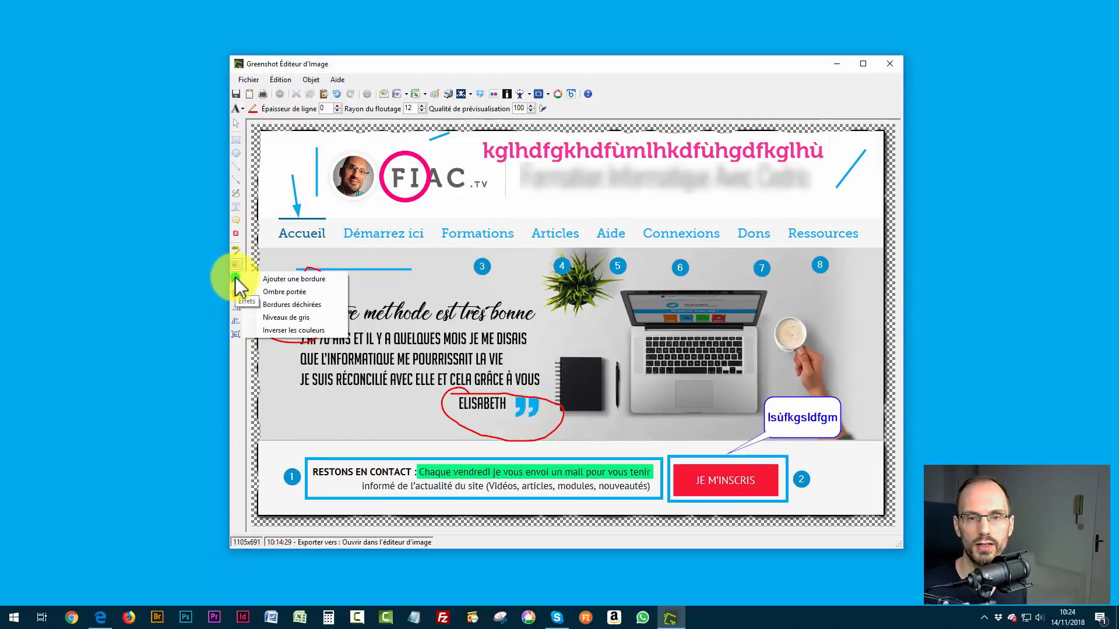
{"action": "left_click", "coordinate": [299, 318]}
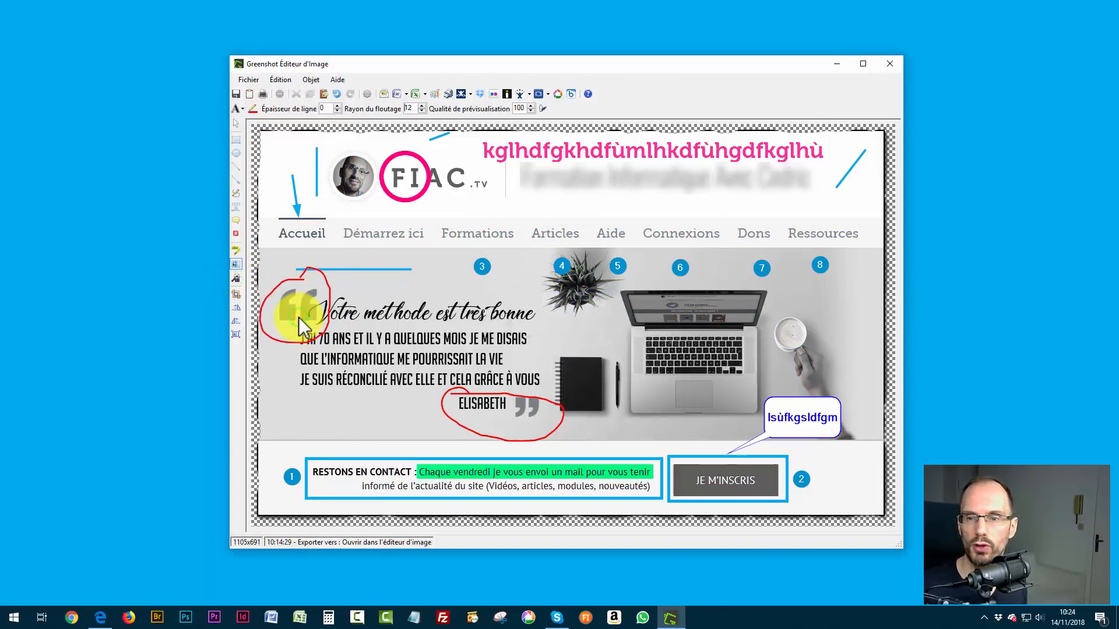
{"action": "left_click", "coordinate": [235, 266]}
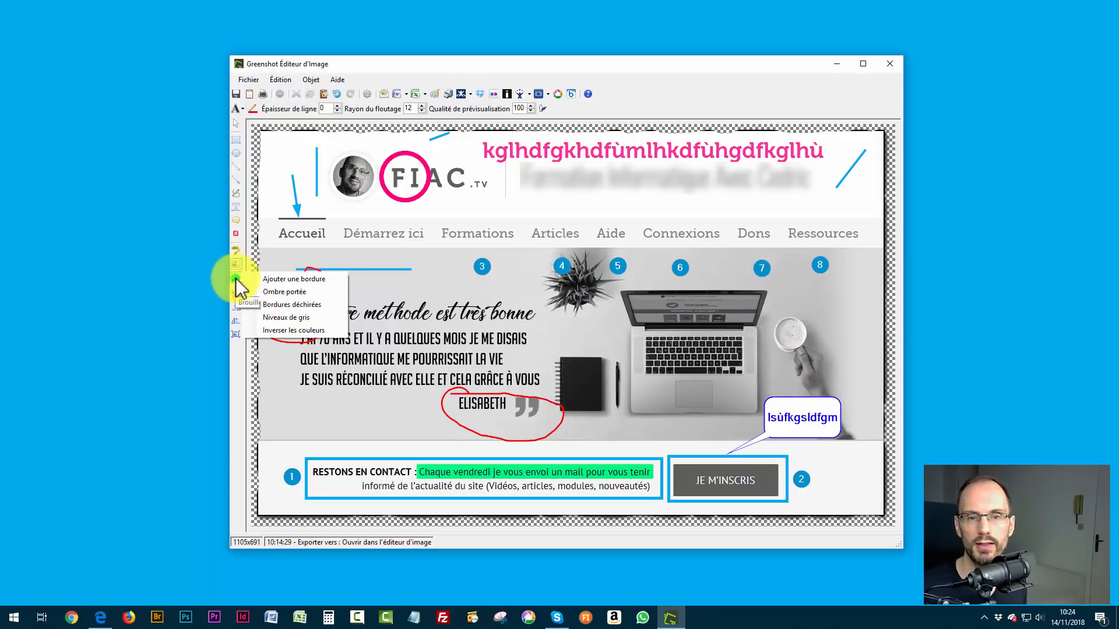
{"action": "left_click", "coordinate": [287, 332]}
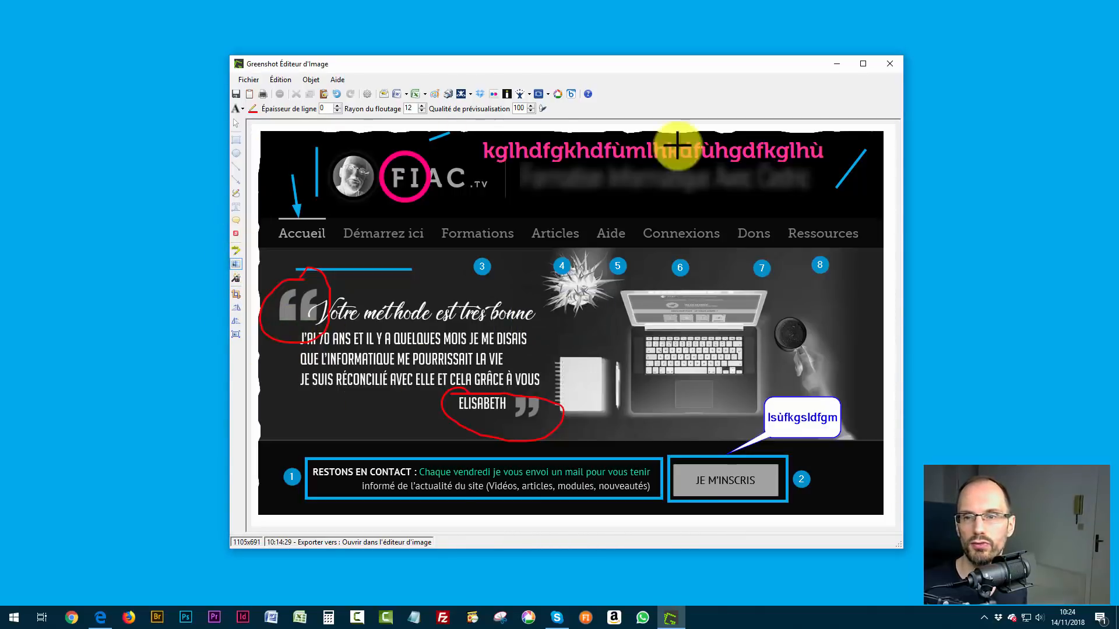
{"action": "left_click", "coordinate": [237, 267]}
{"action": "left_click", "coordinate": [288, 334]}
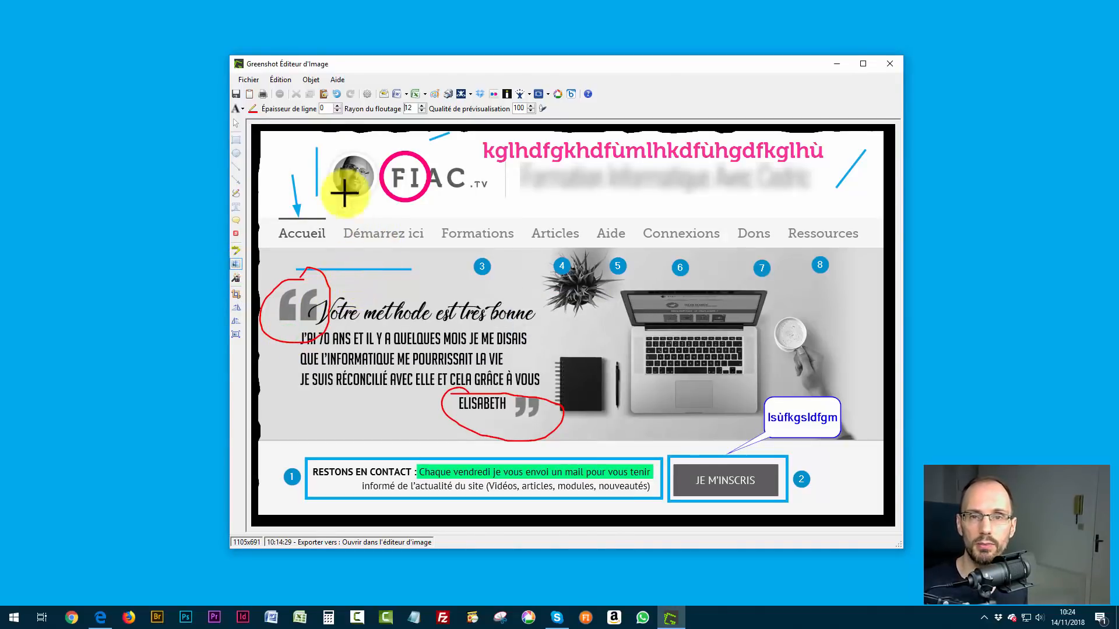
Step: Undo the colour inversions, grayscale, torn edges, drop shadow and border, keeping the blur on the header tagline
{"action": "left_click", "coordinate": [336, 93]}
{"action": "left_click", "coordinate": [337, 93]}
{"action": "left_click", "coordinate": [336, 93]}
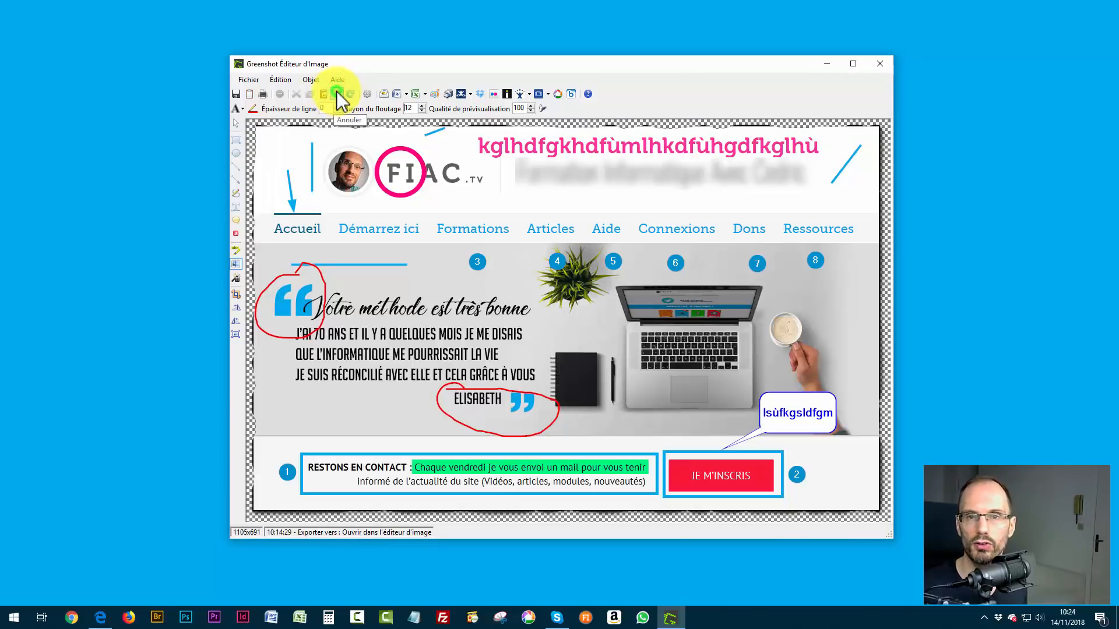
{"action": "left_click", "coordinate": [336, 93]}
{"action": "left_click", "coordinate": [337, 94]}
{"action": "left_click", "coordinate": [336, 93]}
{"action": "left_click", "coordinate": [336, 93]}
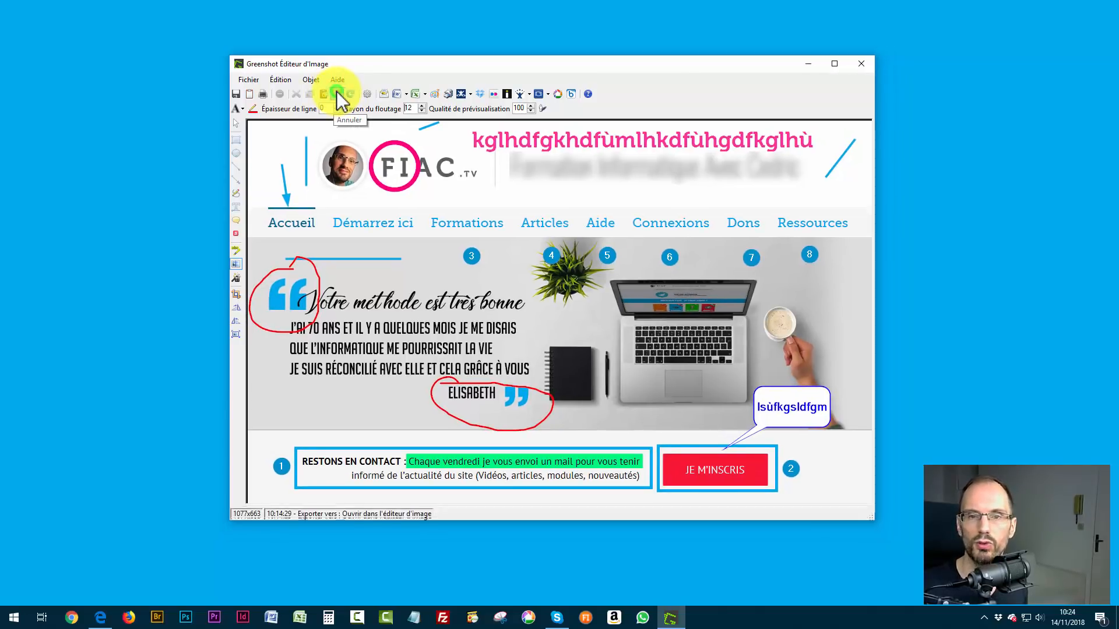
{"action": "left_click", "coordinate": [336, 93]}
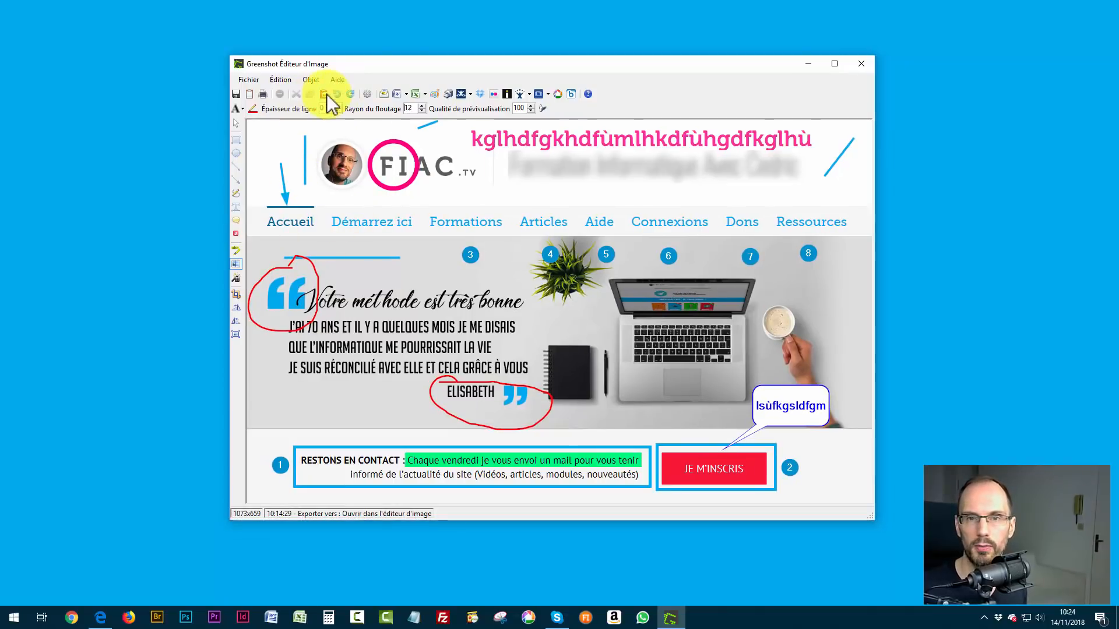
{"action": "left_click", "coordinate": [338, 91]}
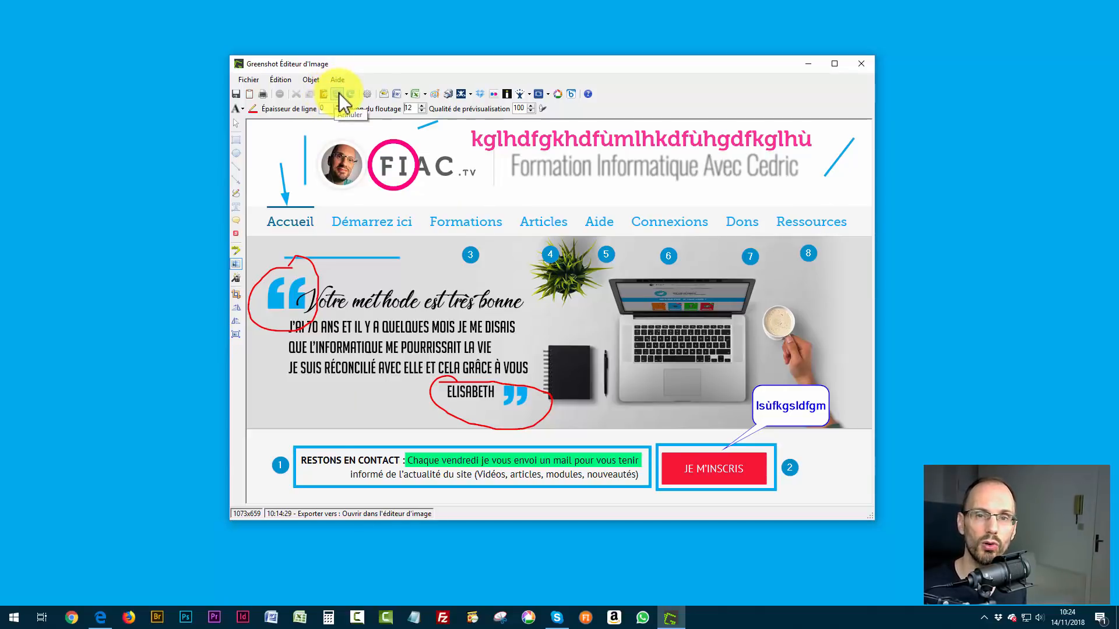
{"action": "left_click", "coordinate": [351, 94]}
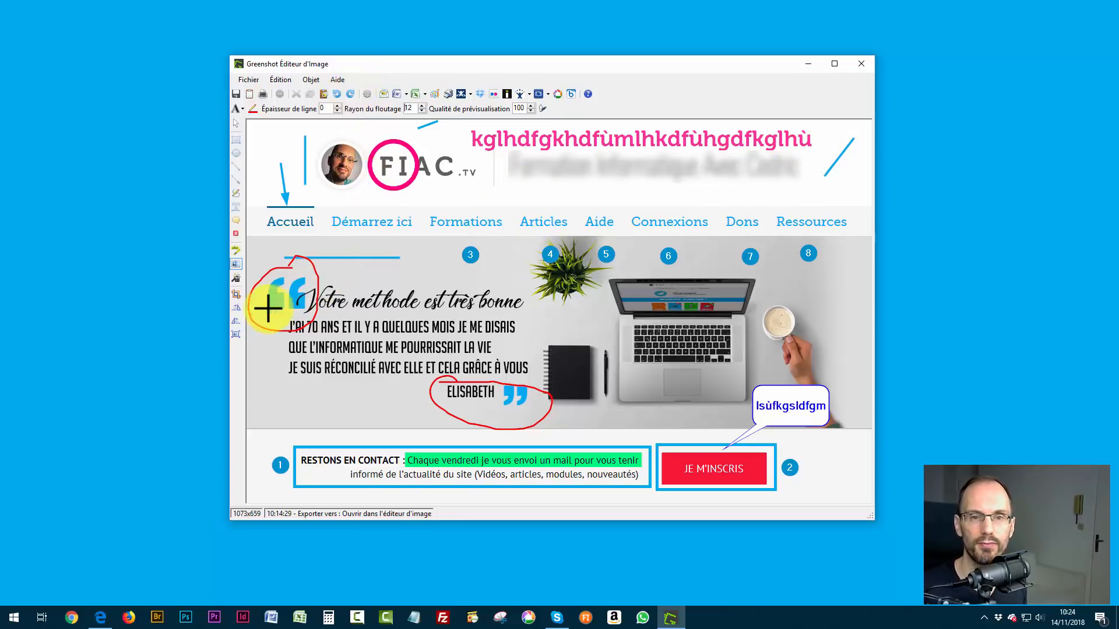
Step: Crop the image to a region of about 608 × 521 px around the logo and quotation, and undo the crop
{"action": "left_click", "coordinate": [235, 295]}
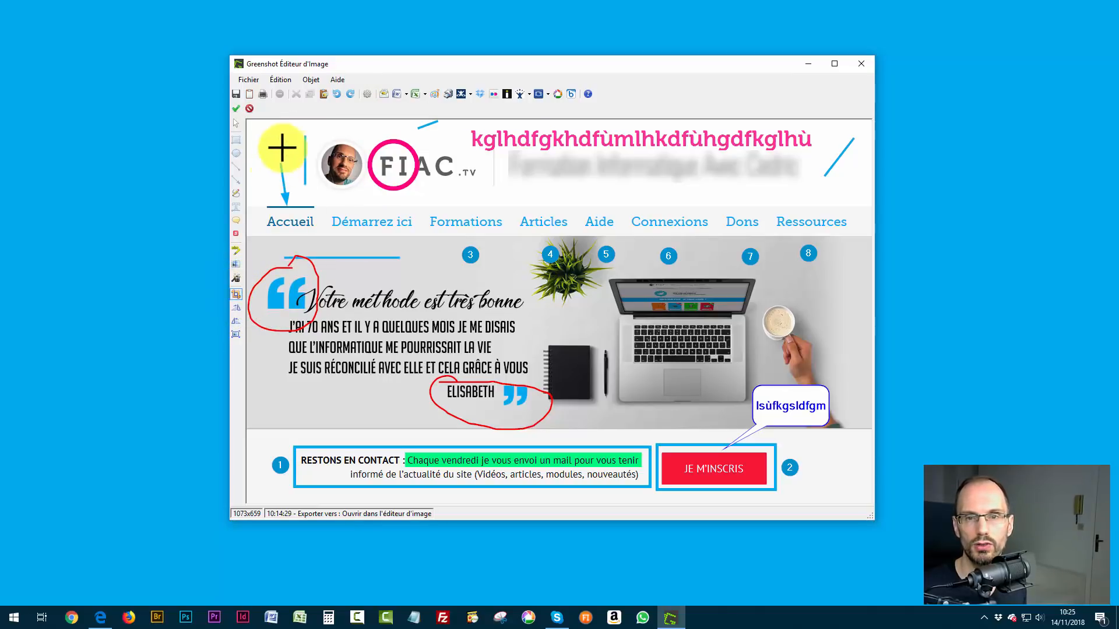
{"action": "left_click_drag", "start_coordinate": [261, 124], "coordinate": [616, 428]}
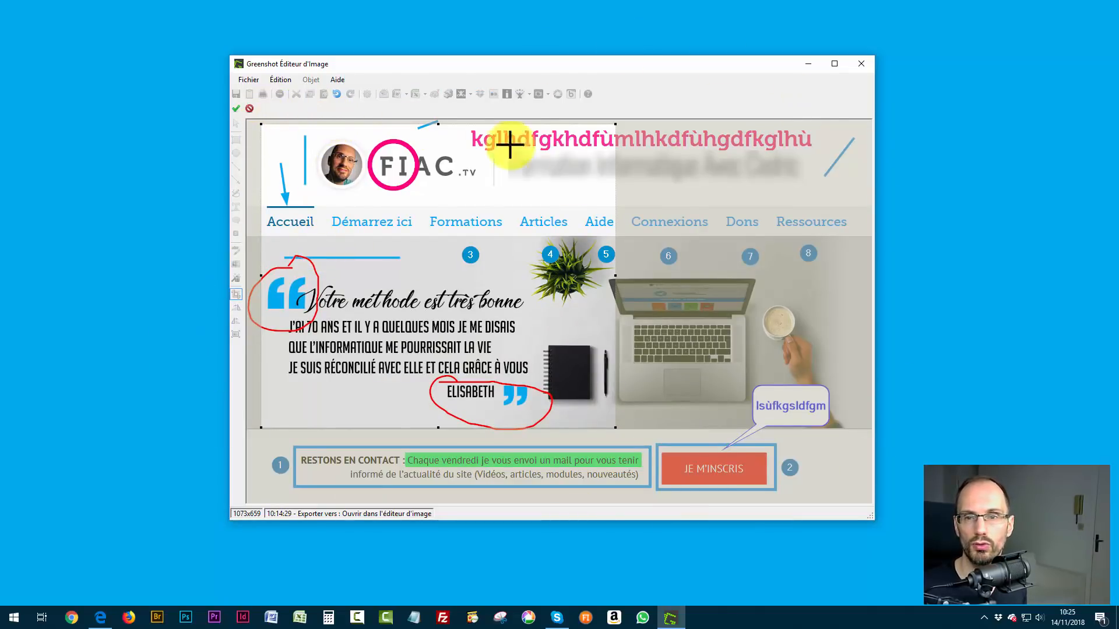
{"action": "left_click", "coordinate": [236, 108]}
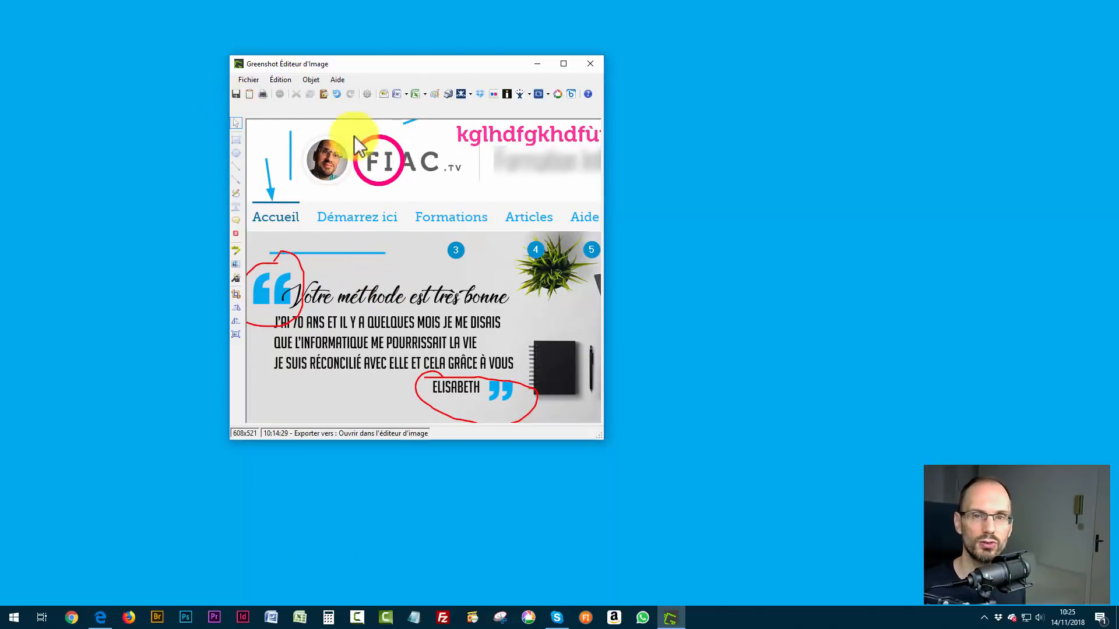
{"action": "left_click", "coordinate": [337, 94]}
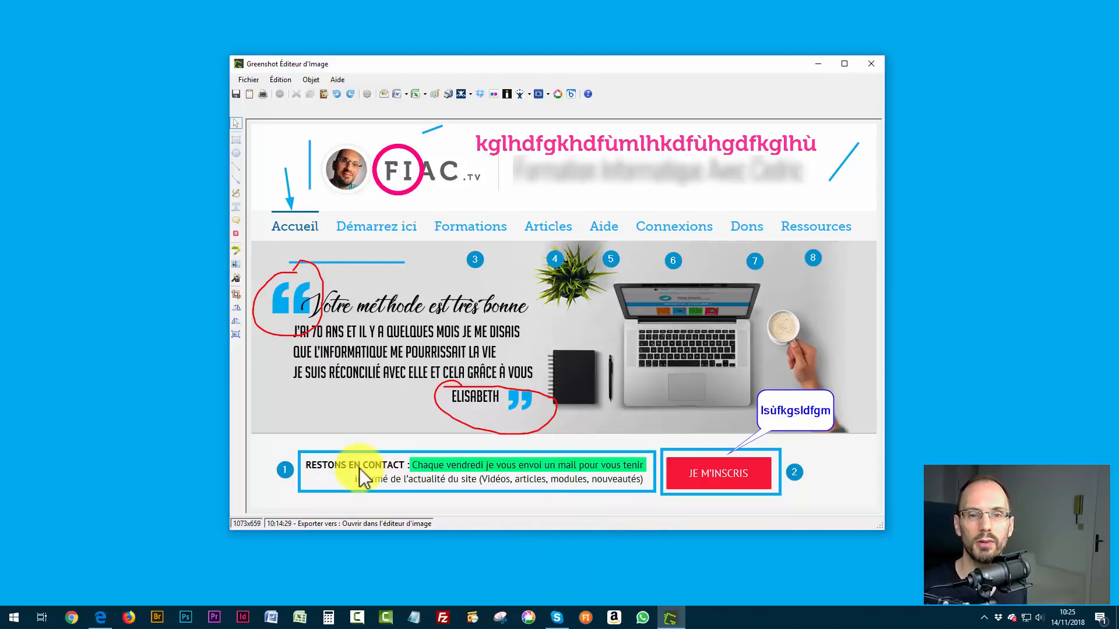
Step: Rotate the image clockwise through a full turn in four quarter-turn steps
{"action": "left_click", "coordinate": [236, 311]}
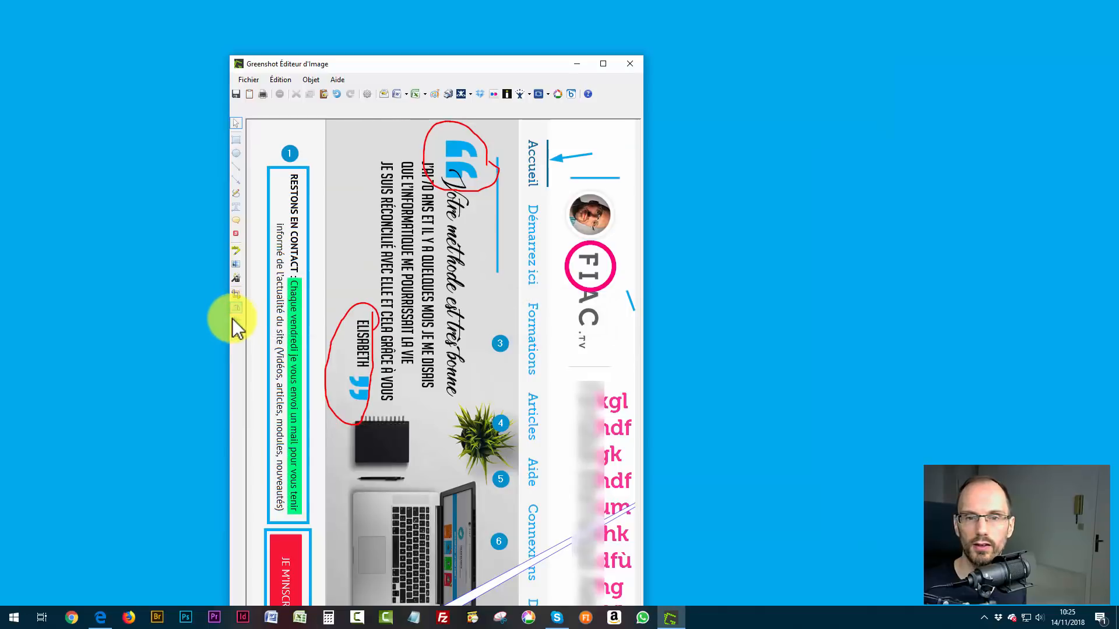
{"action": "left_click", "coordinate": [237, 309]}
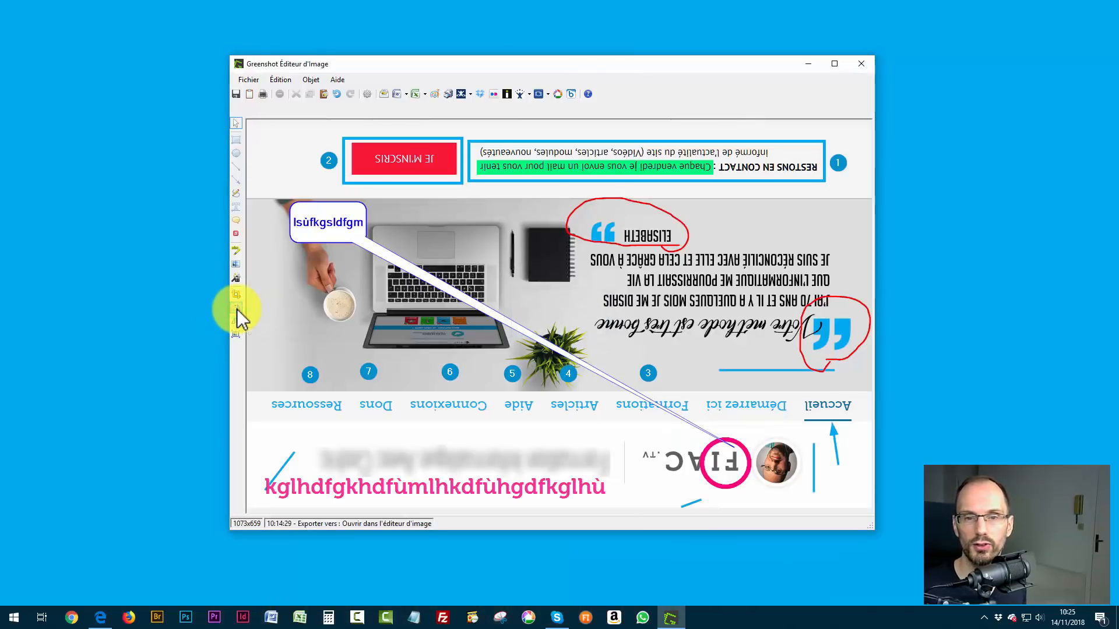
{"action": "left_click", "coordinate": [237, 309]}
{"action": "left_click", "coordinate": [236, 309]}
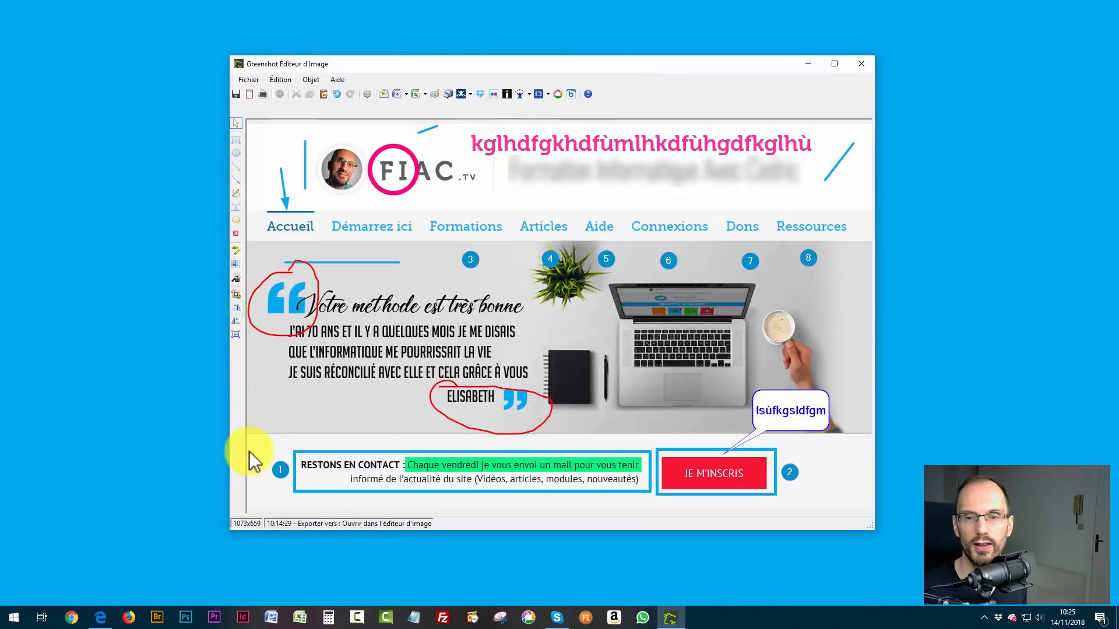
Step: Rotate the image counterclockwise through a full turn in four quarter-turn steps
{"action": "left_click", "coordinate": [236, 322]}
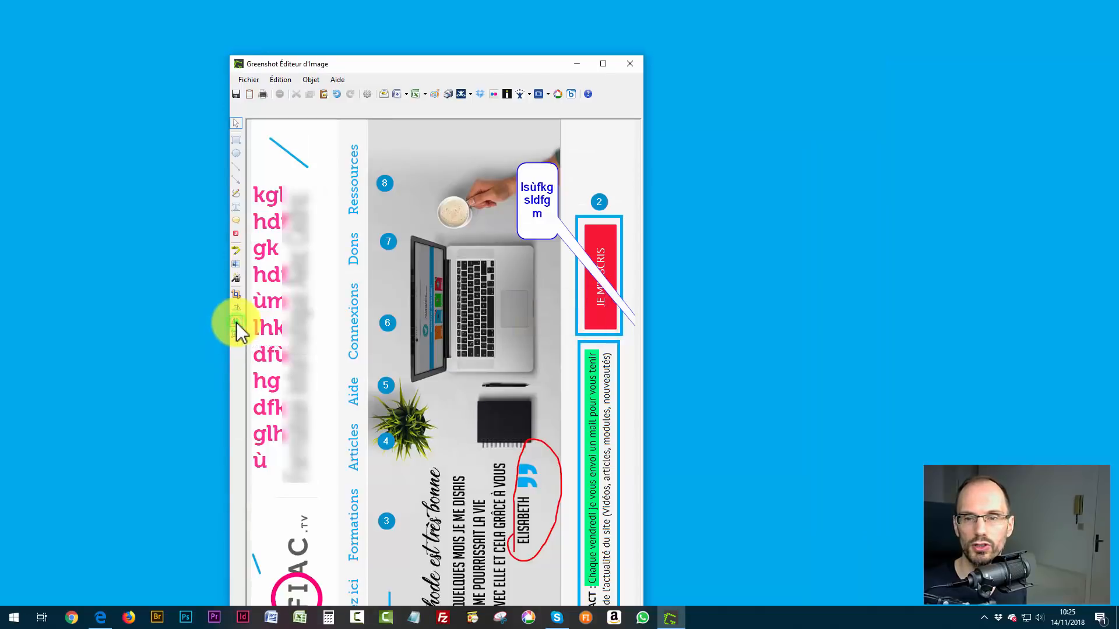
{"action": "left_click", "coordinate": [236, 322]}
{"action": "left_click", "coordinate": [236, 323]}
{"action": "left_click", "coordinate": [236, 323]}
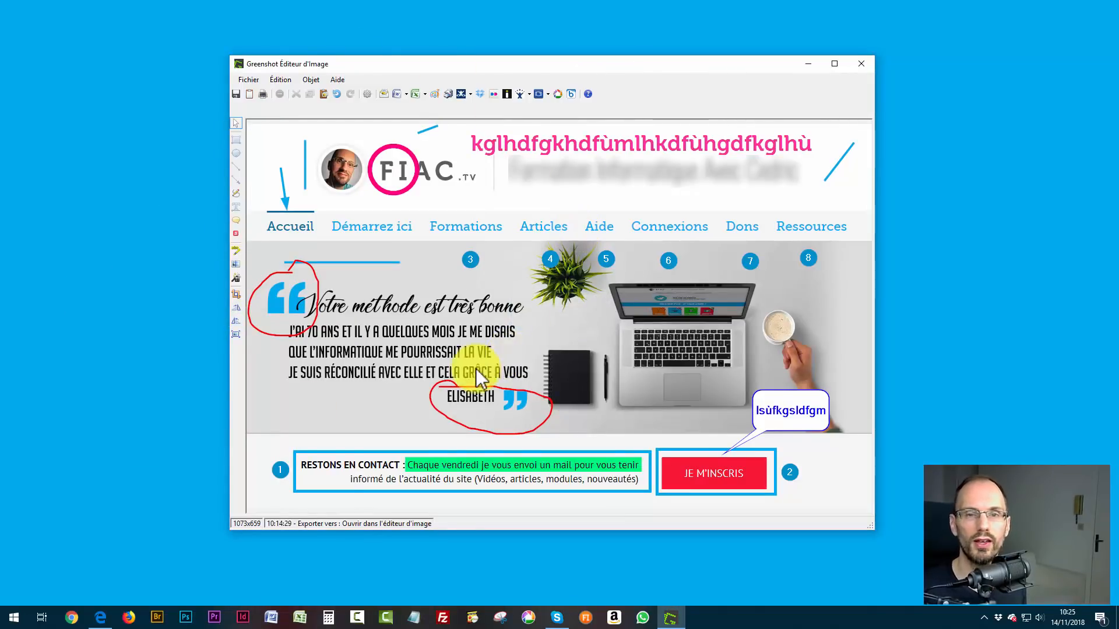
Step: Resize the image to a width of 690 pixels with the aspect ratio maintained
{"action": "left_click", "coordinate": [236, 336]}
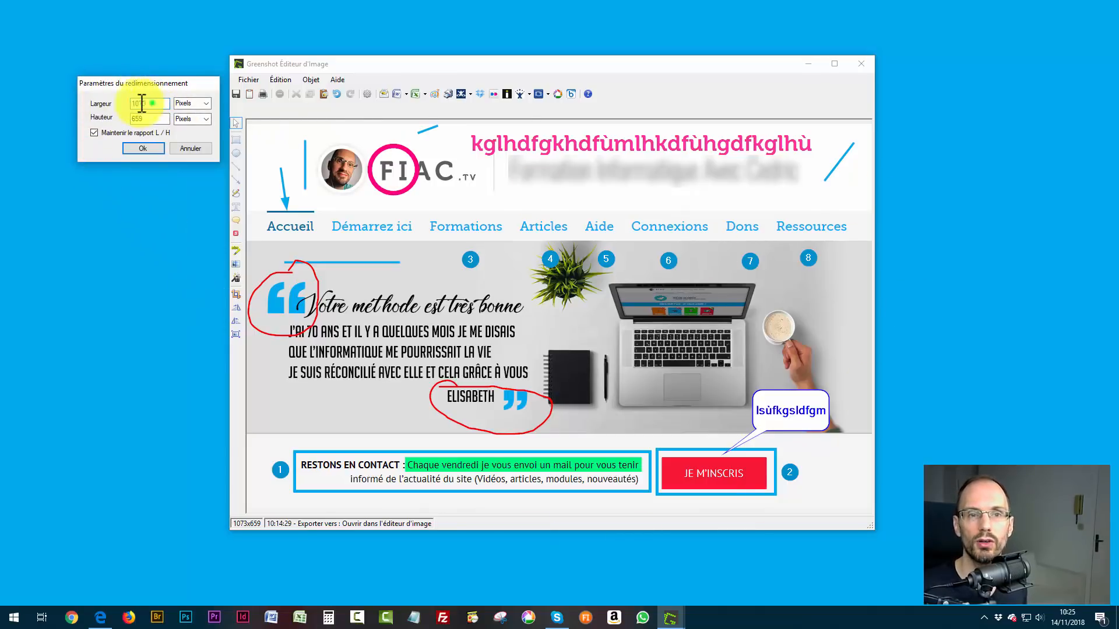
{"action": "double_click", "coordinate": [141, 104]}
{"action": "type", "text": "690"}
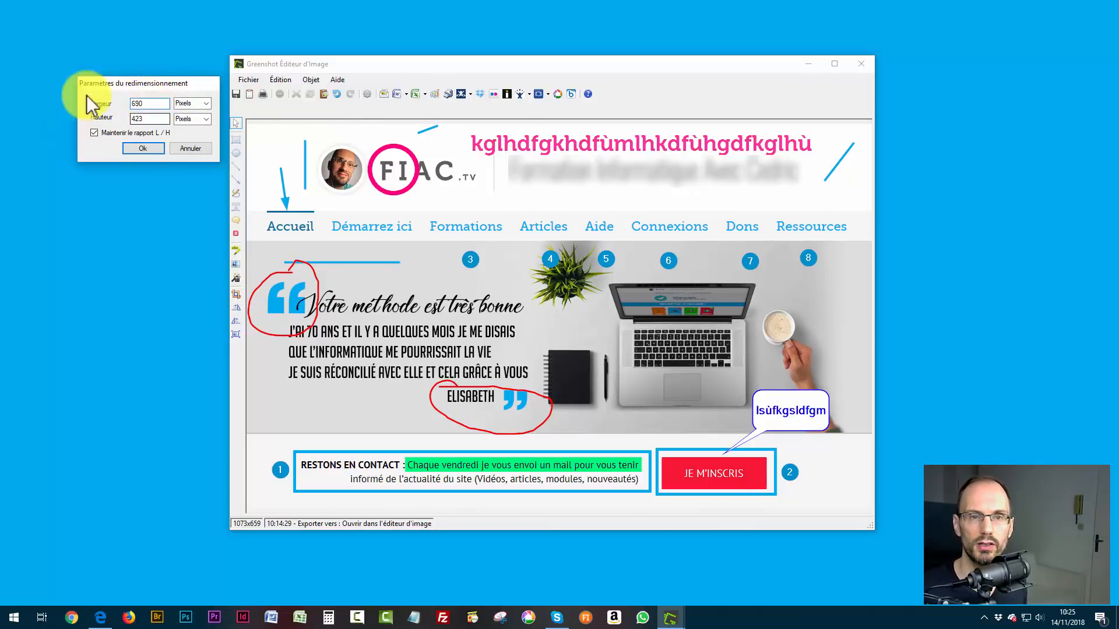
{"action": "left_click", "coordinate": [144, 148]}
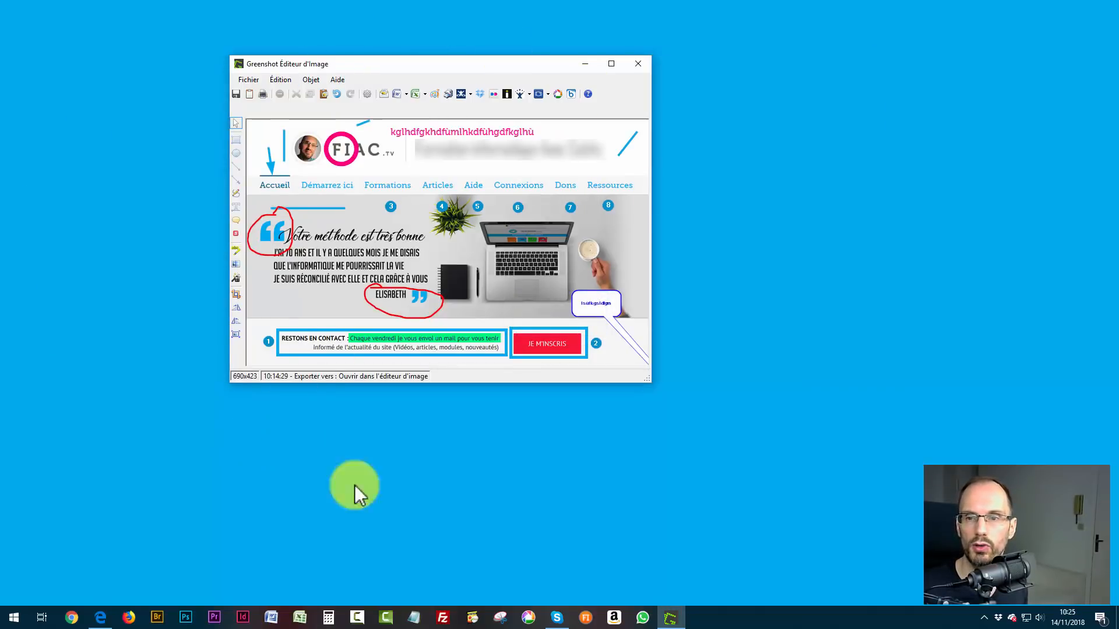
Step: Select the circle, arrow, header text and freehand outline in turn to check whether the annotations can still be edited individually
{"action": "left_click_drag", "start_coordinate": [387, 63], "coordinate": [419, 104]}
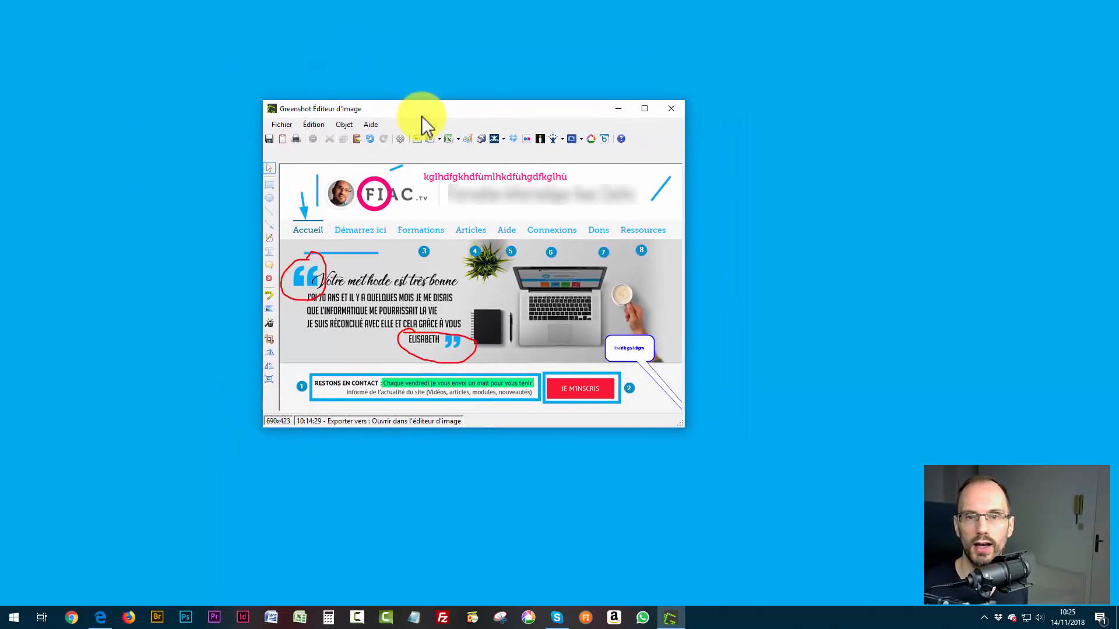
{"action": "left_click", "coordinate": [268, 168]}
{"action": "left_click", "coordinate": [372, 206]}
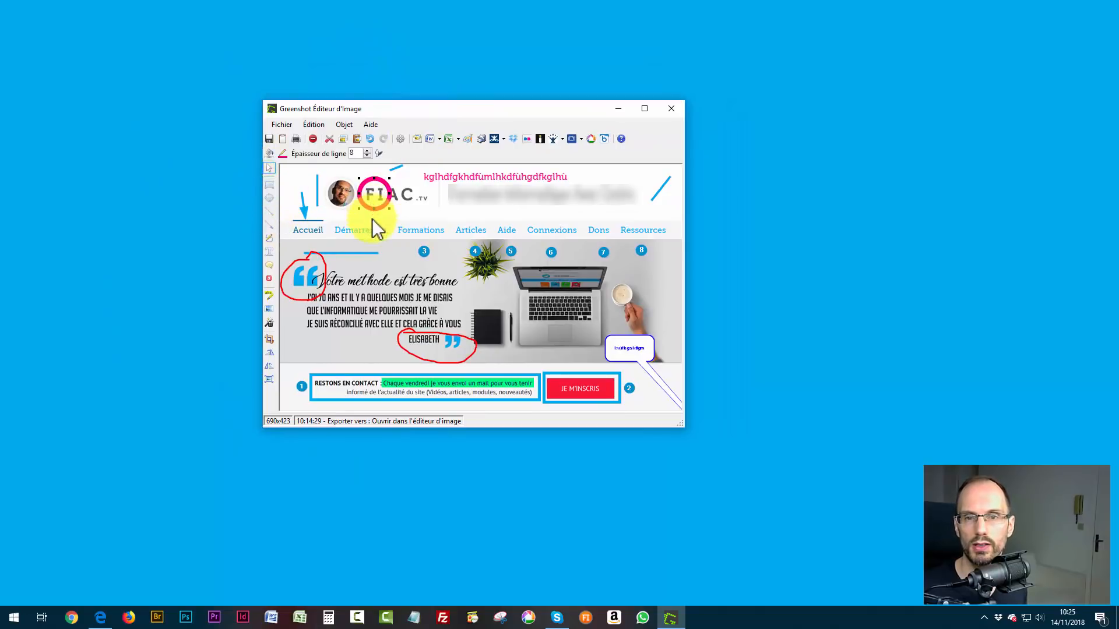
{"action": "left_click", "coordinate": [317, 194]}
{"action": "left_click", "coordinate": [304, 211]}
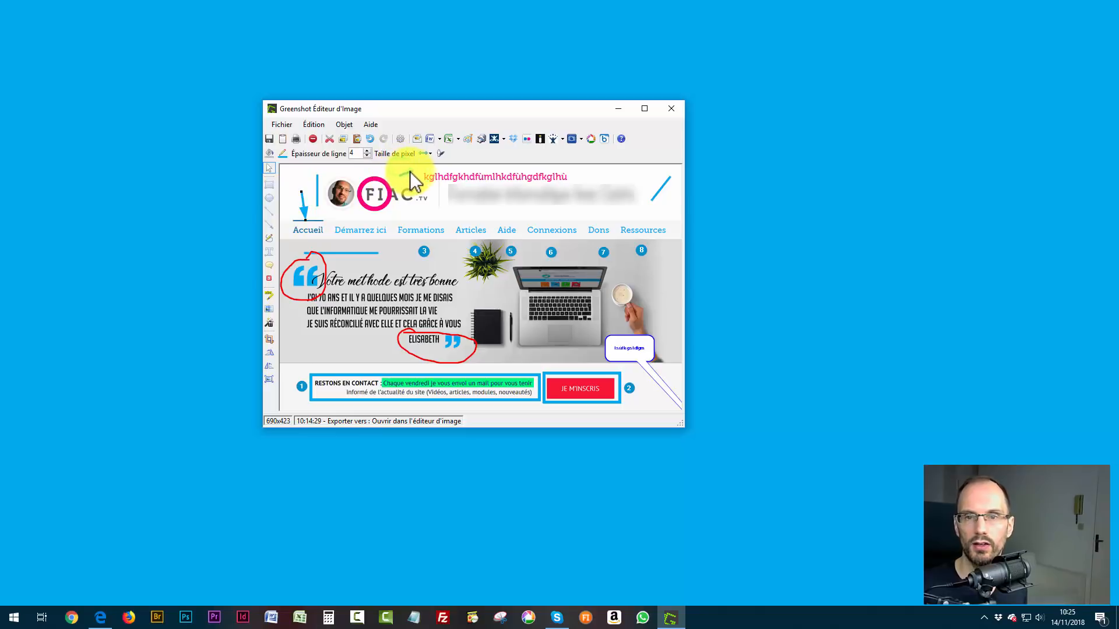
{"action": "left_click", "coordinate": [658, 187]}
{"action": "left_click", "coordinate": [661, 188]}
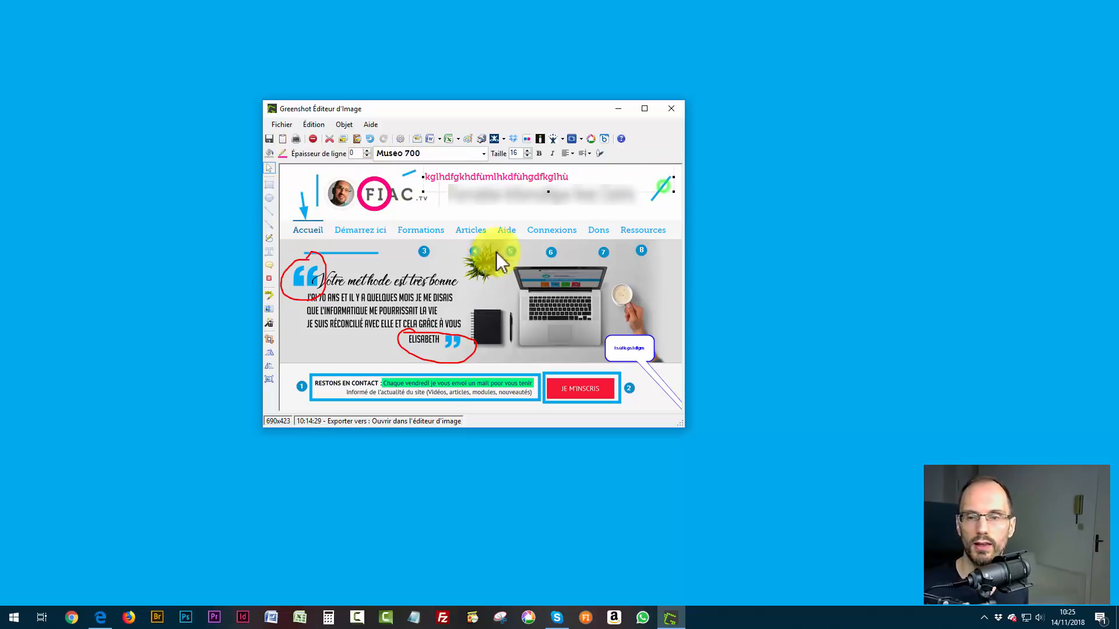
{"action": "left_click", "coordinate": [443, 362]}
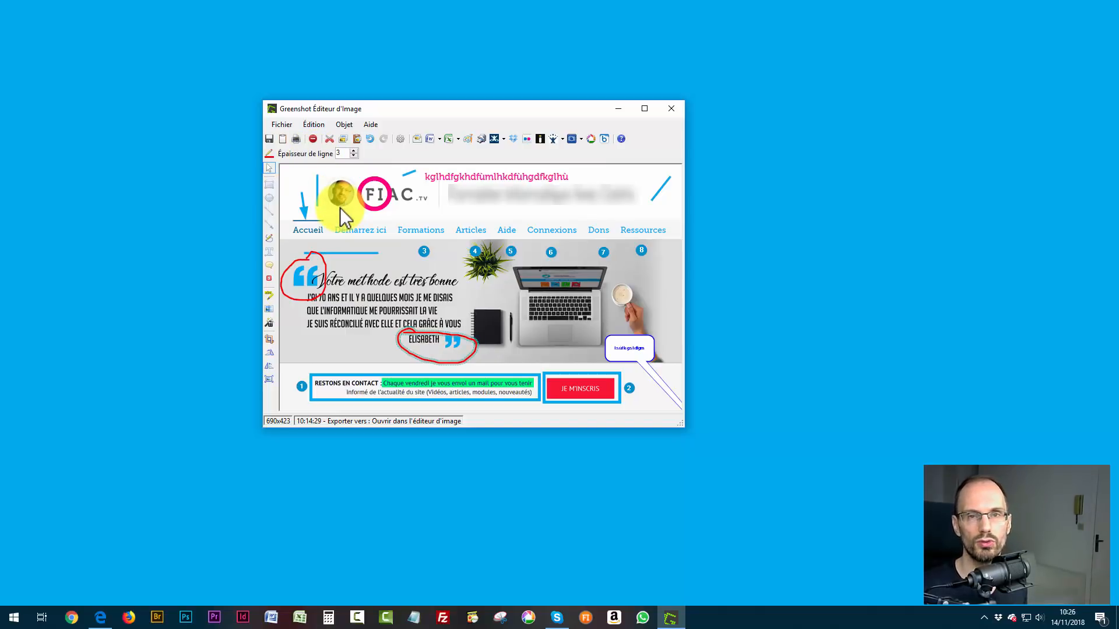
Step: Resize the image to a width of 1090 pixels with the aspect ratio maintained, and review the resize settings without further changes
{"action": "left_click", "coordinate": [269, 380]}
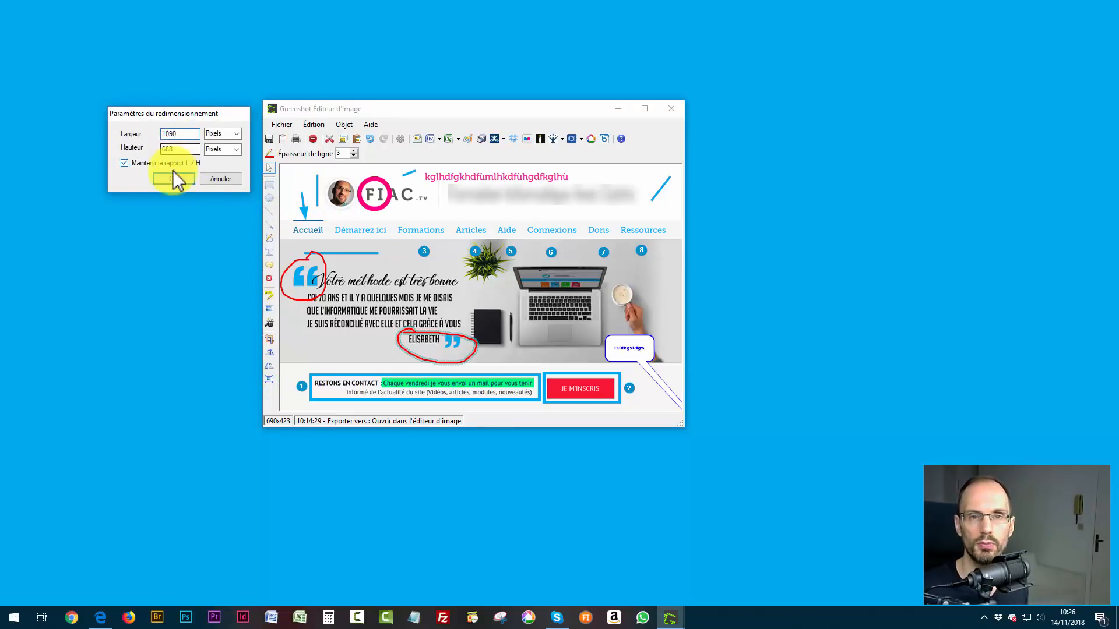
{"action": "left_click", "coordinate": [171, 176]}
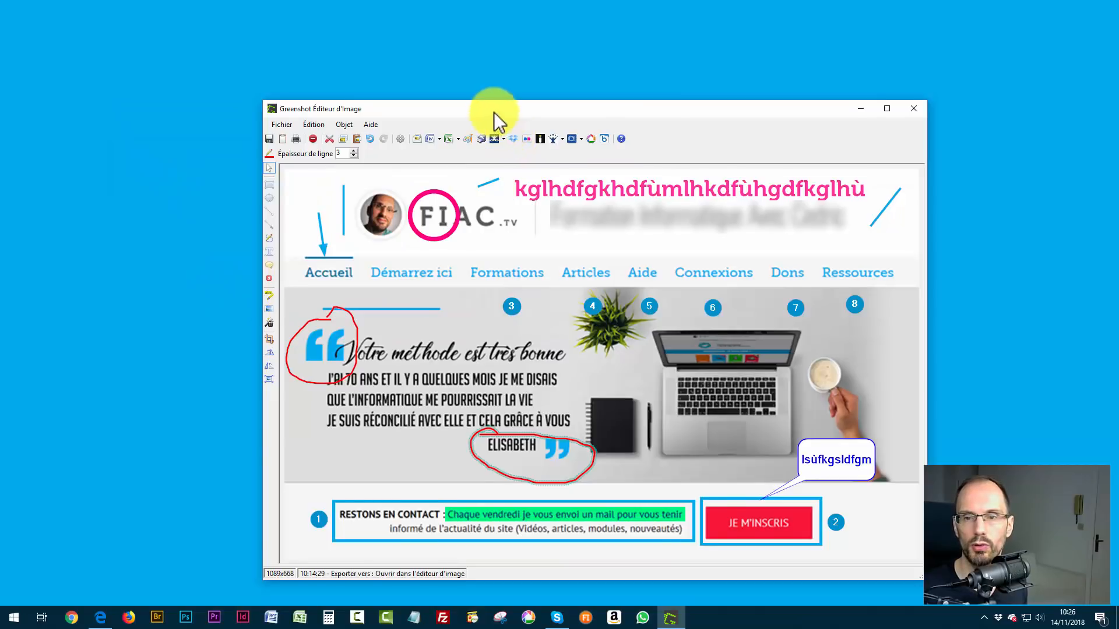
{"action": "left_click_drag", "start_coordinate": [494, 112], "coordinate": [396, 27]}
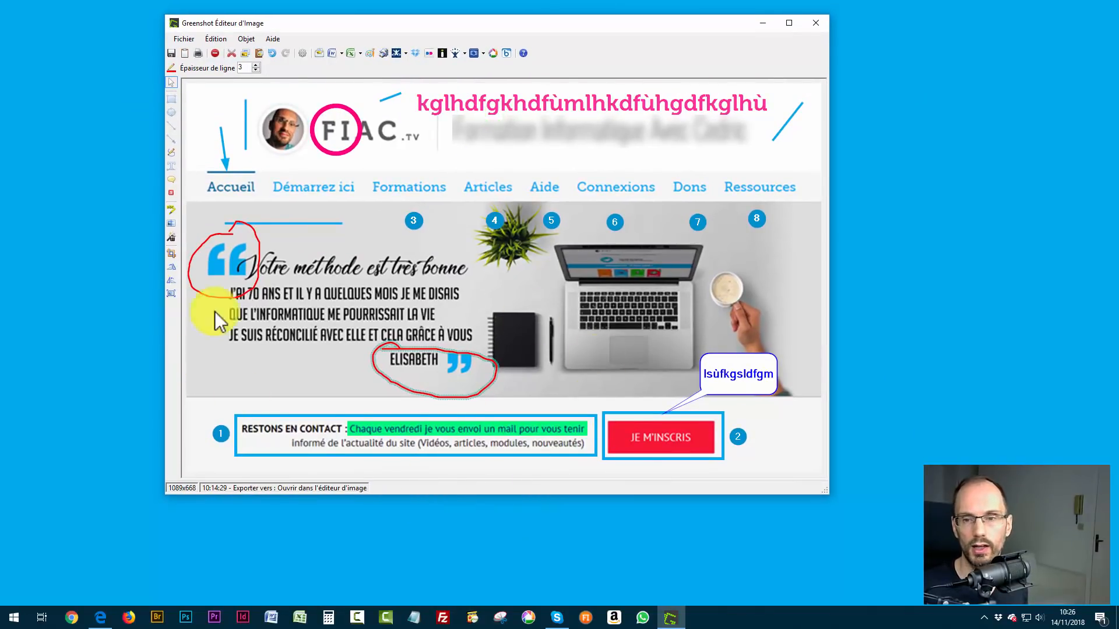
{"action": "left_click", "coordinate": [173, 290]}
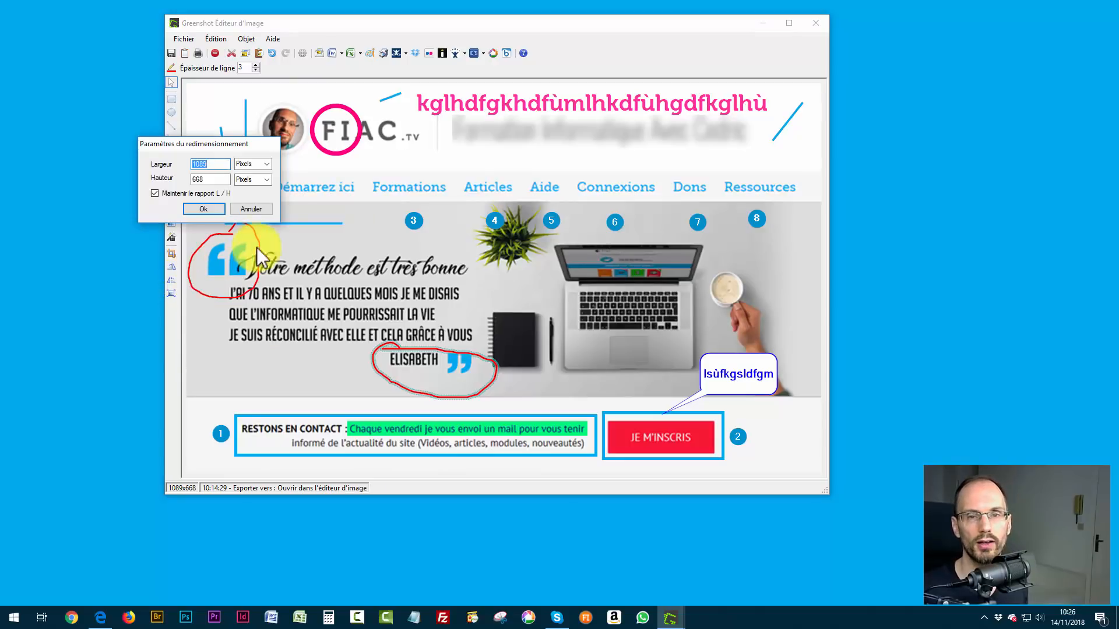
{"action": "left_click", "coordinate": [263, 209]}
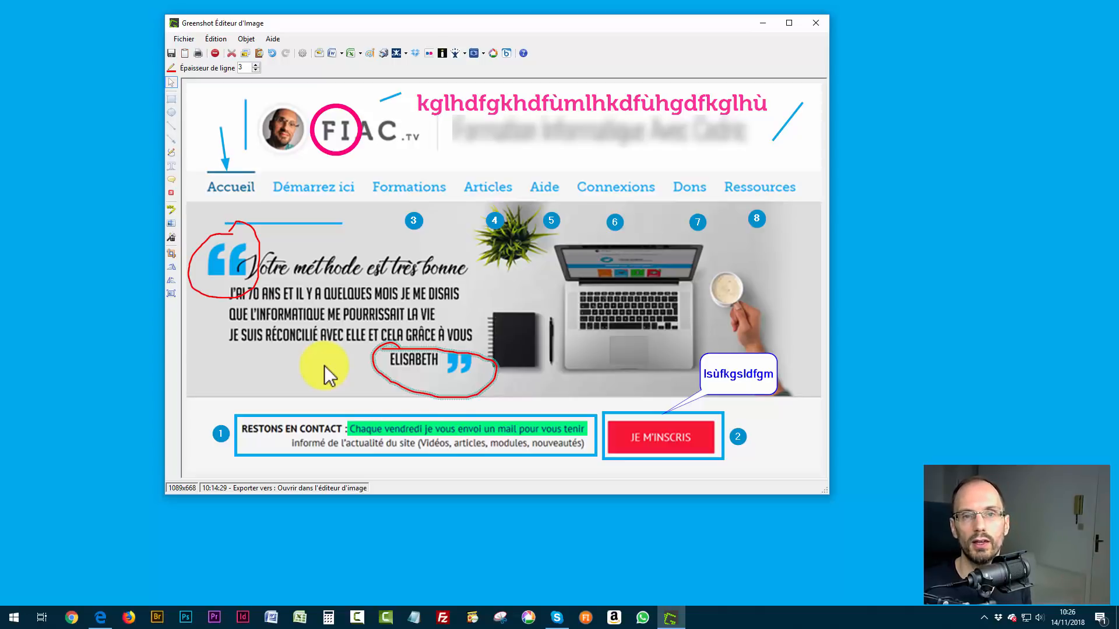
Step: Switch to the Edge browser and look through the article on PC screen capture techniques, including its annotated Paint screenshot
{"action": "left_click", "coordinate": [100, 617]}
{"action": "scroll", "coordinate": [217, 271], "scroll_direction": "down", "scroll_amount": 6}
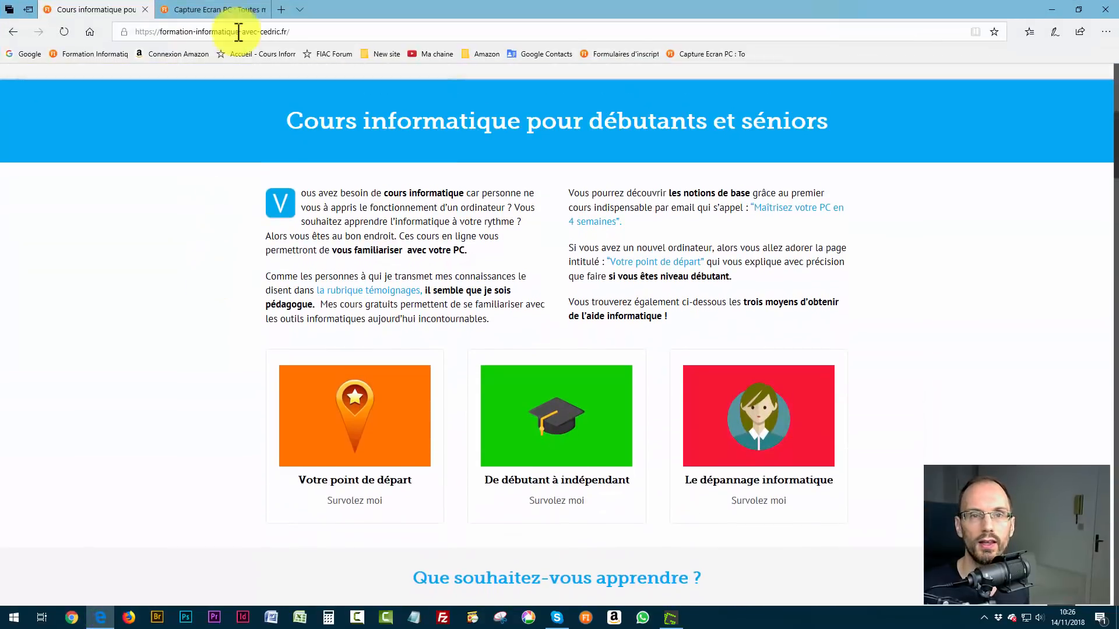
{"action": "left_click", "coordinate": [243, 9]}
{"action": "scroll", "coordinate": [186, 260], "scroll_direction": "down", "scroll_amount": 20}
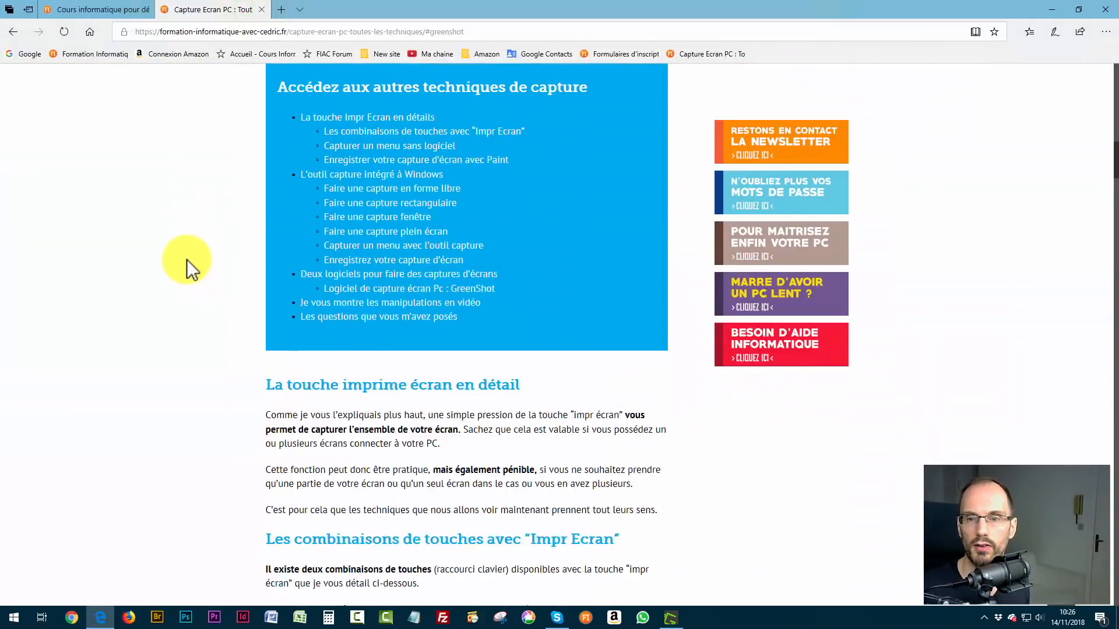
{"action": "scroll", "coordinate": [187, 255], "scroll_direction": "down", "scroll_amount": 9}
{"action": "scroll", "coordinate": [209, 268], "scroll_direction": "up", "scroll_amount": 5}
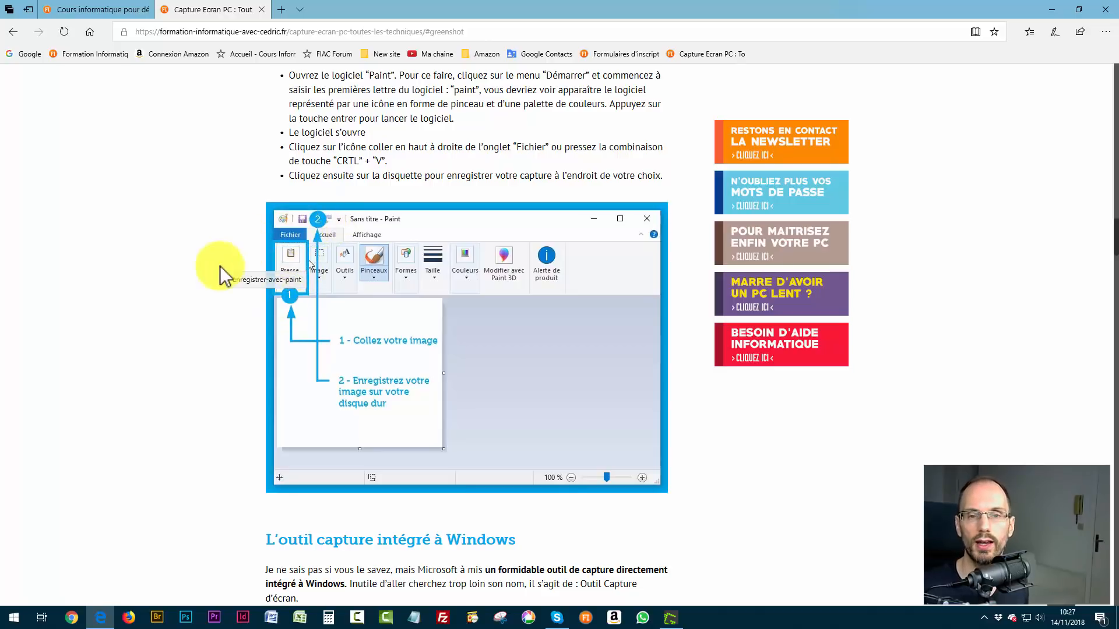
Step: Skim the rest of the article back to its beginning, minimize the browser, and close the annotated website capture in the image editor
{"action": "scroll", "coordinate": [220, 268], "scroll_direction": "down", "scroll_amount": 15}
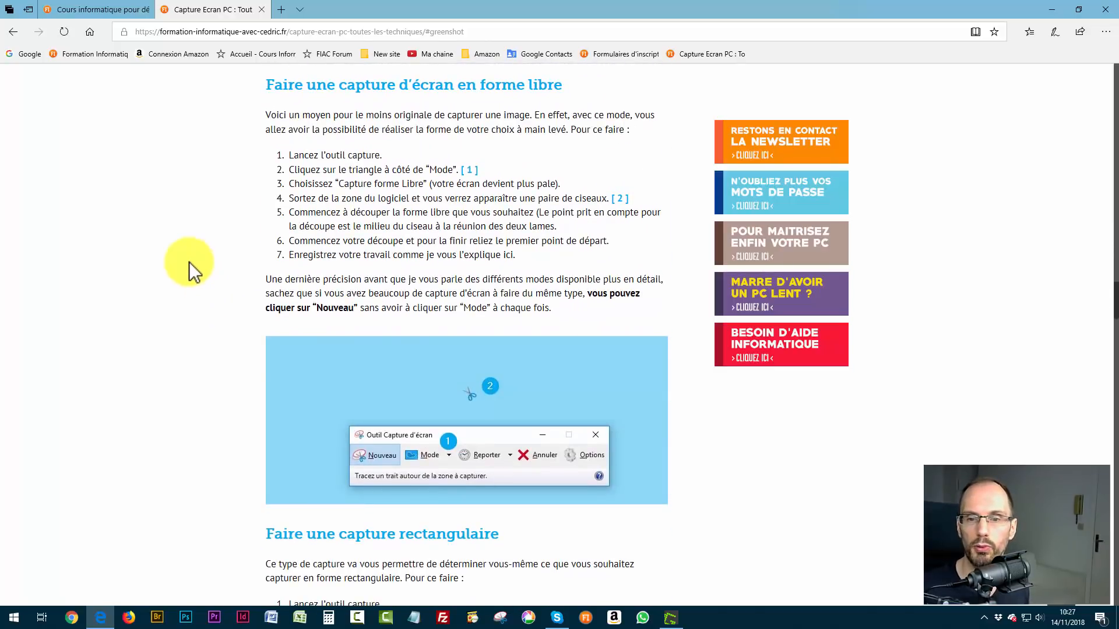
{"action": "scroll", "coordinate": [182, 250], "scroll_direction": "up", "scroll_amount": 15}
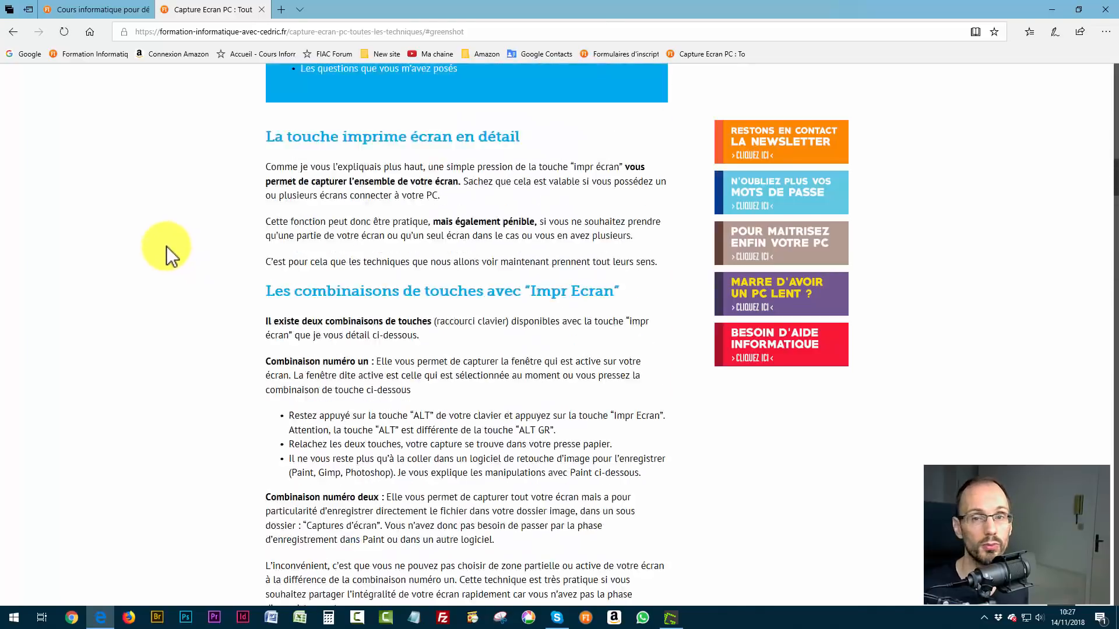
{"action": "scroll", "coordinate": [169, 247], "scroll_direction": "up", "scroll_amount": 10}
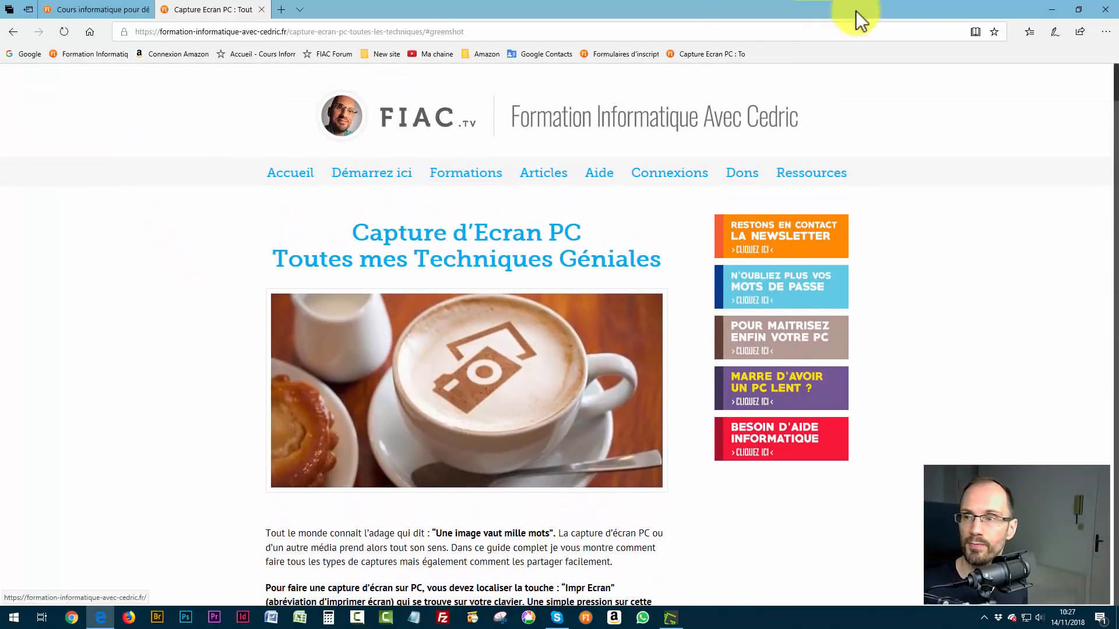
{"action": "left_click", "coordinate": [1054, 10]}
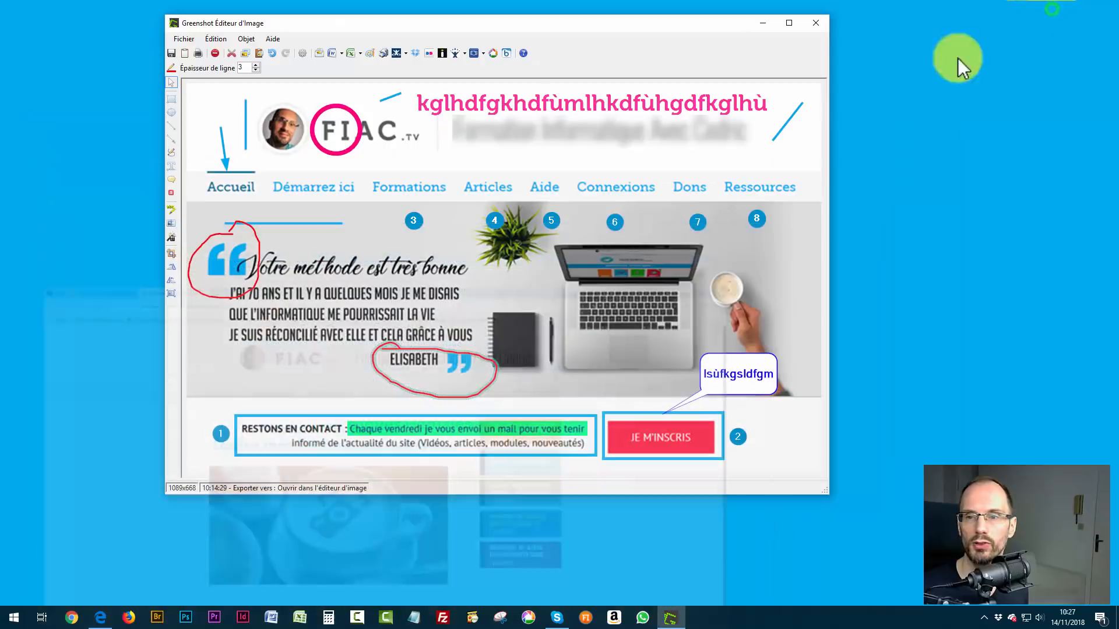
{"action": "left_click", "coordinate": [816, 23]}
{"action": "left_click", "coordinate": [569, 347]}
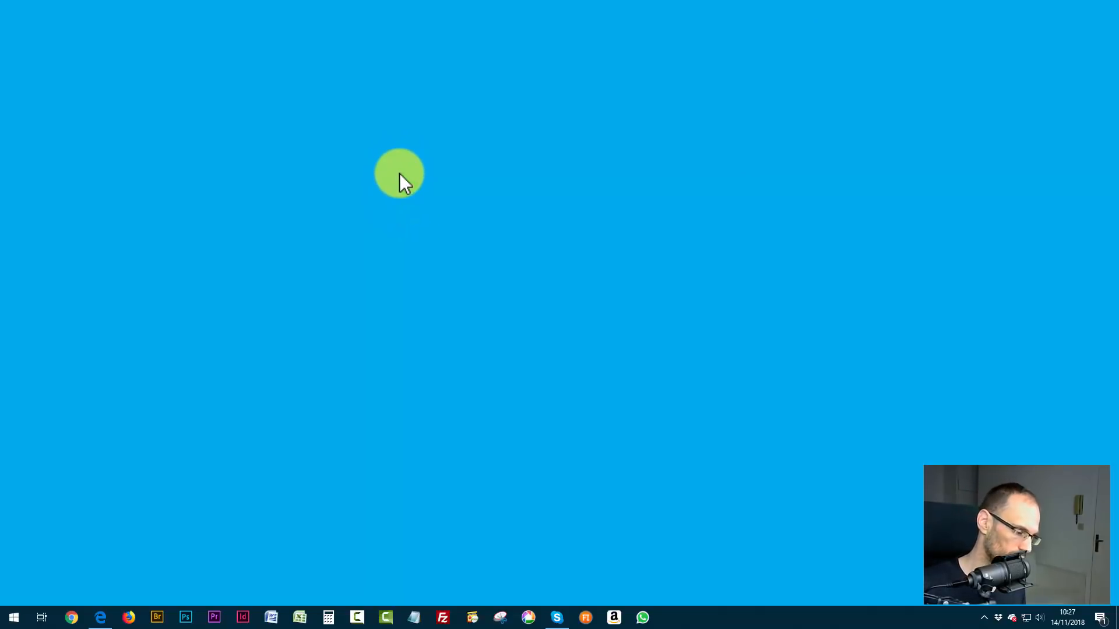
Step: Open a Ce PC window in File Explorer and try a region capture around it, closing the export choices without exporting
{"action": "key", "text": "super+e"}
{"action": "left_click_drag", "start_coordinate": [561, 103], "coordinate": [532, 83]}
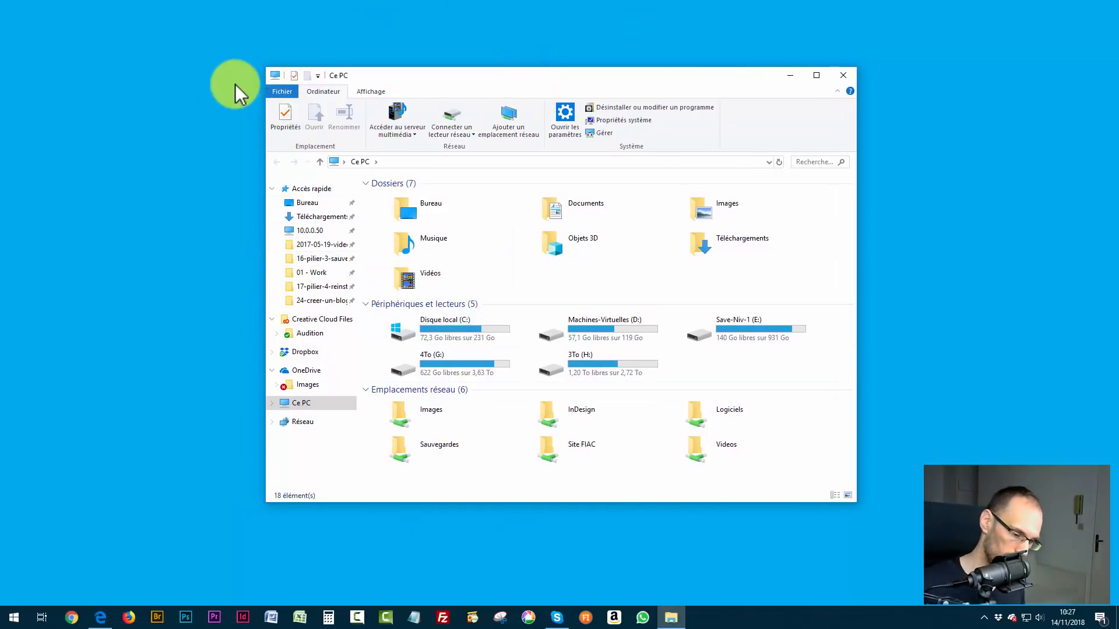
{"action": "key", "text": "Print"}
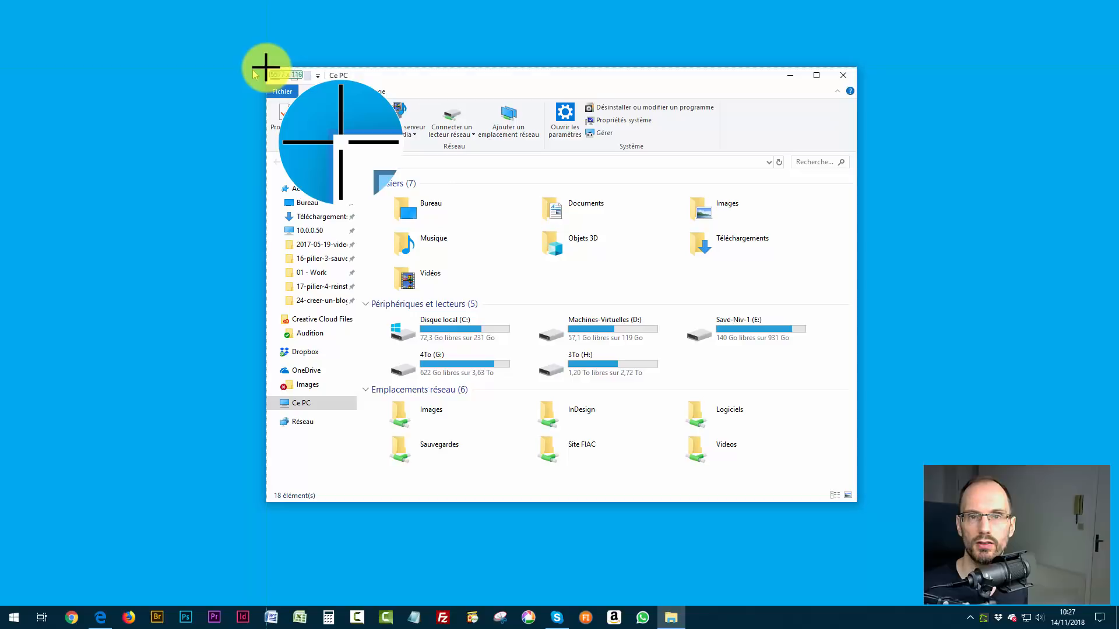
{"action": "left_click_drag", "start_coordinate": [267, 67], "coordinate": [870, 513]}
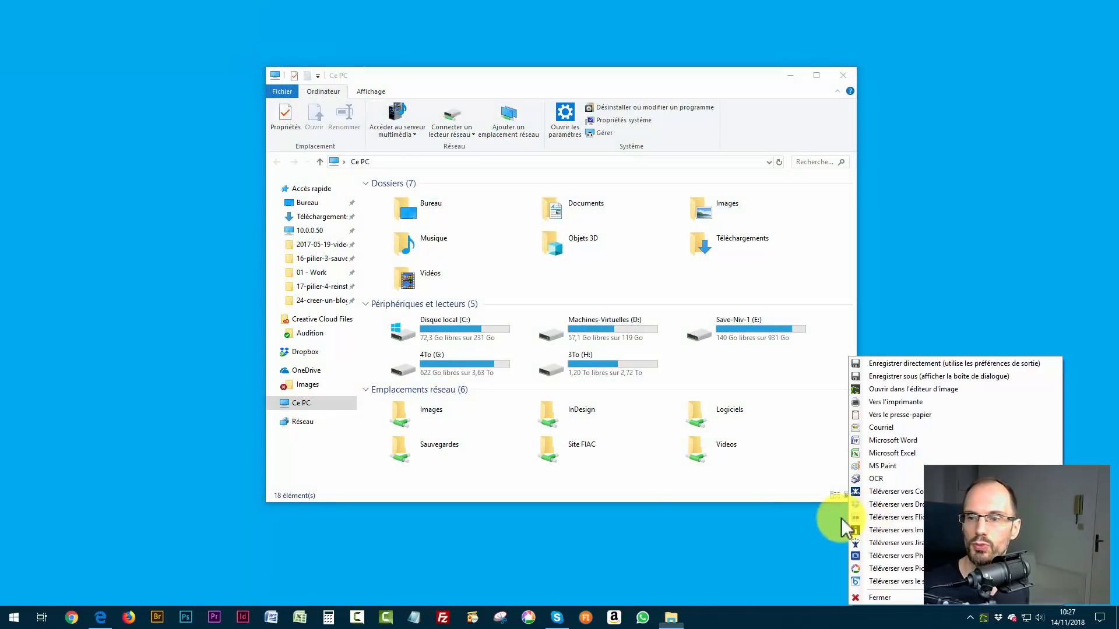
{"action": "left_click", "coordinate": [859, 598]}
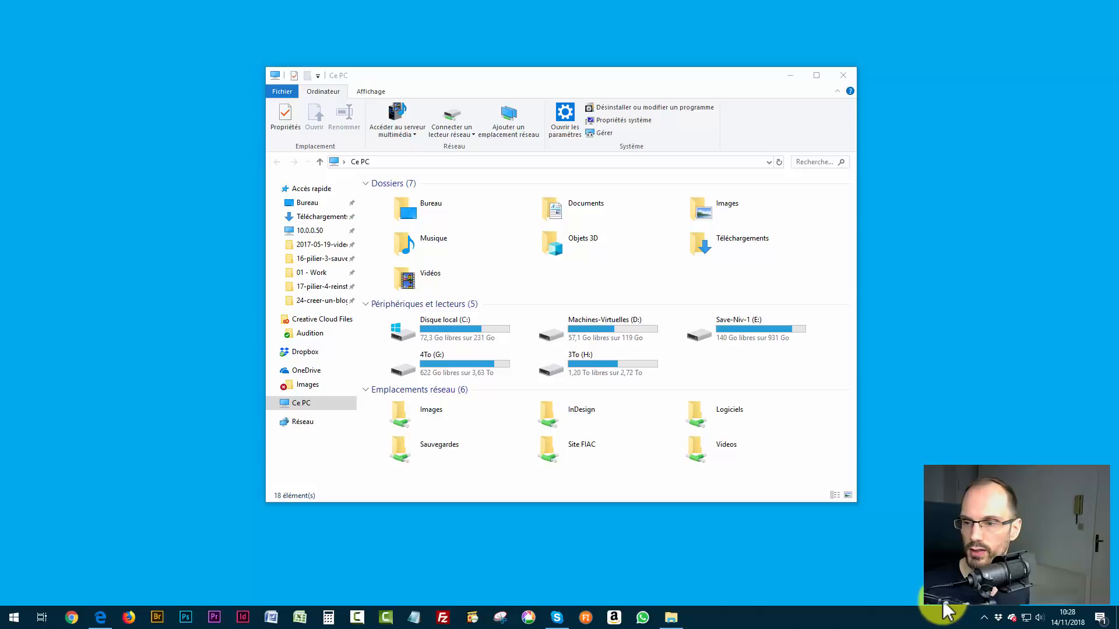
Step: Capture the active Ce PC window with Greenshot and open the capture in the image editor
{"action": "right_click", "coordinate": [956, 595]}
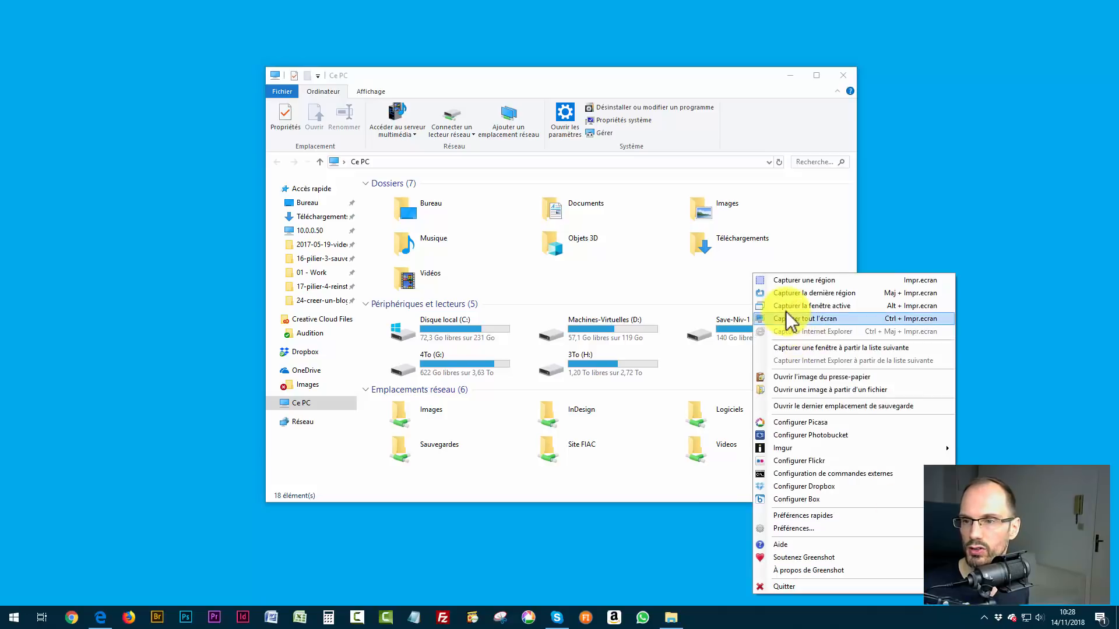
{"action": "mouse_move", "coordinate": [810, 323]}
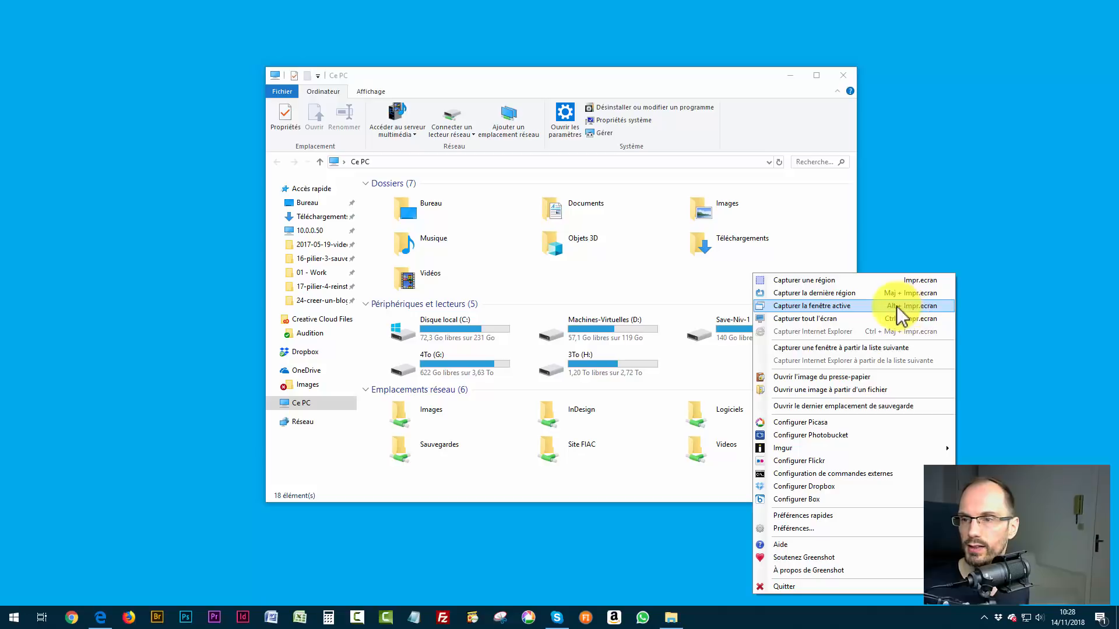
{"action": "left_click_drag", "start_coordinate": [573, 80], "coordinate": [566, 69]}
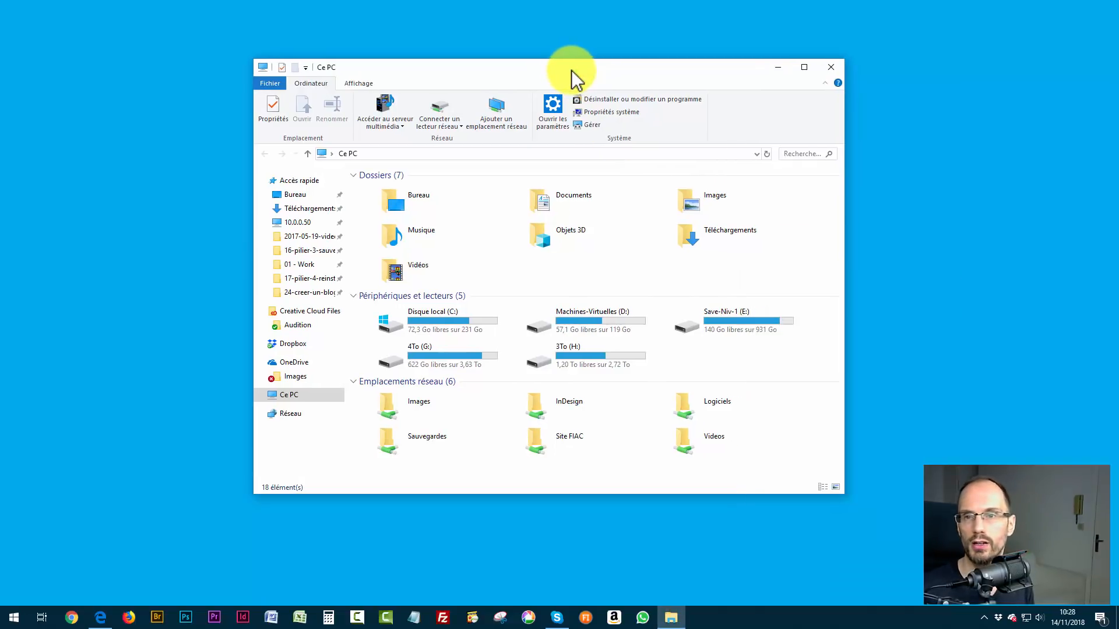
{"action": "key", "text": "alt+Print"}
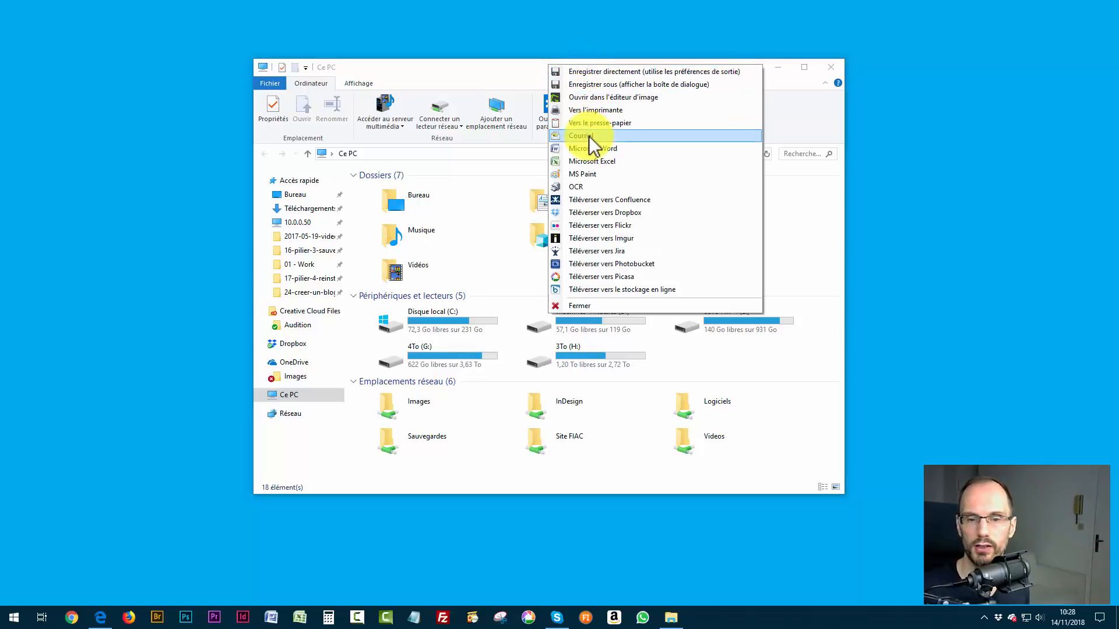
{"action": "left_click", "coordinate": [585, 97]}
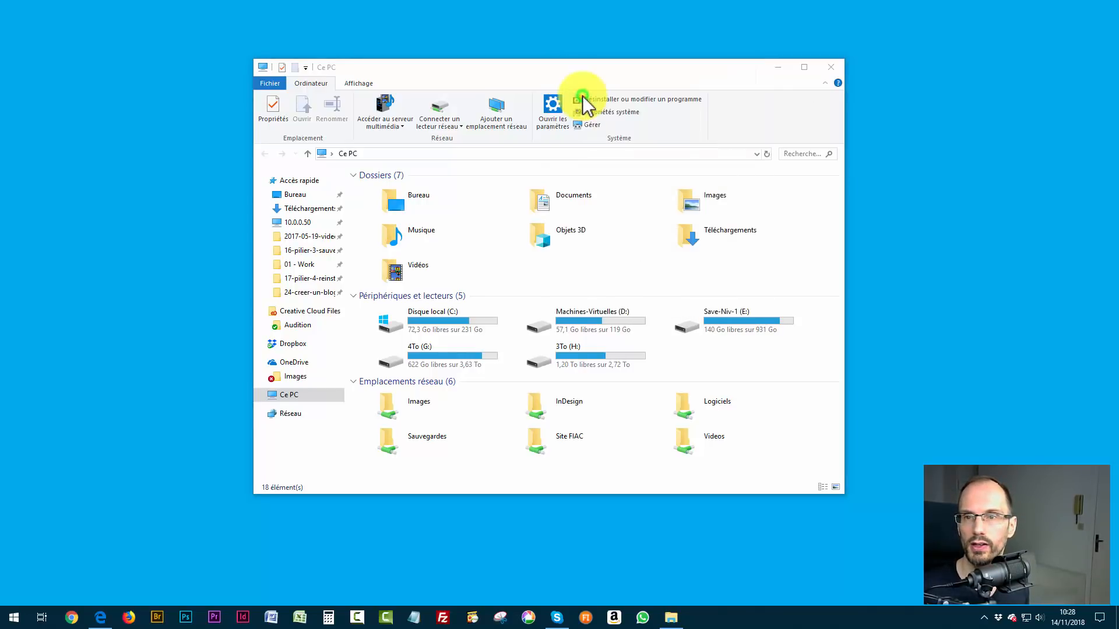
{"action": "left_click_drag", "start_coordinate": [207, 26], "coordinate": [624, 43]}
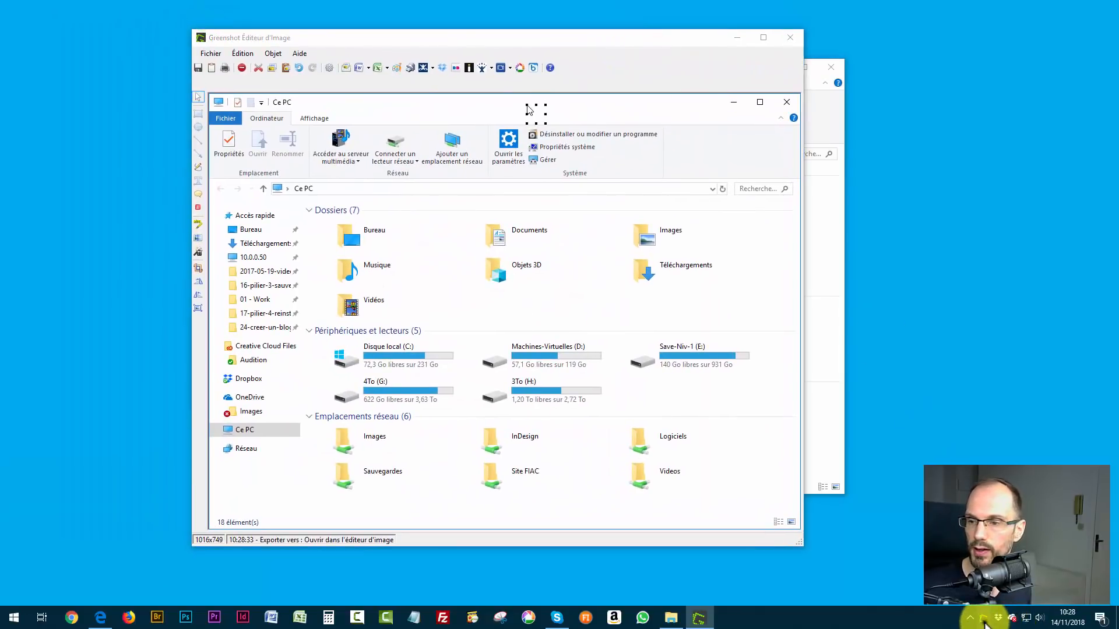
Step: Review Greenshot's capture modes, including active window and the per-screen choices for capturing the whole screen
{"action": "right_click", "coordinate": [985, 619]}
{"action": "left_click", "coordinate": [878, 429]}
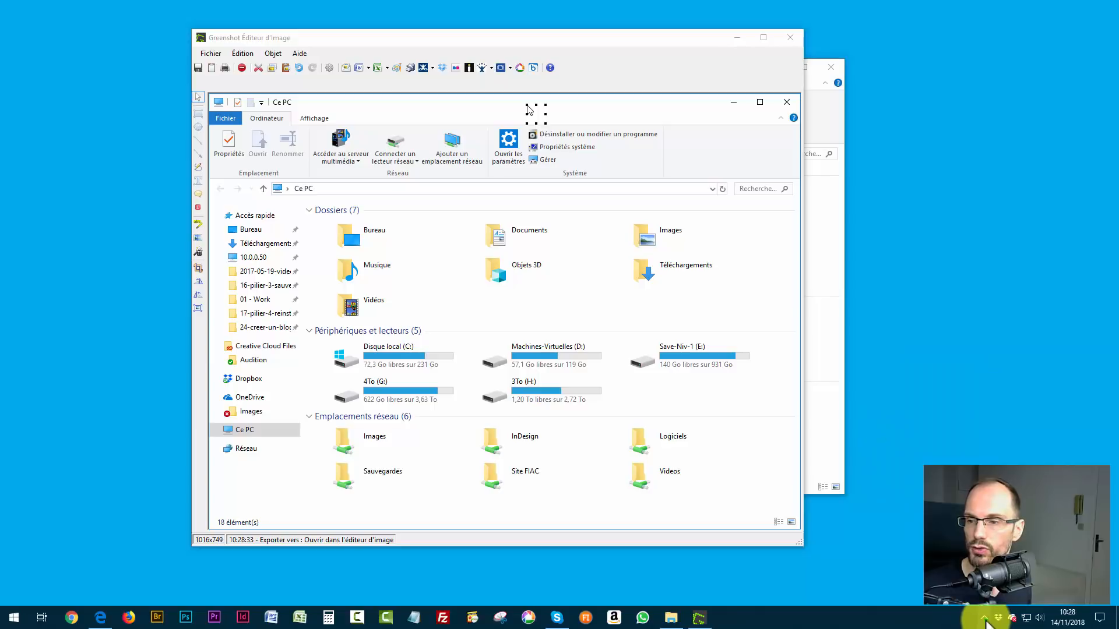
{"action": "right_click", "coordinate": [959, 607]}
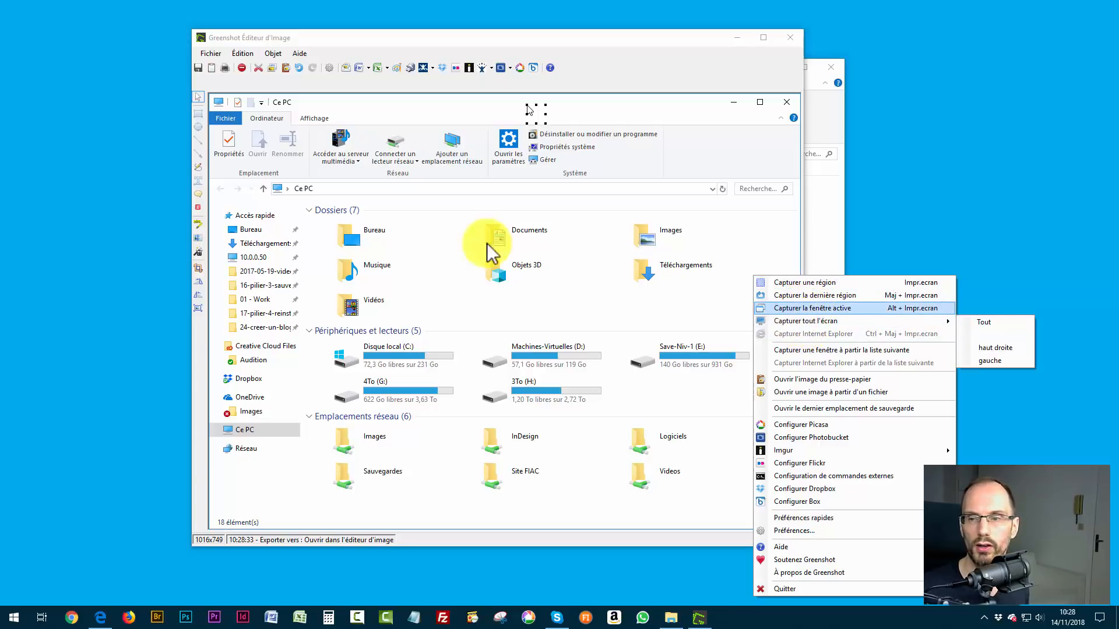
{"action": "left_click", "coordinate": [464, 40]}
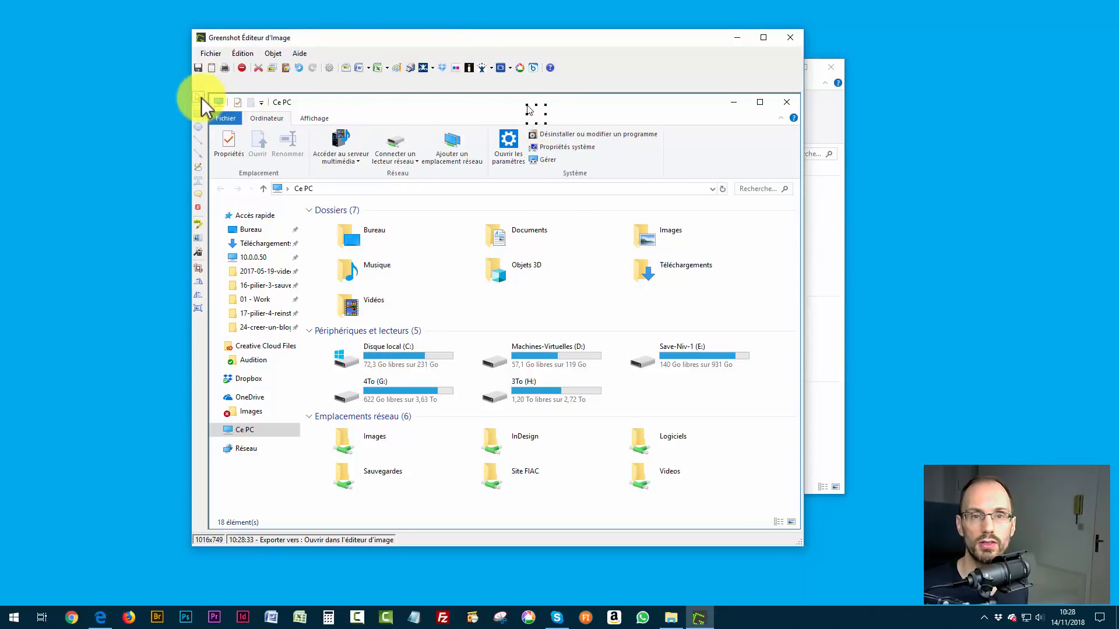
Step: Move the captured mouse pointer below Objets 3D and place number markers 1 to 3 beside the Bureau, Musique and Vidéos folders
{"action": "left_click_drag", "start_coordinate": [533, 113], "coordinate": [535, 299]}
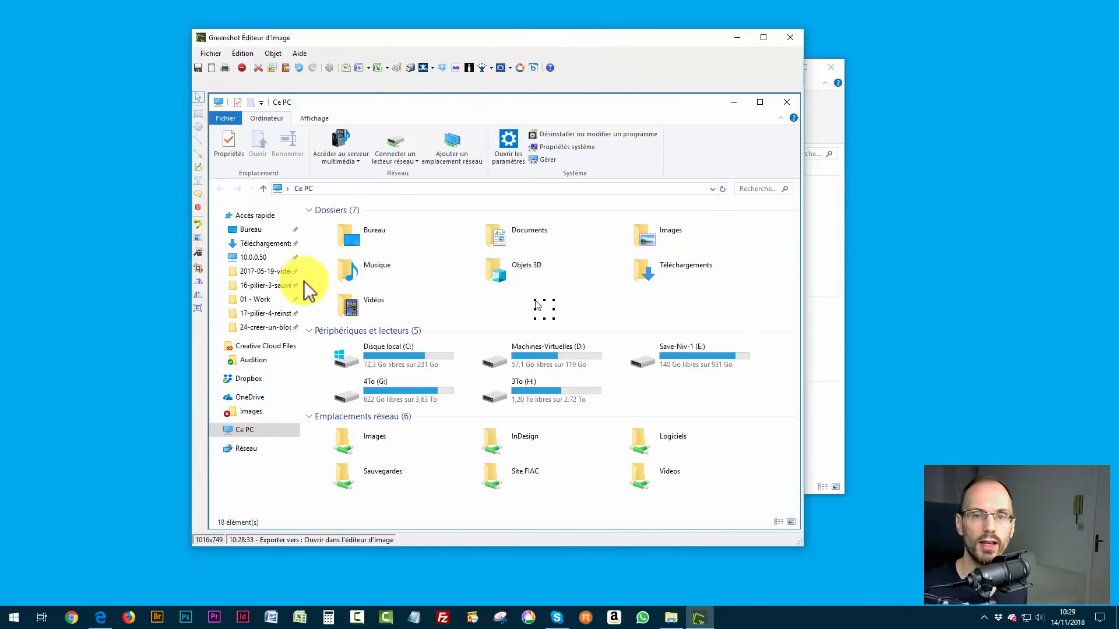
{"action": "left_click", "coordinate": [199, 208]}
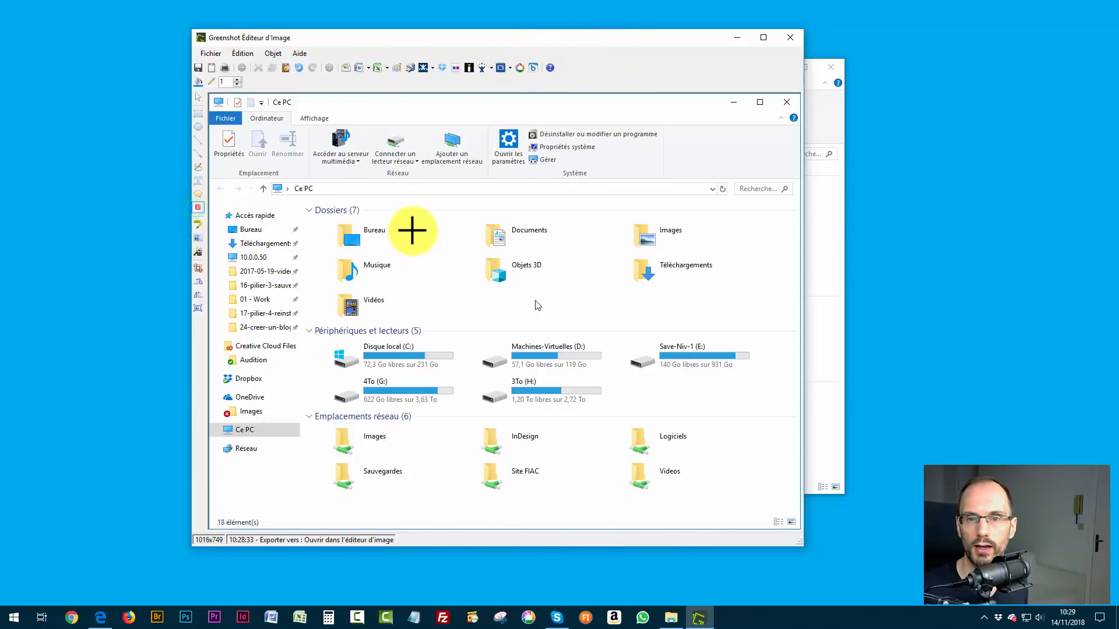
{"action": "left_click", "coordinate": [402, 231]}
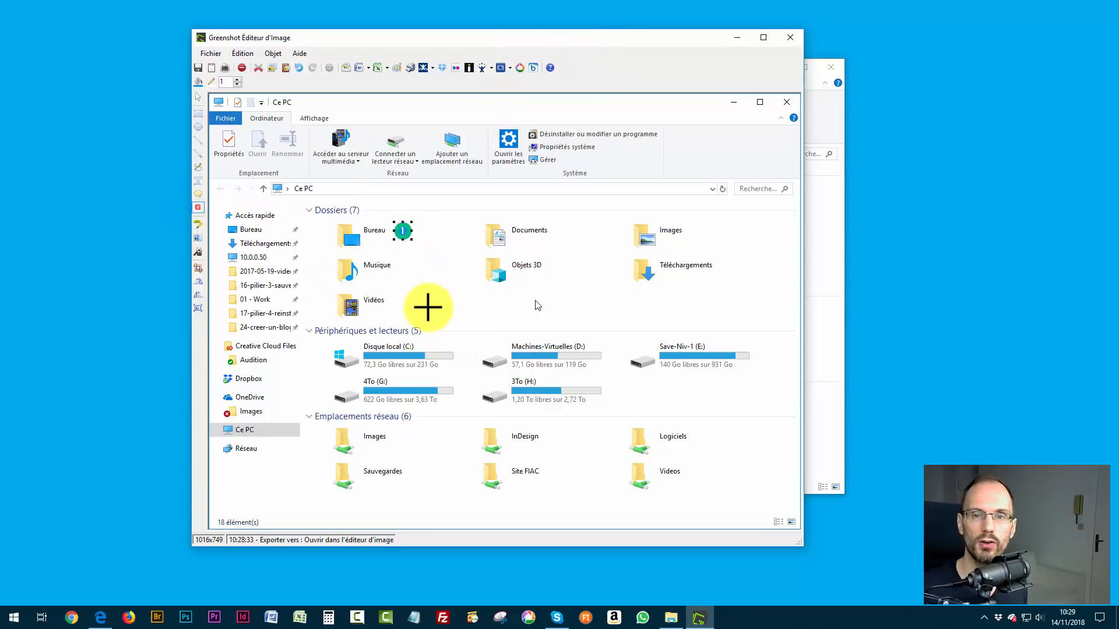
{"action": "left_click", "coordinate": [409, 266]}
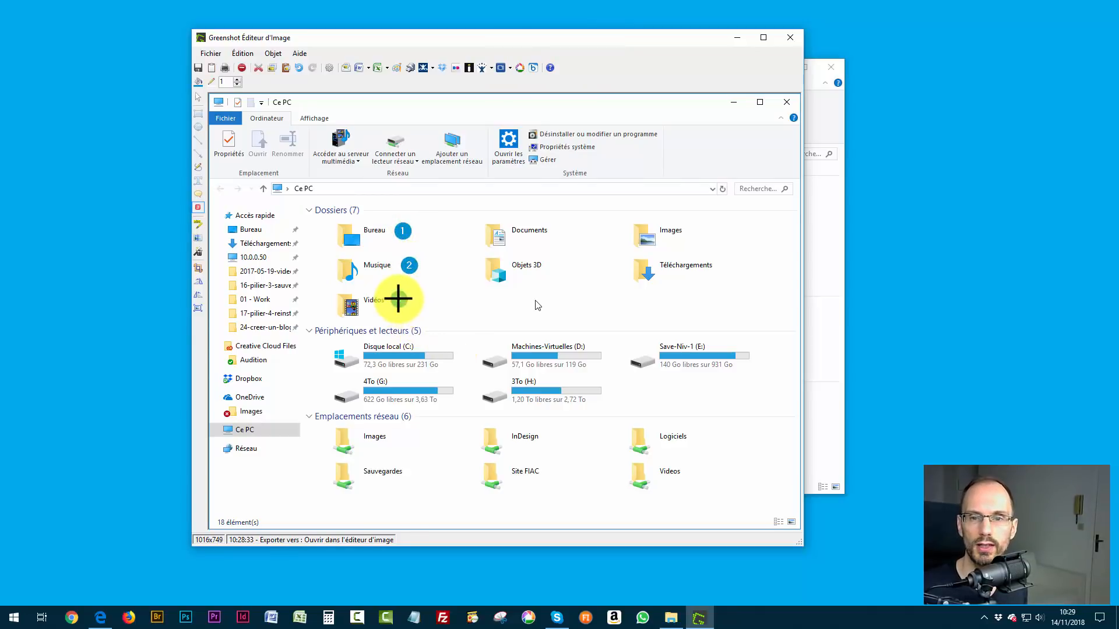
{"action": "left_click", "coordinate": [398, 299]}
{"action": "left_click", "coordinate": [561, 230]}
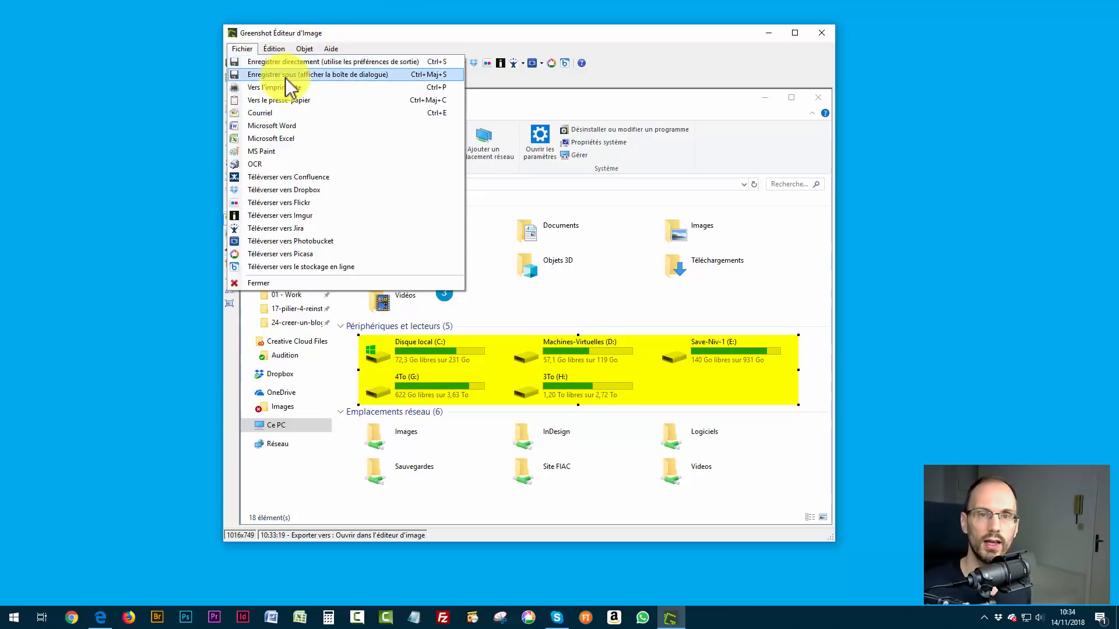
Step: Save the annotated capture to the desktop as Ce PC.png, removing the date and time from the suggested file name
{"action": "left_click", "coordinate": [467, 35]}
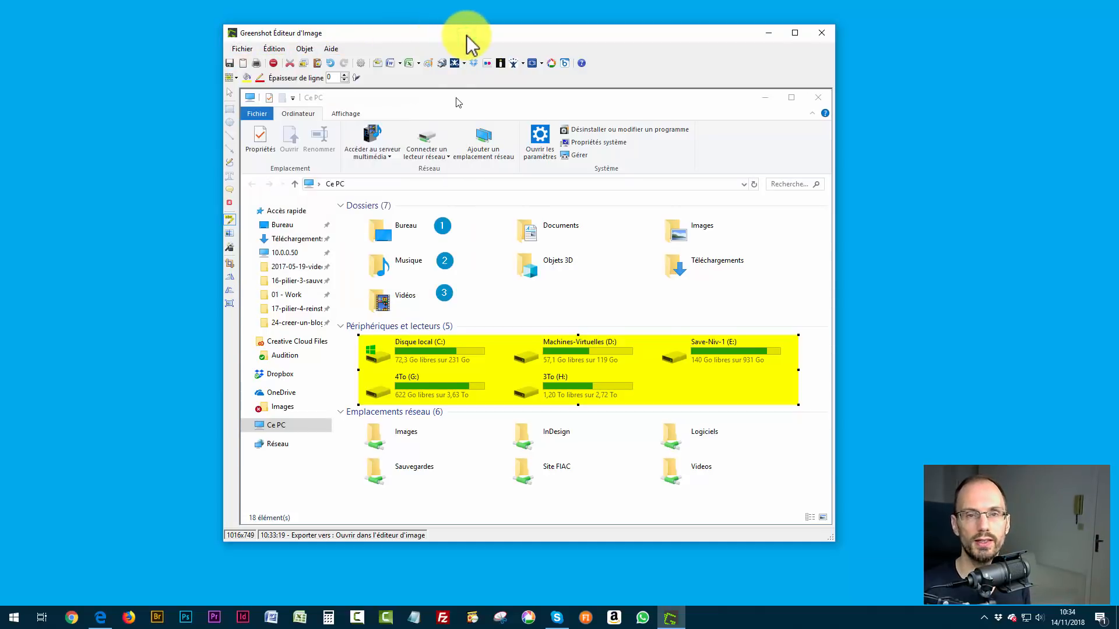
{"action": "left_click", "coordinate": [242, 49]}
{"action": "left_click", "coordinate": [255, 80]}
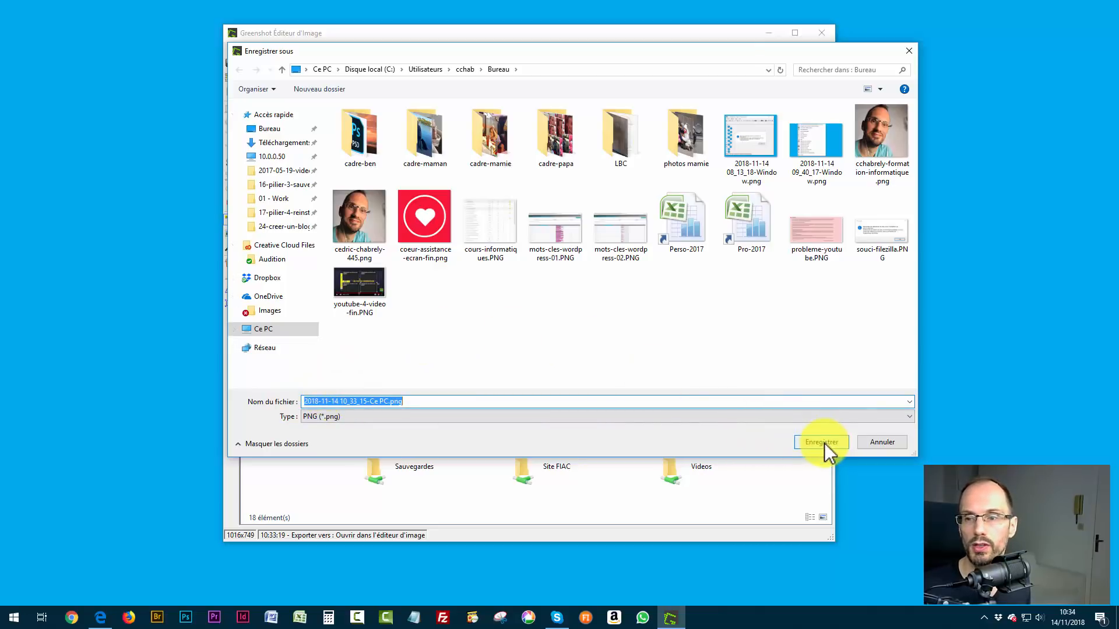
{"action": "left_click", "coordinate": [372, 401]}
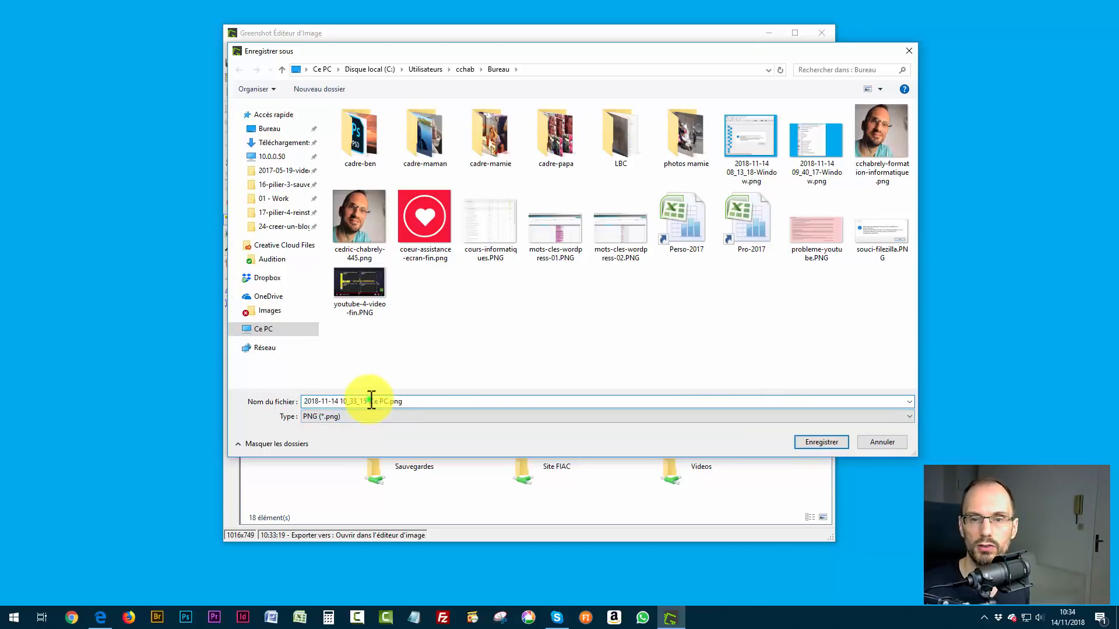
{"action": "left_click_drag", "start_coordinate": [371, 401], "coordinate": [187, 407]}
{"action": "key", "text": "BackSpace"}
{"action": "left_click", "coordinate": [821, 443]}
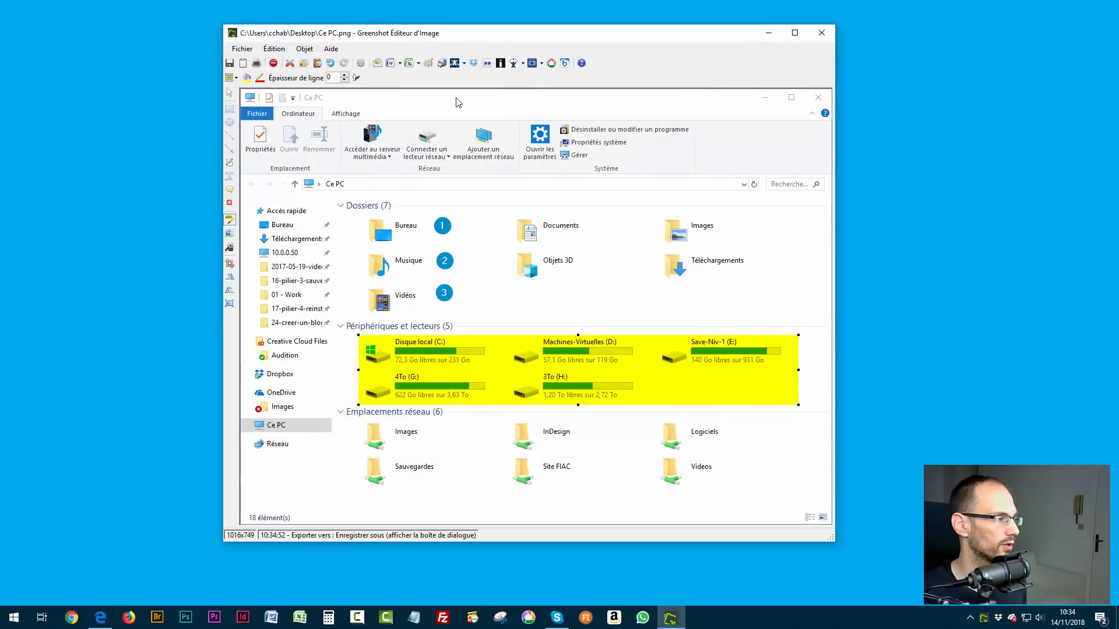
Step: Open Ce PC.png from the desktop to check the saved annotations, and close the image viewer
{"action": "left_click", "coordinate": [80, 86]}
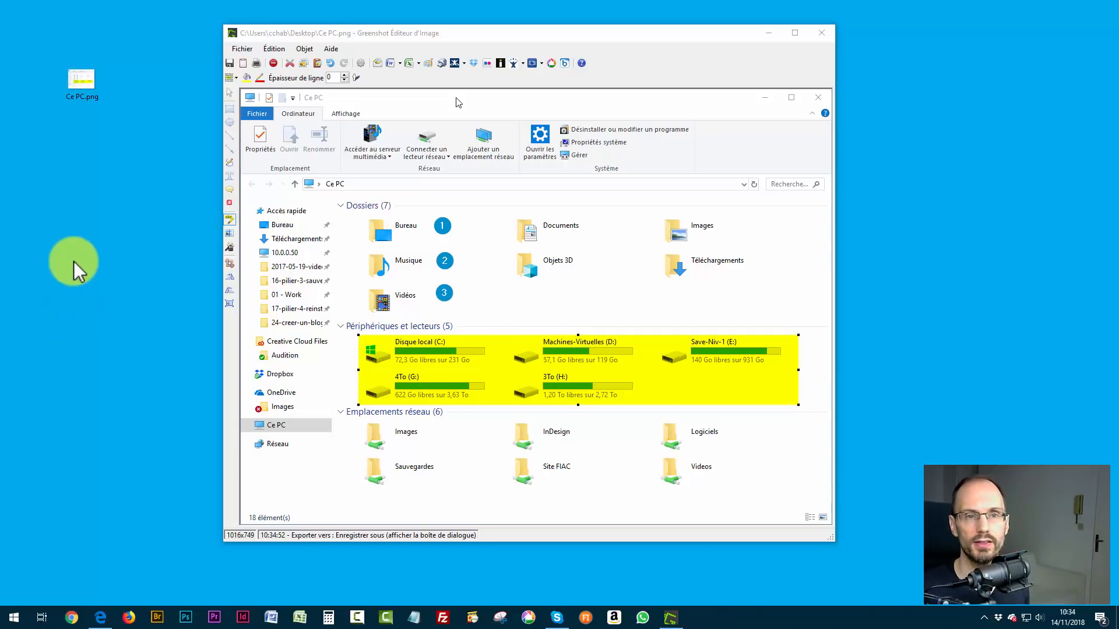
{"action": "double_click", "coordinate": [79, 86]}
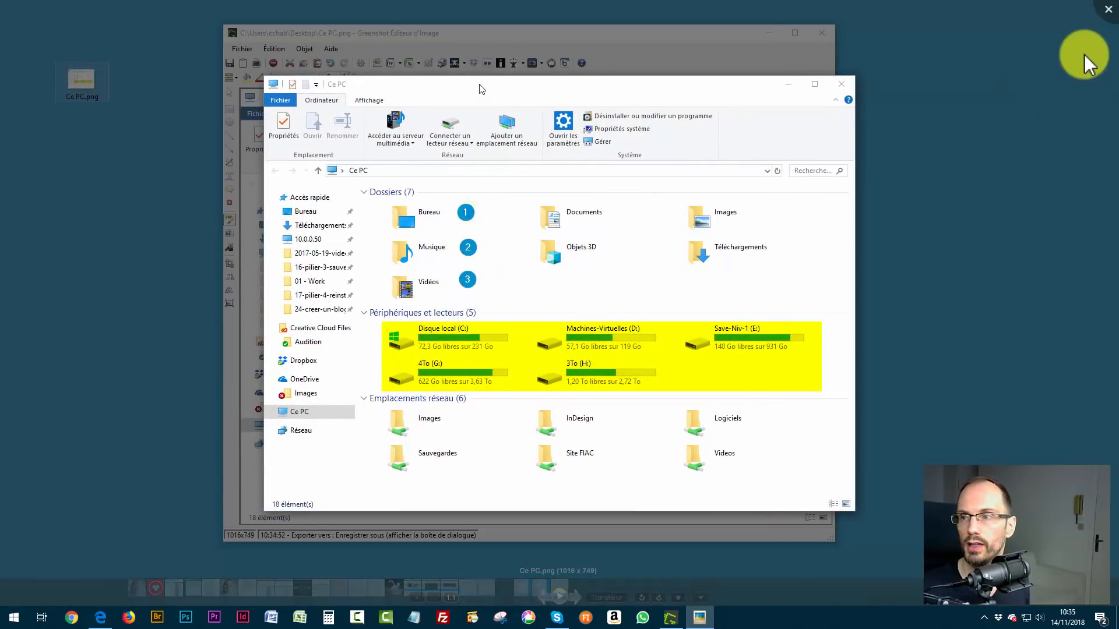
{"action": "left_click", "coordinate": [1108, 9]}
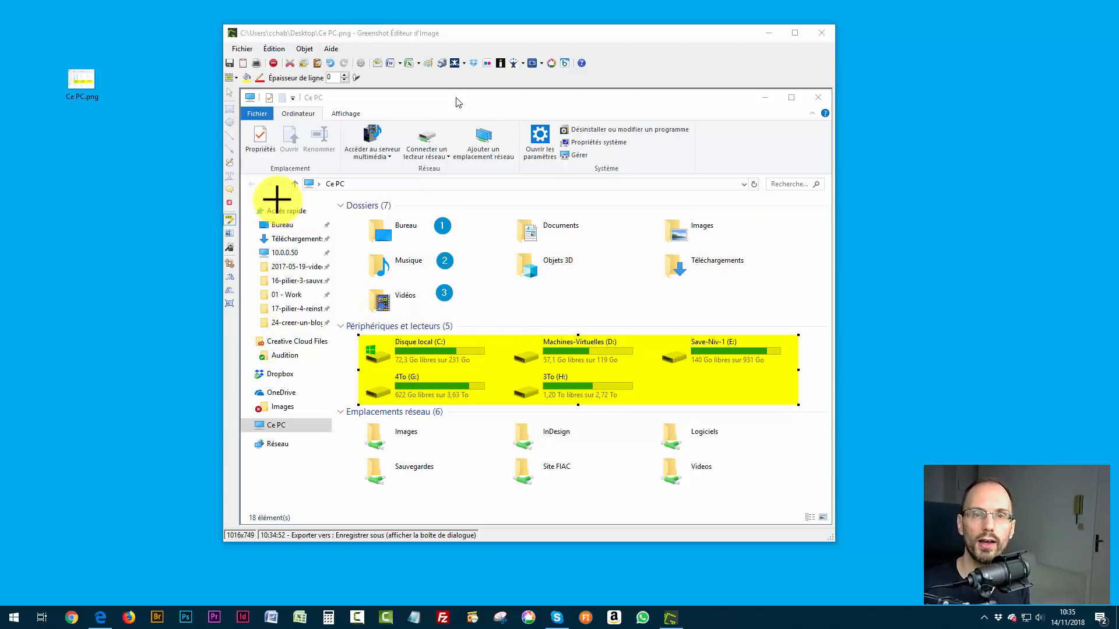
Step: Save the annotated capture to the desktop in GREENSHOT format as Ce PC.greenshot, removing the date and time from the suggested file name
{"action": "left_click", "coordinate": [243, 50]}
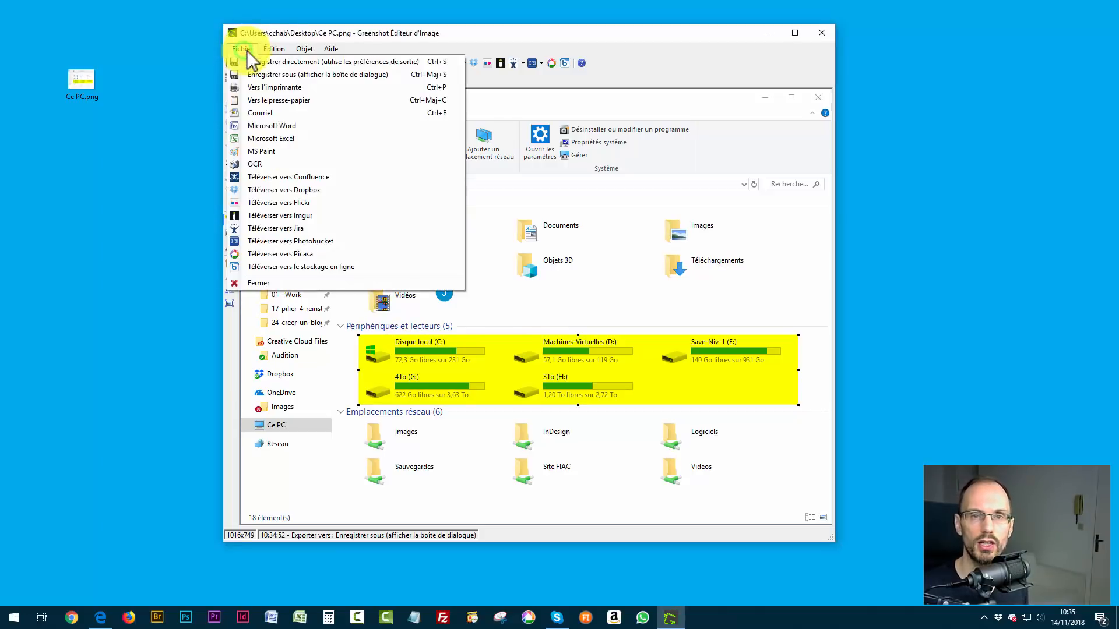
{"action": "left_click", "coordinate": [275, 75]}
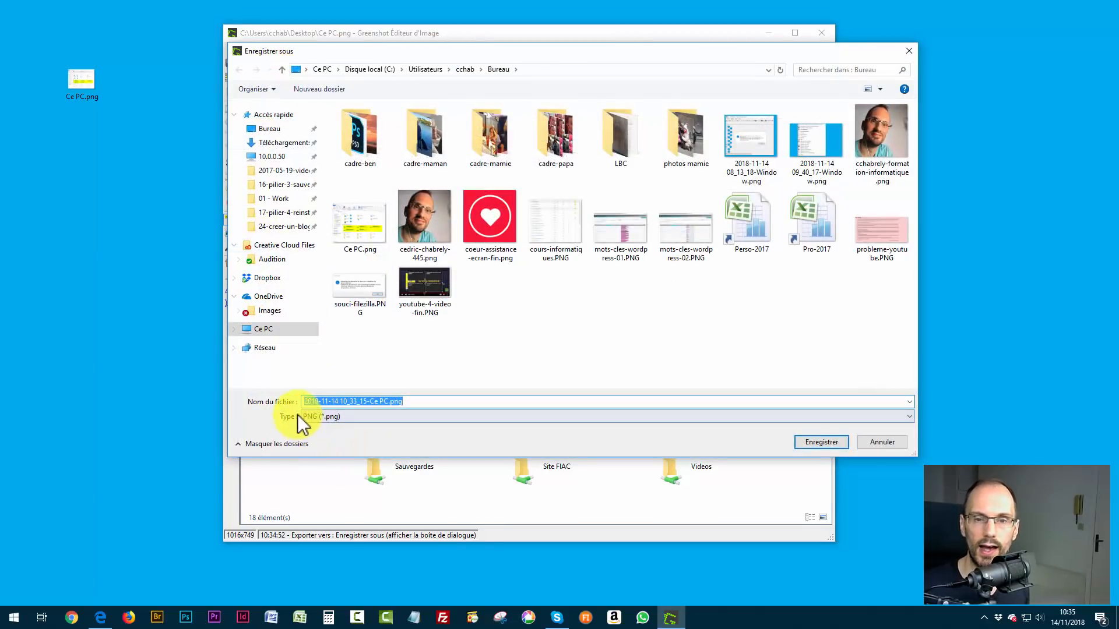
{"action": "left_click", "coordinate": [331, 417]}
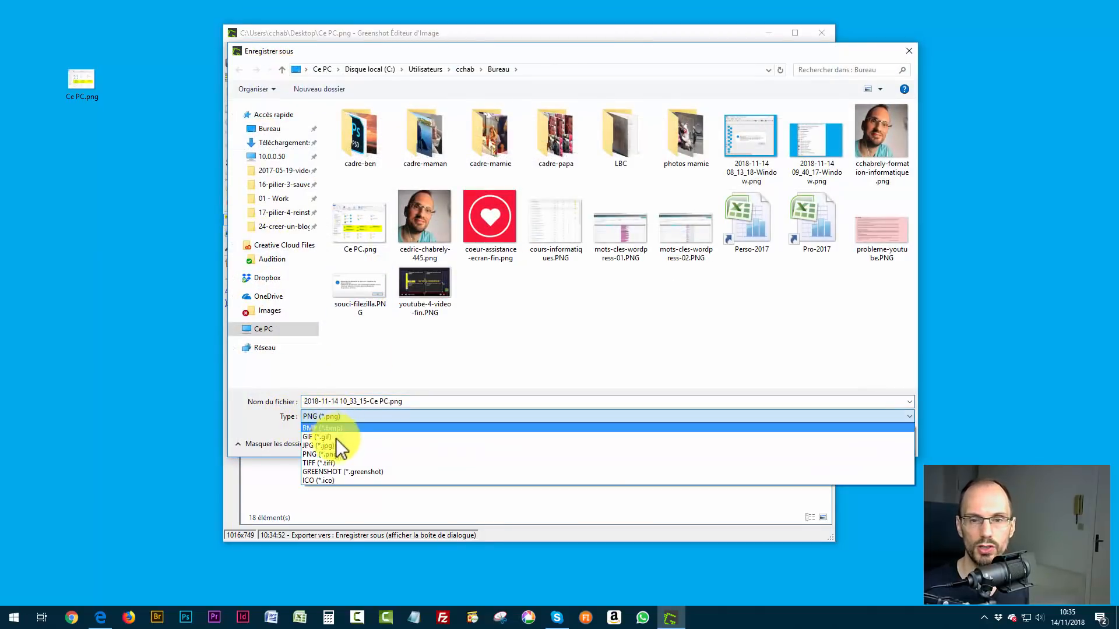
{"action": "left_click", "coordinate": [345, 472]}
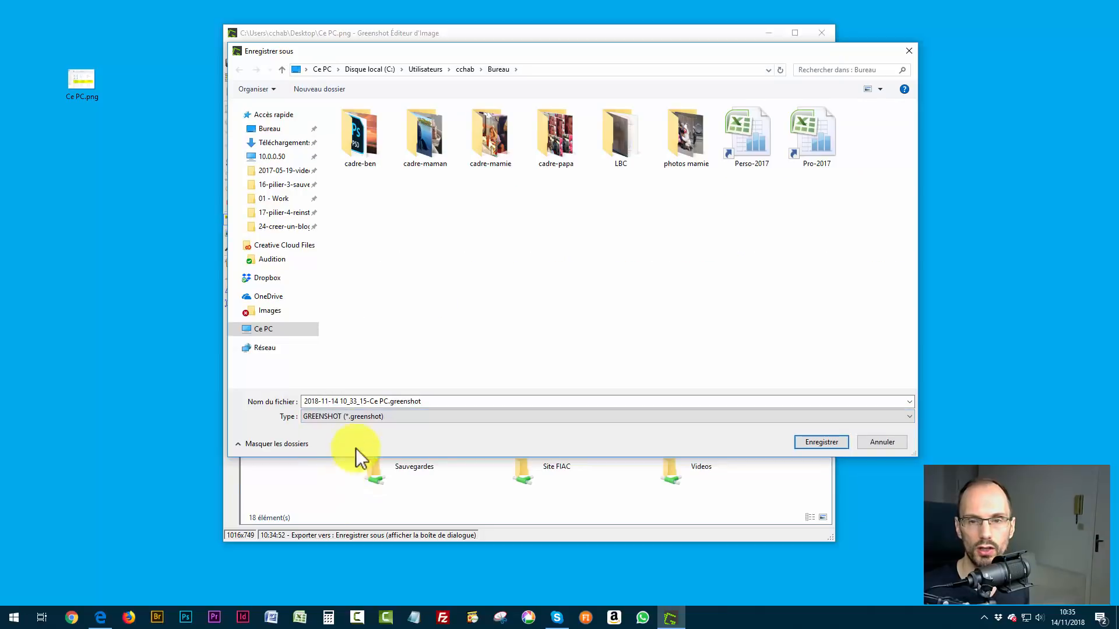
{"action": "left_click", "coordinate": [370, 401]}
{"action": "left_click", "coordinate": [345, 402]}
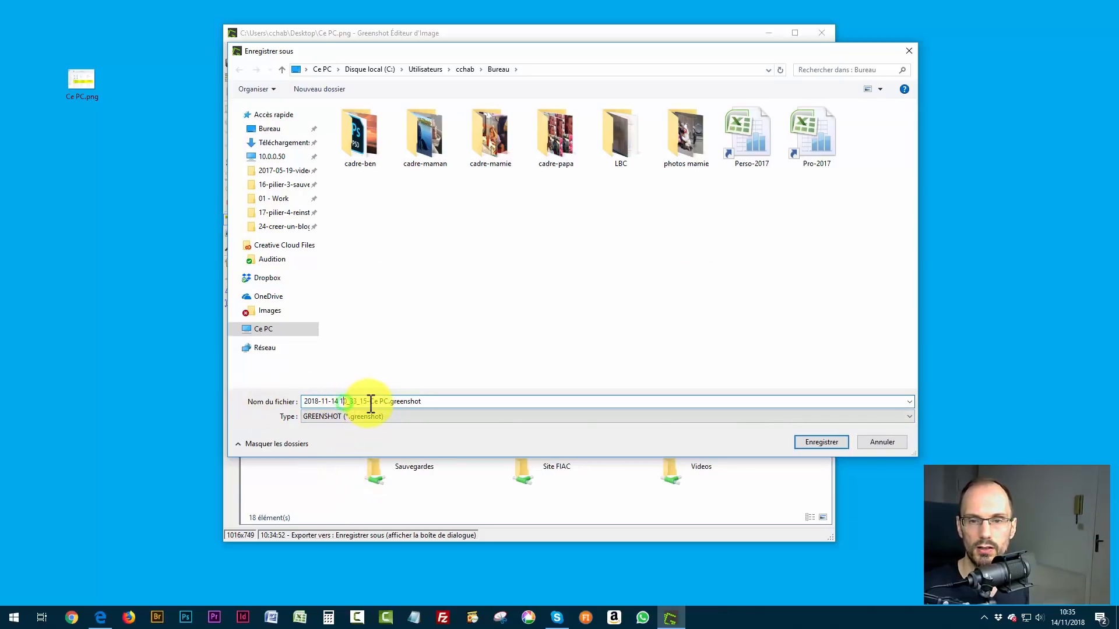
{"action": "left_click_drag", "start_coordinate": [369, 402], "coordinate": [260, 406]}
{"action": "key", "text": "BackSpace"}
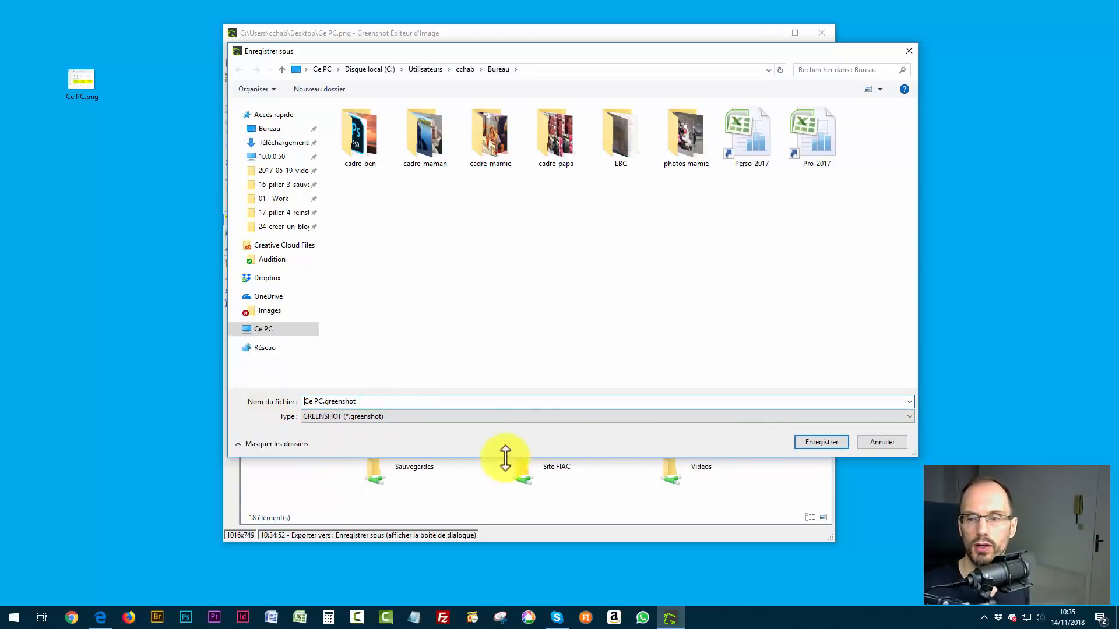
{"action": "left_click", "coordinate": [820, 442]}
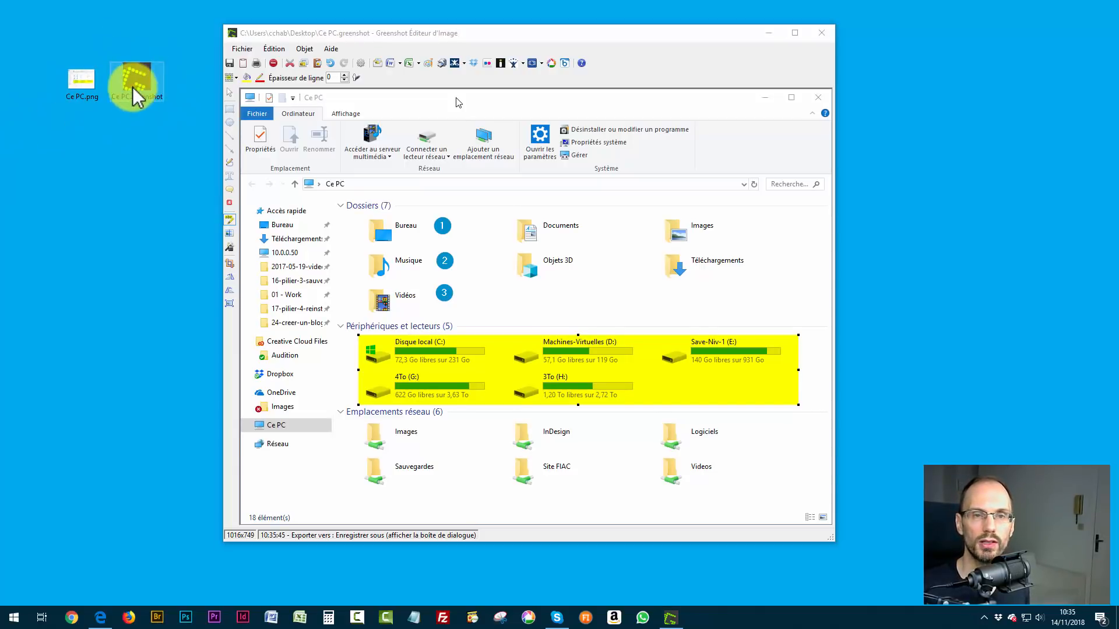
Step: Close the image editor and open Ce PC.png from the desktop to view the flattened image, closing the viewer when done
{"action": "left_click", "coordinate": [822, 32]}
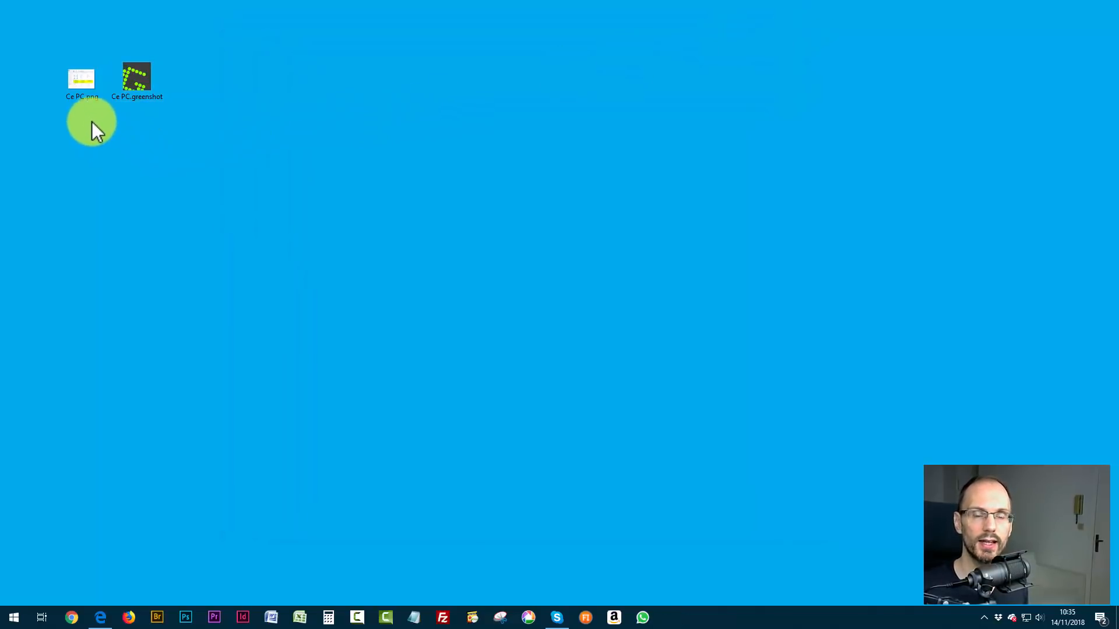
{"action": "double_click", "coordinate": [75, 83]}
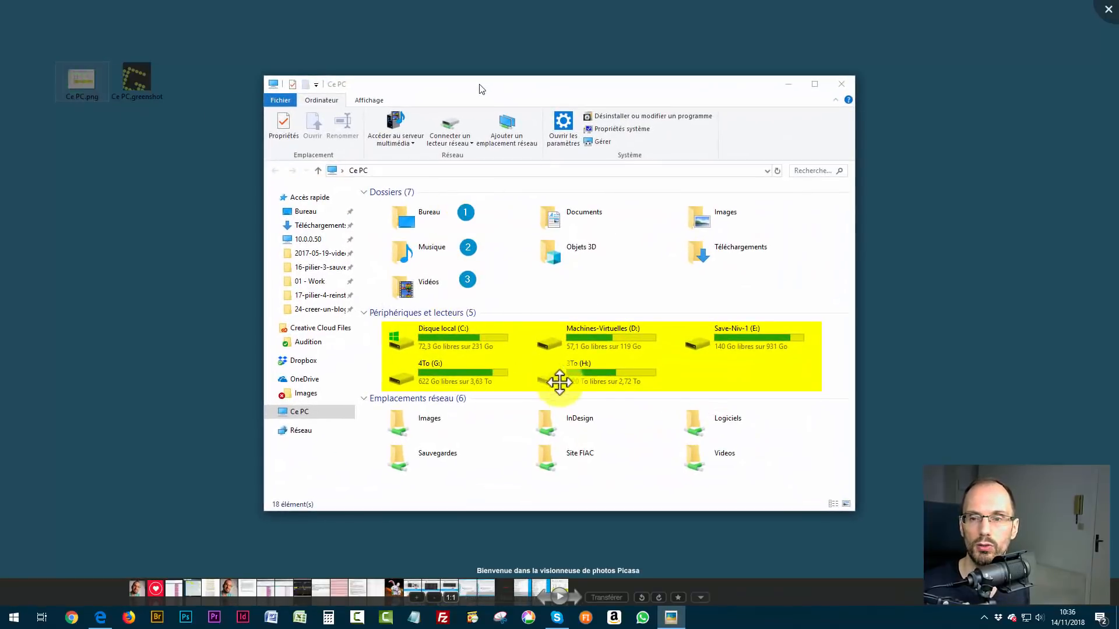
{"action": "left_click", "coordinate": [1107, 9]}
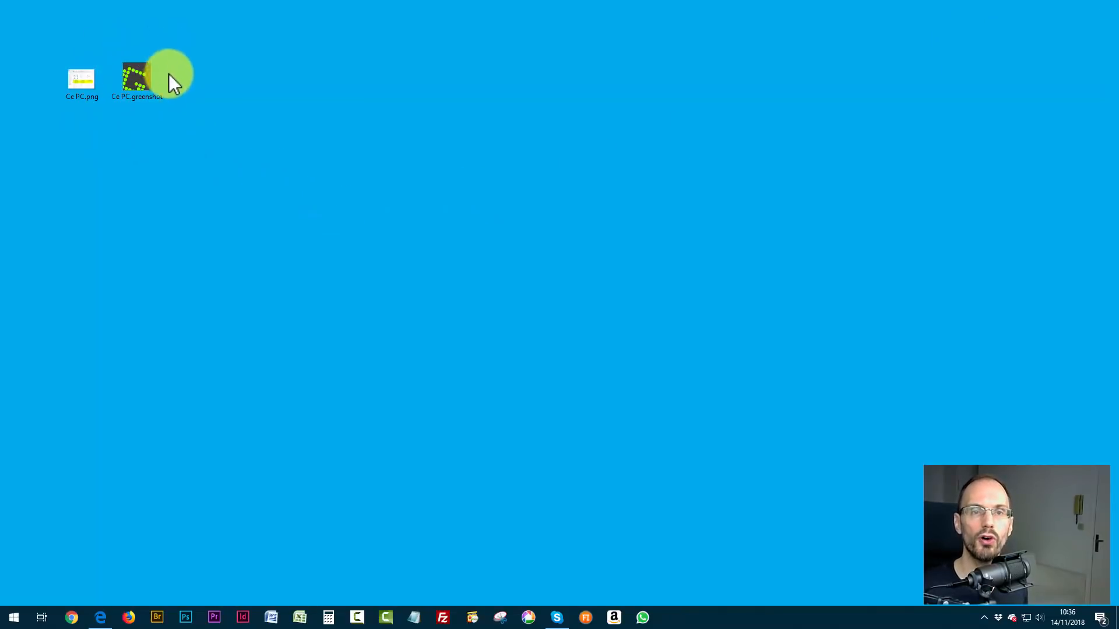
Step: Open Ce PC.greenshot from the desktop and place number markers 4 to 6 beside the Documents, Objets 3D and Images folders
{"action": "double_click", "coordinate": [138, 82]}
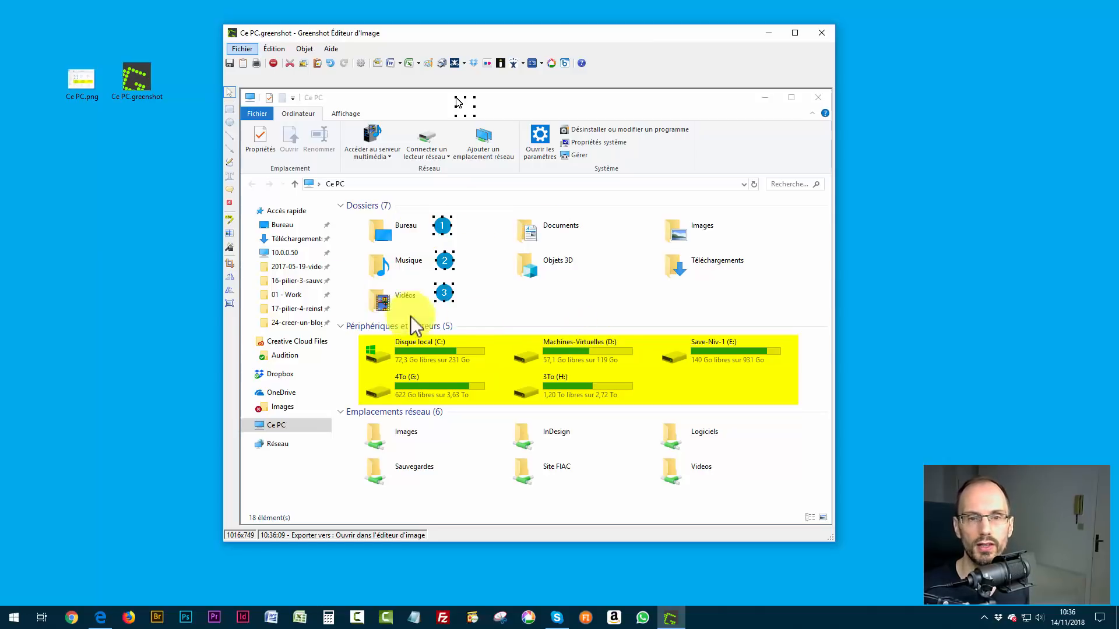
{"action": "left_click", "coordinate": [230, 203]}
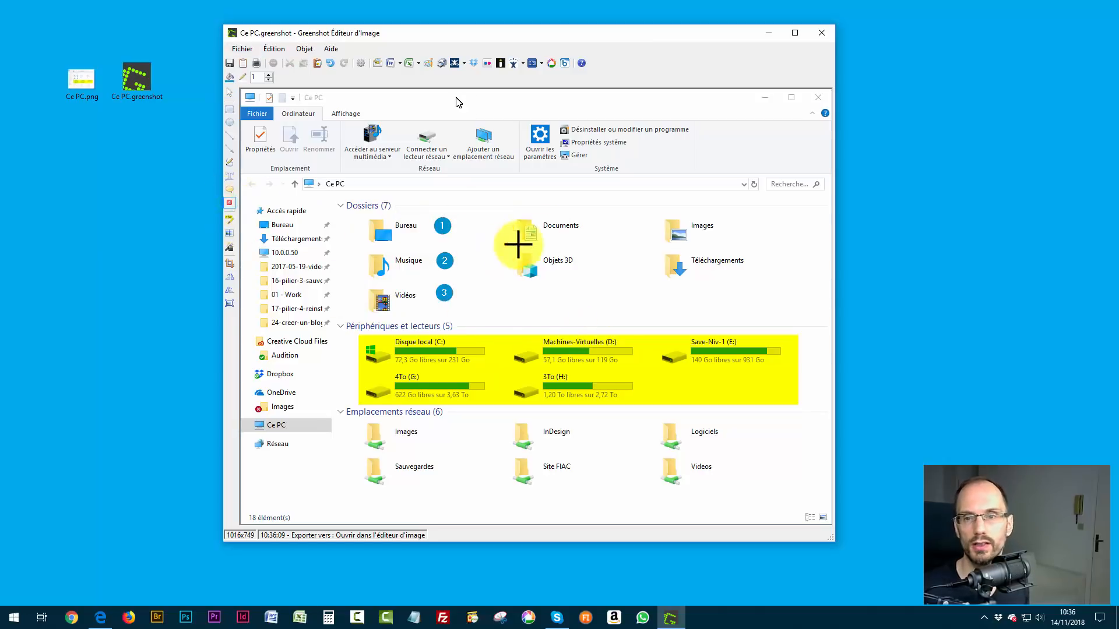
{"action": "left_click", "coordinate": [596, 224]}
{"action": "left_click", "coordinate": [594, 257]}
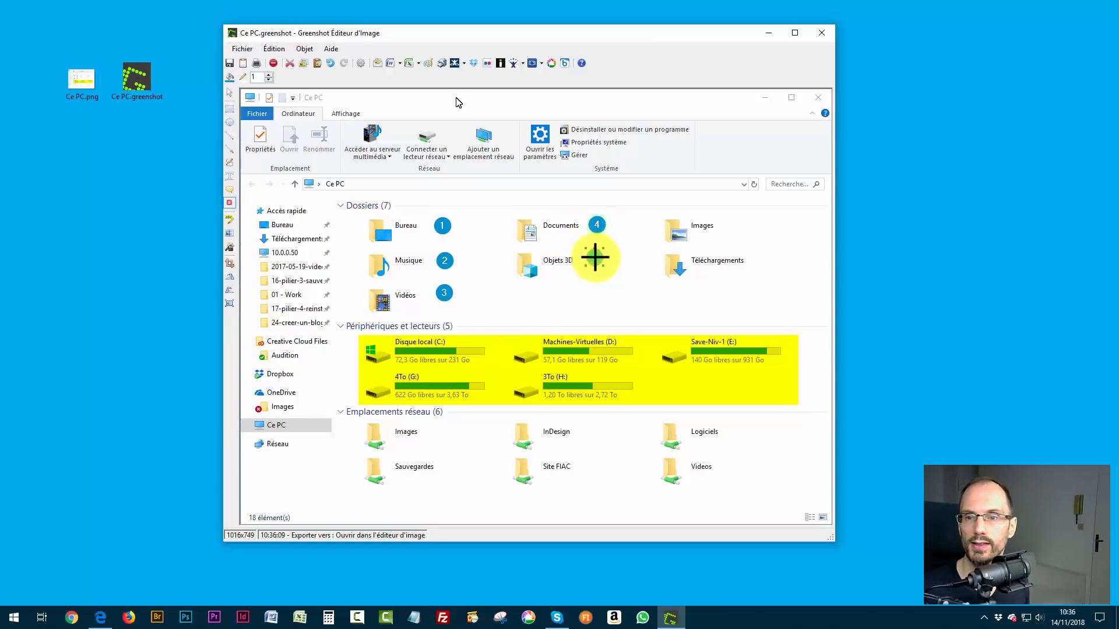
{"action": "left_click", "coordinate": [732, 223]}
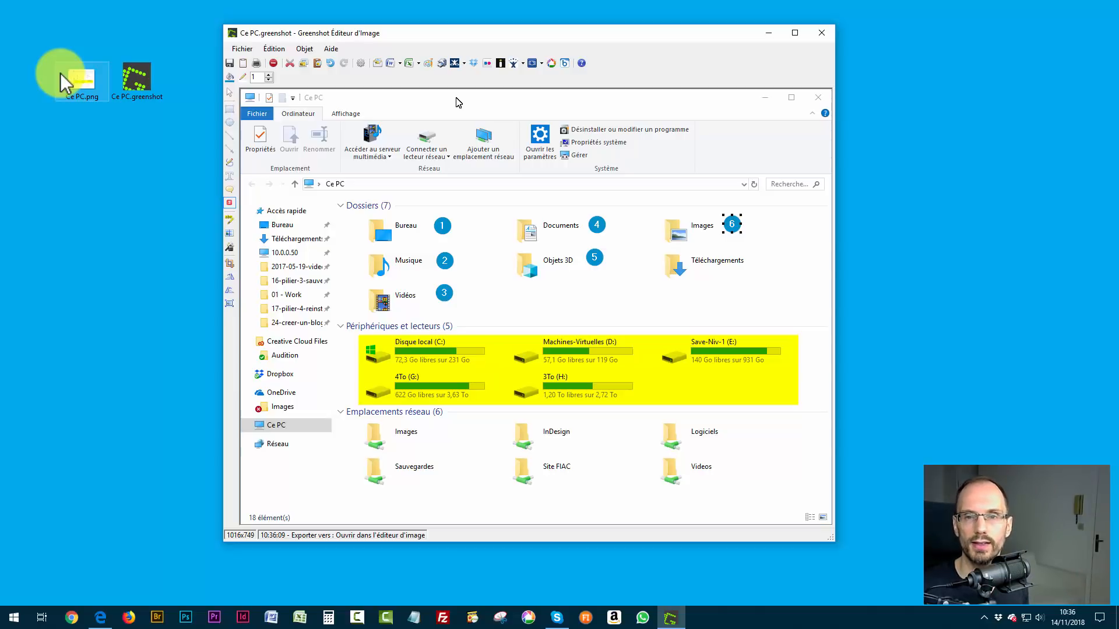
{"action": "left_click_drag", "start_coordinate": [52, 43], "coordinate": [185, 122]}
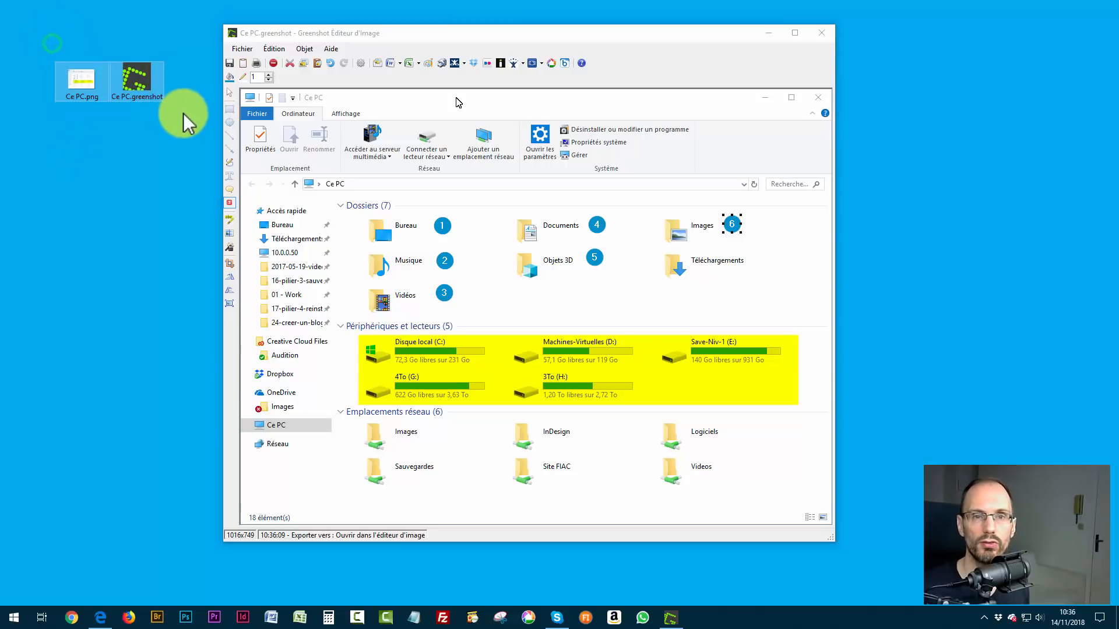
{"action": "left_click", "coordinate": [178, 112]}
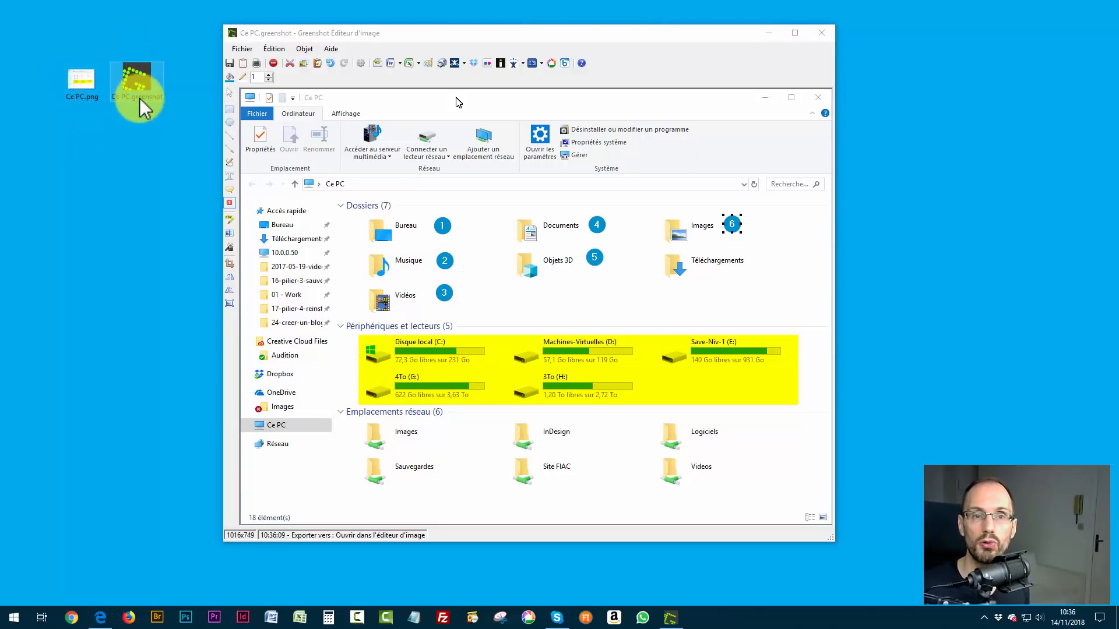
{"action": "left_click", "coordinate": [417, 33]}
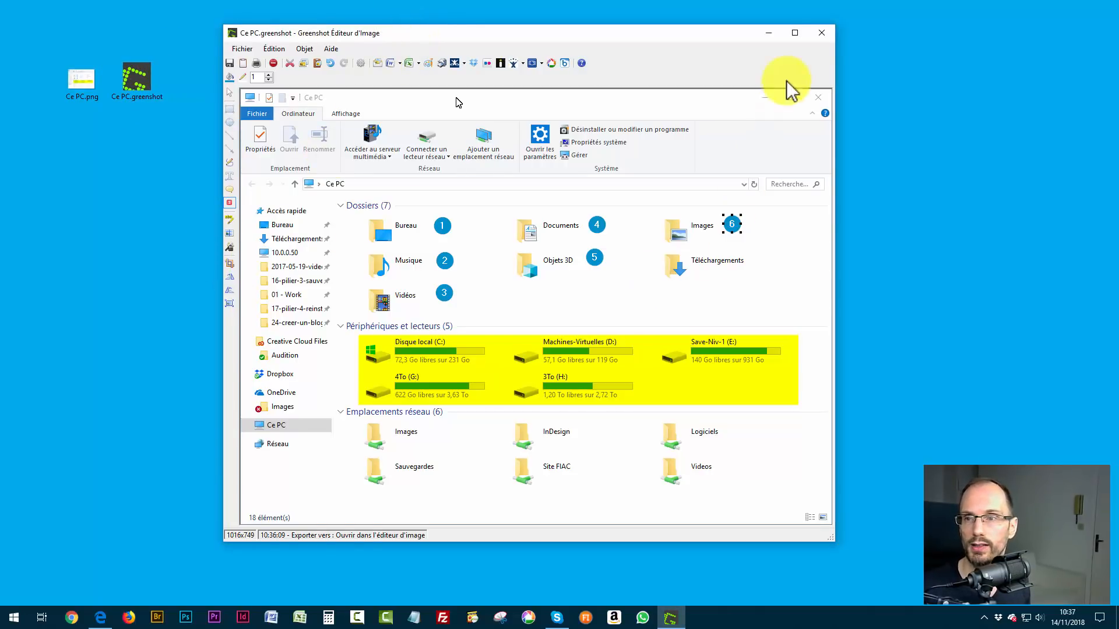
Step: Close the image editor, saving the added markers to Ce PC.greenshot, and reopen that file from the desktop
{"action": "left_click", "coordinate": [821, 34]}
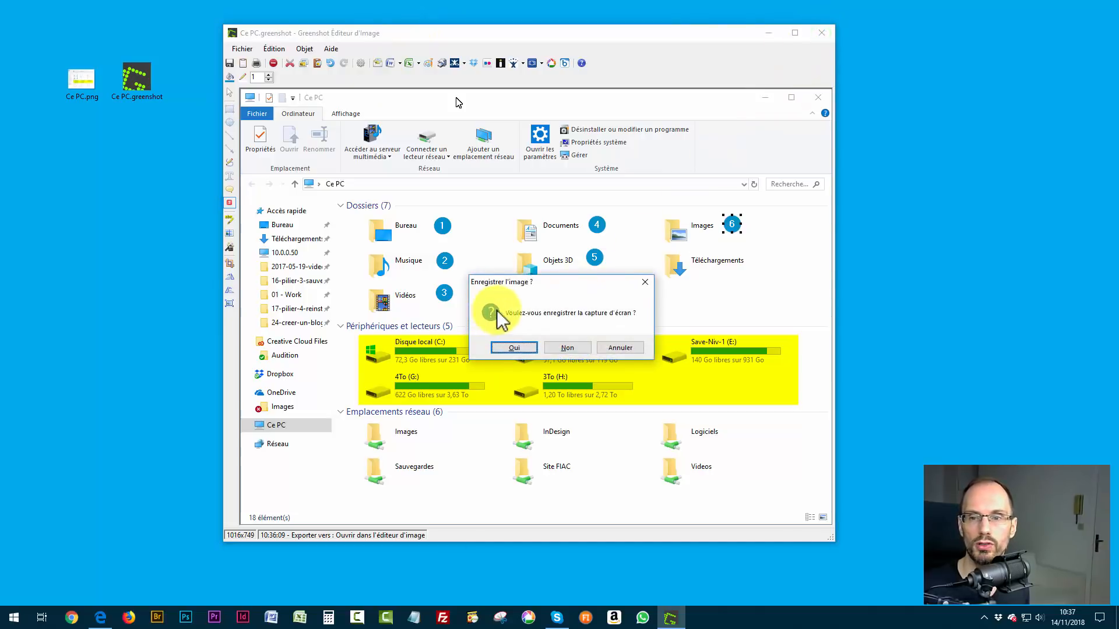
{"action": "left_click", "coordinate": [505, 349]}
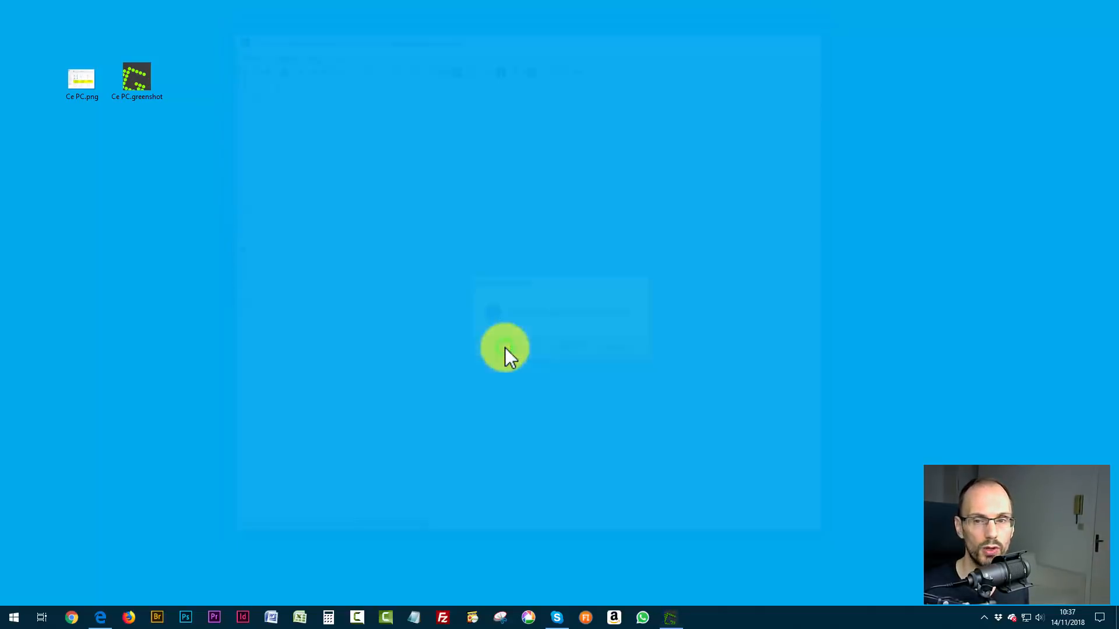
{"action": "double_click", "coordinate": [134, 79]}
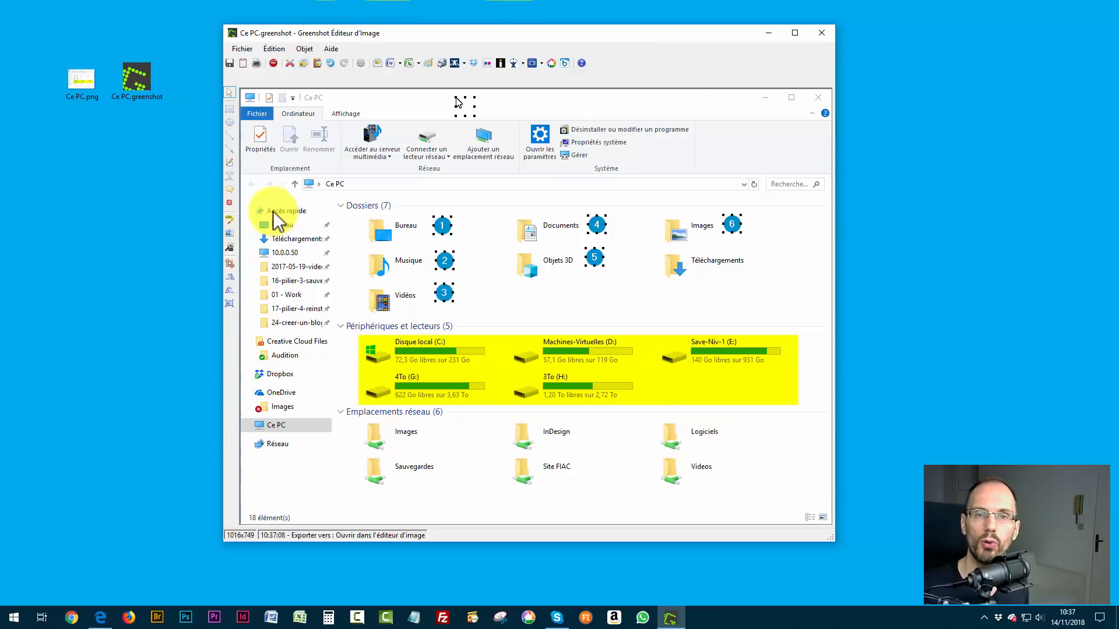
Step: Check the file formats available for saving a copy of the capture, and cancel without saving one
{"action": "left_click", "coordinate": [242, 49]}
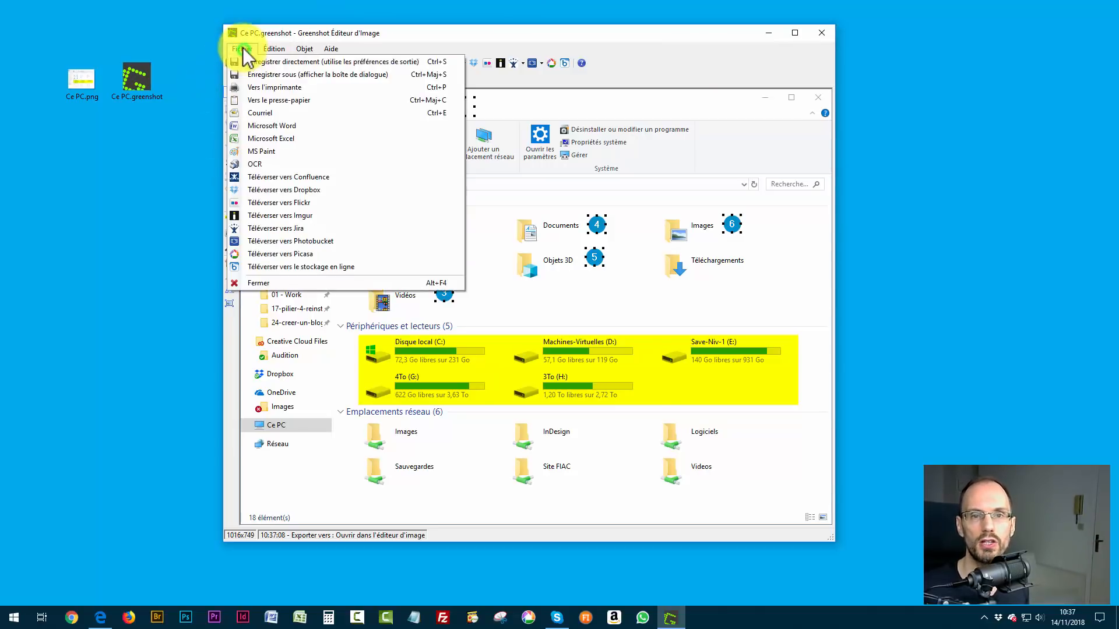
{"action": "left_click", "coordinate": [266, 74]}
{"action": "left_click", "coordinate": [349, 416]}
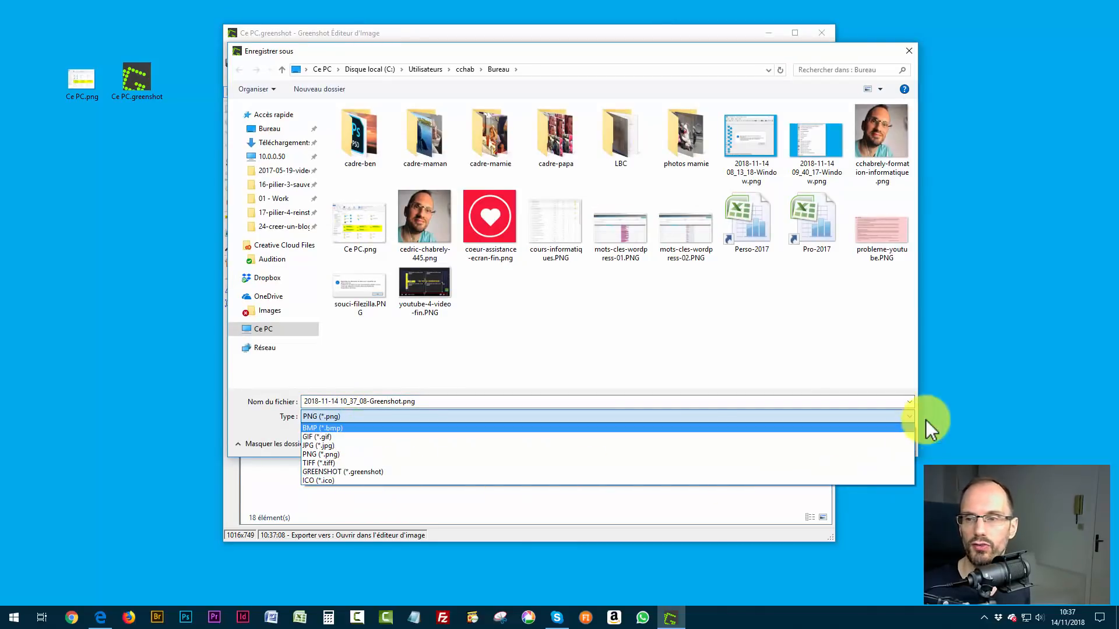
{"action": "left_click", "coordinate": [900, 373]}
{"action": "left_click", "coordinate": [895, 441]}
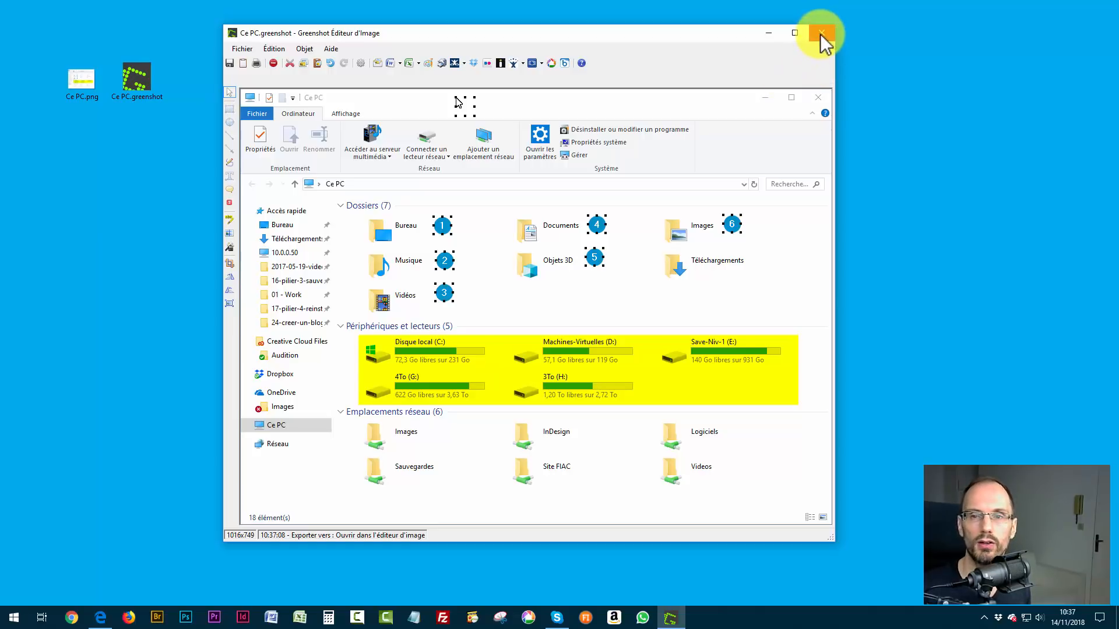
Step: Close the image editor, accepting to save the capture
{"action": "left_click", "coordinate": [823, 36]}
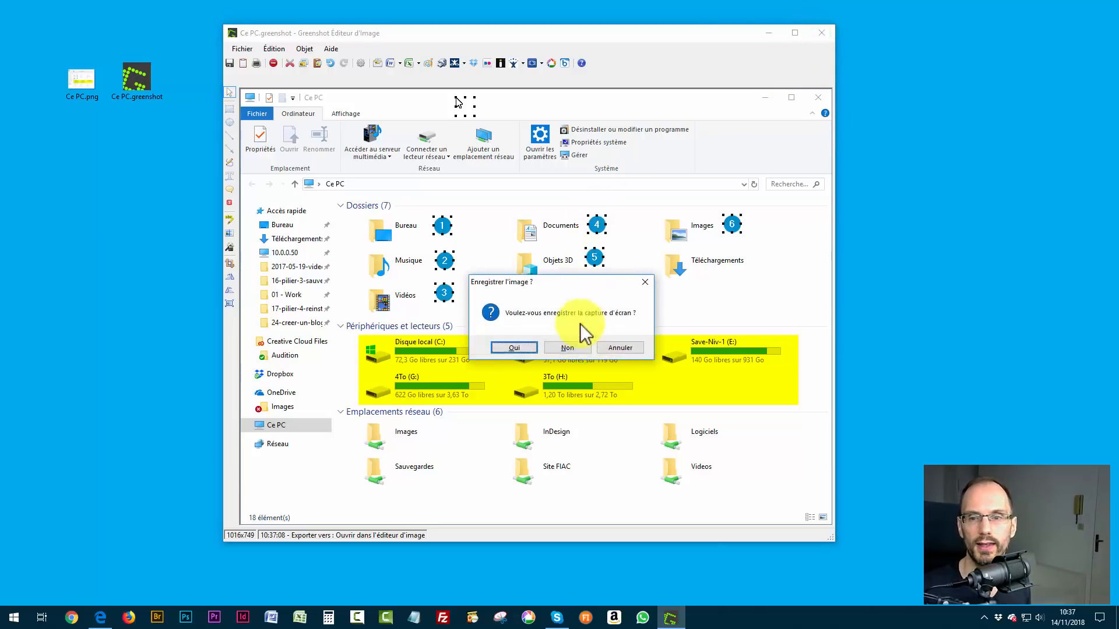
{"action": "left_click", "coordinate": [513, 348]}
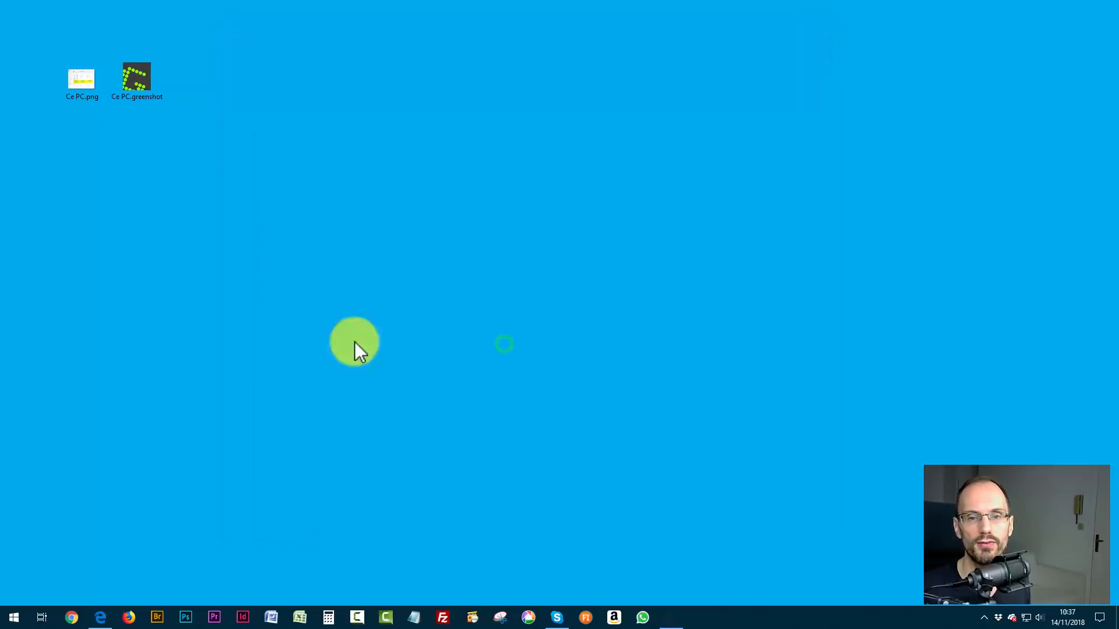
Step: Switch to the Edge browser, view the newsletter sign-up form on the Formation Informatique home page, and close it
{"action": "left_click", "coordinate": [108, 618]}
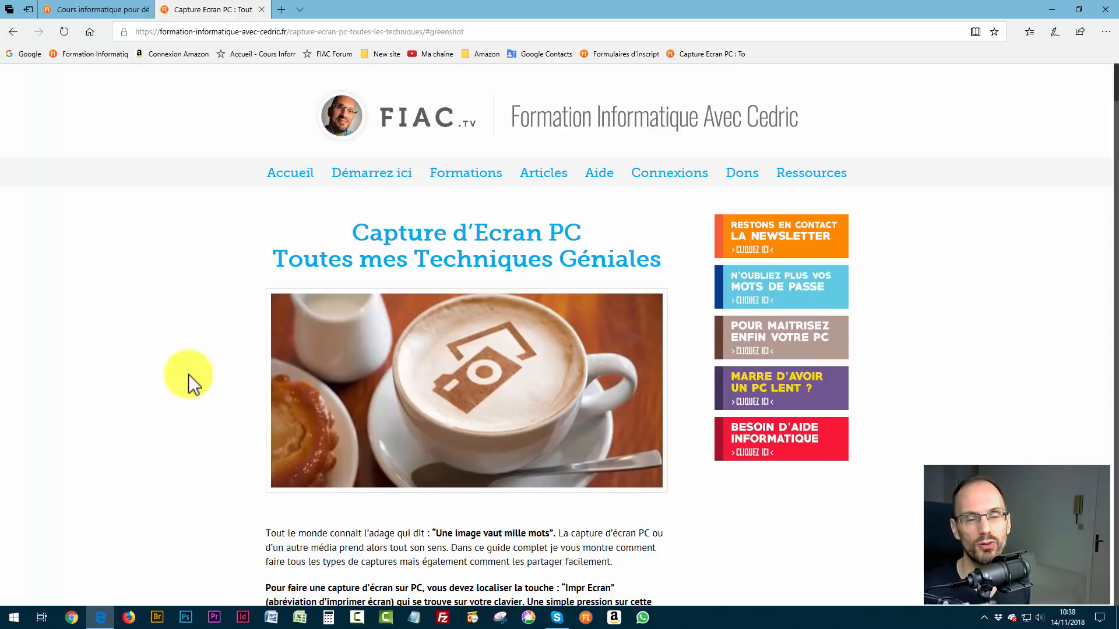
{"action": "left_click", "coordinate": [125, 11]}
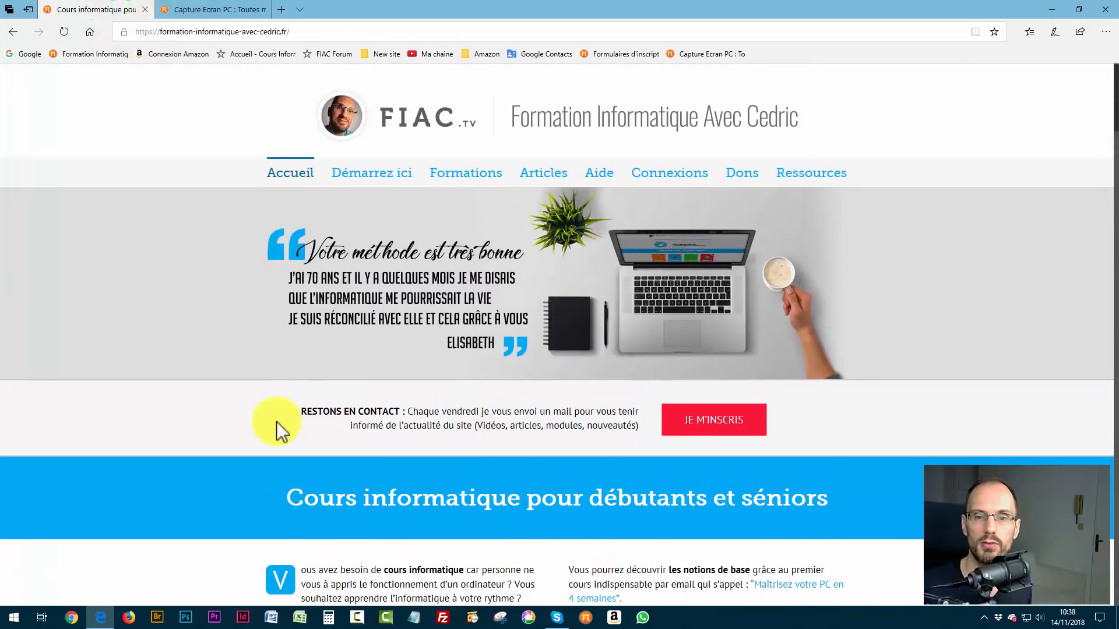
{"action": "left_click", "coordinate": [718, 430]}
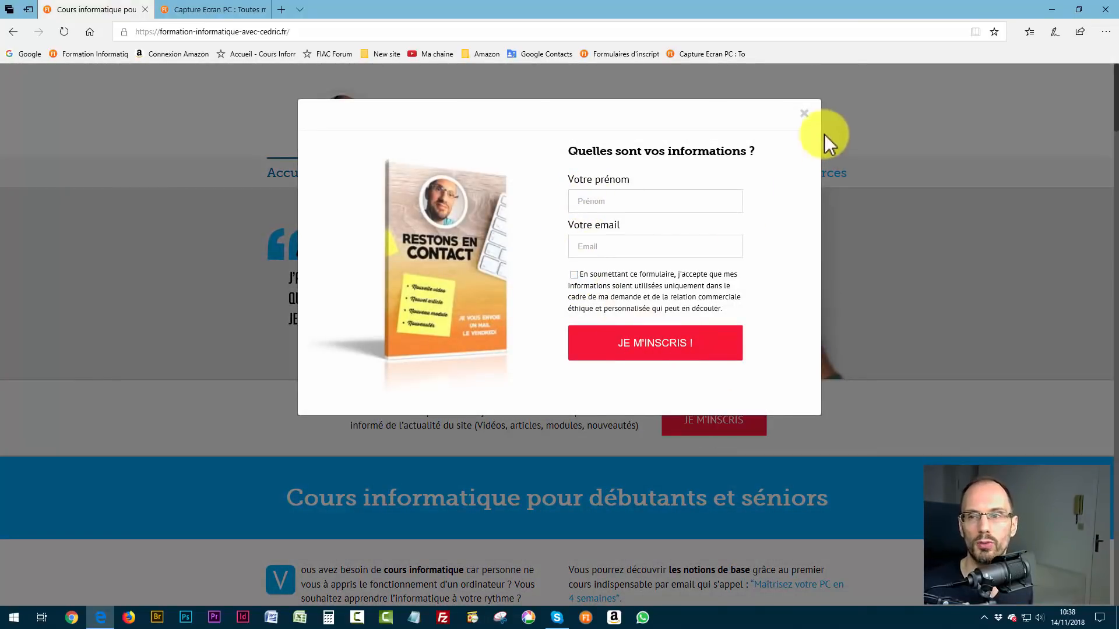
{"action": "left_click", "coordinate": [804, 114]}
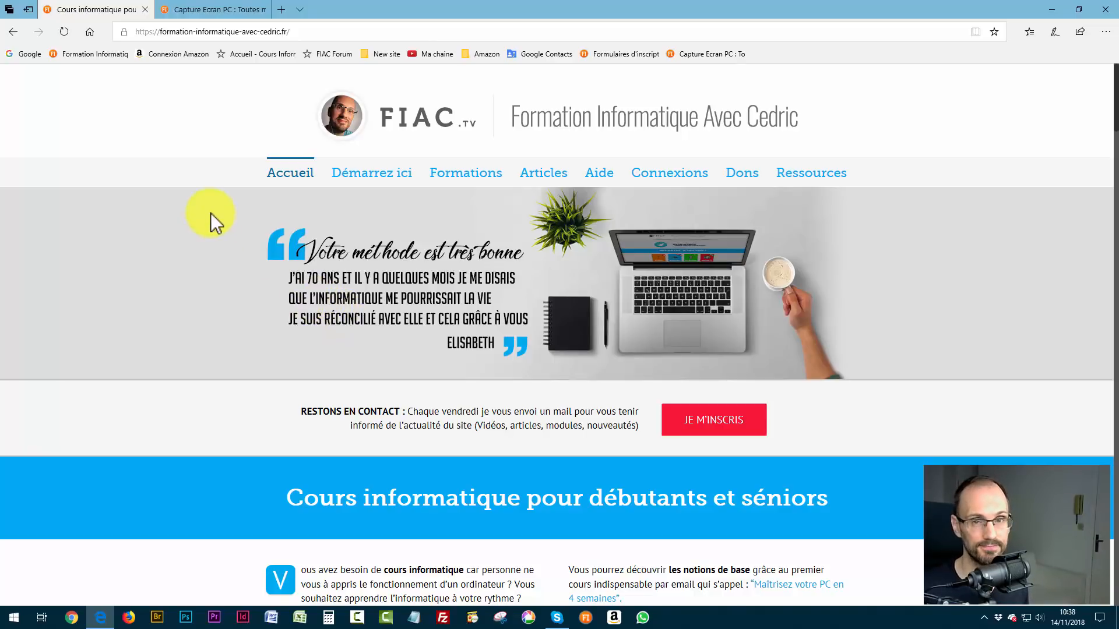
Step: Look through the summary of capture techniques in the Capture d'Ecran PC article, and return to the site's home page
{"action": "left_click", "coordinate": [212, 10]}
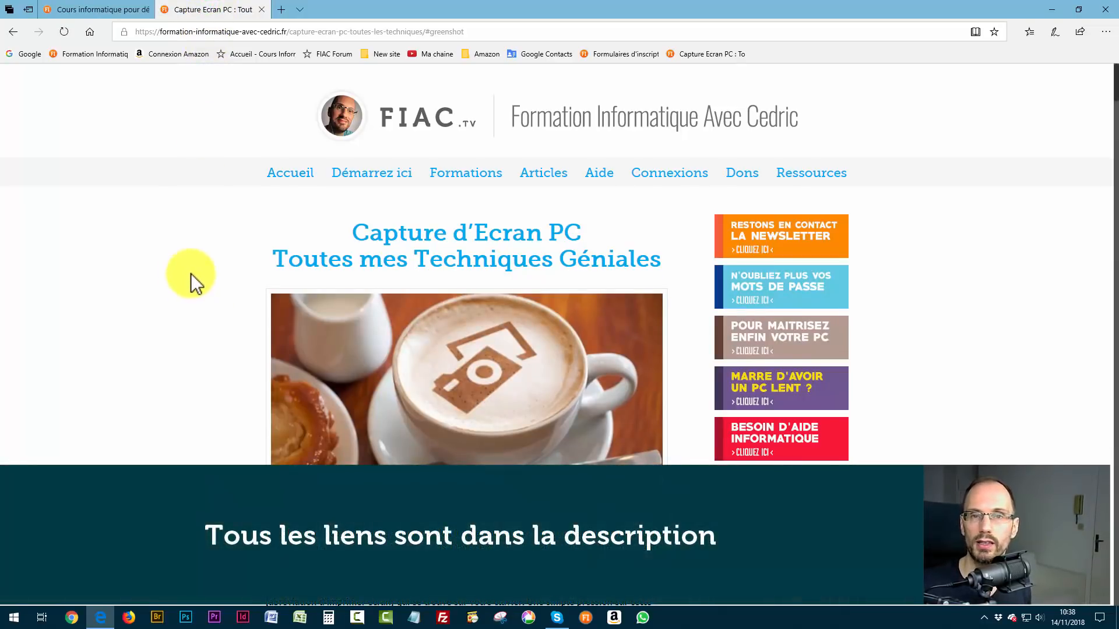
{"action": "scroll", "coordinate": [121, 198], "scroll_direction": "down", "scroll_amount": 10}
{"action": "scroll", "coordinate": [122, 197], "scroll_direction": "down", "scroll_amount": 5}
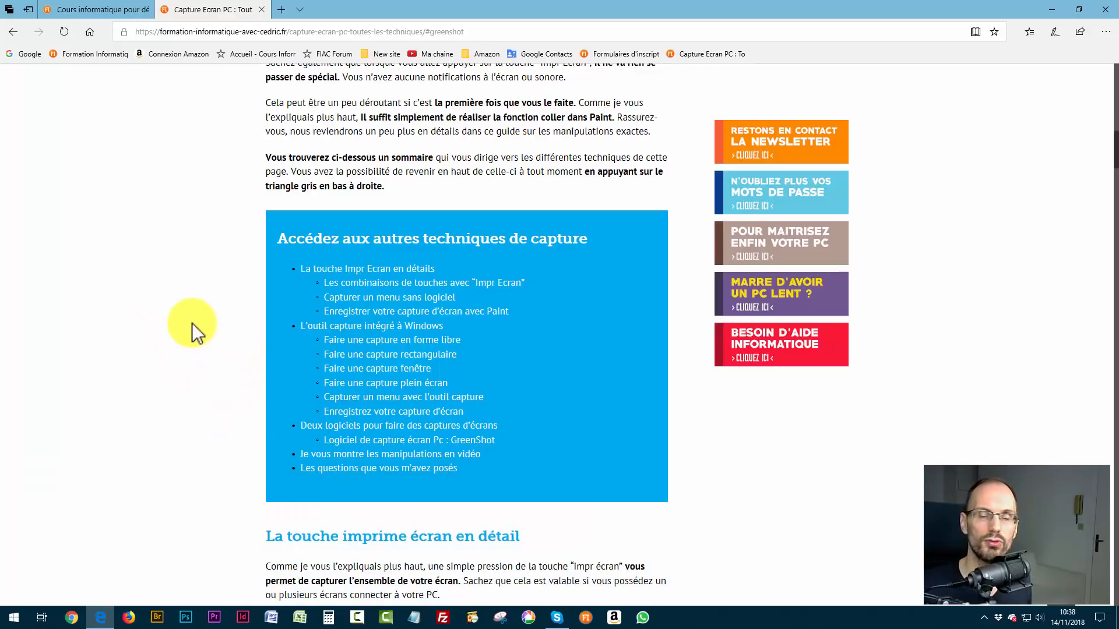
{"action": "scroll", "coordinate": [173, 321], "scroll_direction": "up", "scroll_amount": 2}
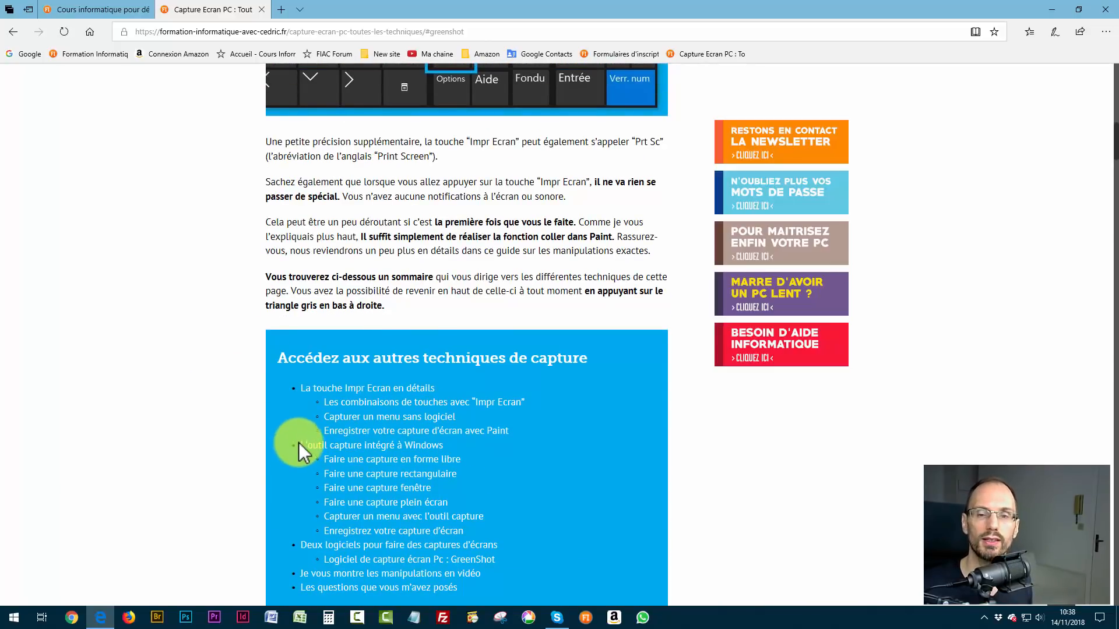
{"action": "scroll", "coordinate": [145, 348], "scroll_direction": "down", "scroll_amount": 3}
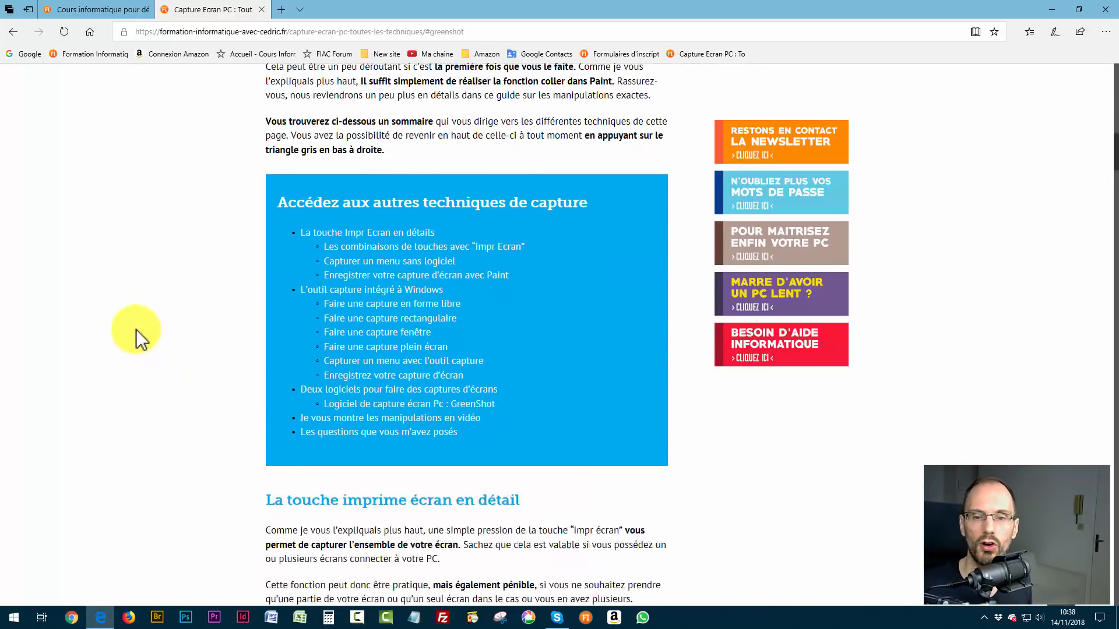
{"action": "scroll", "coordinate": [140, 320], "scroll_direction": "up", "scroll_amount": 10}
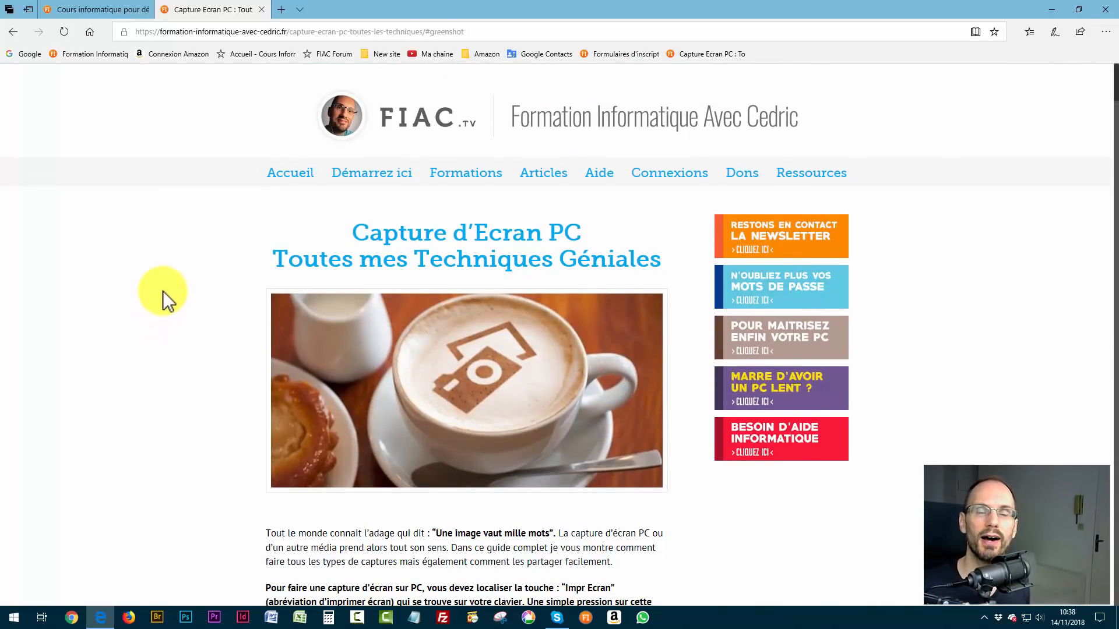
{"action": "left_click", "coordinate": [117, 7]}
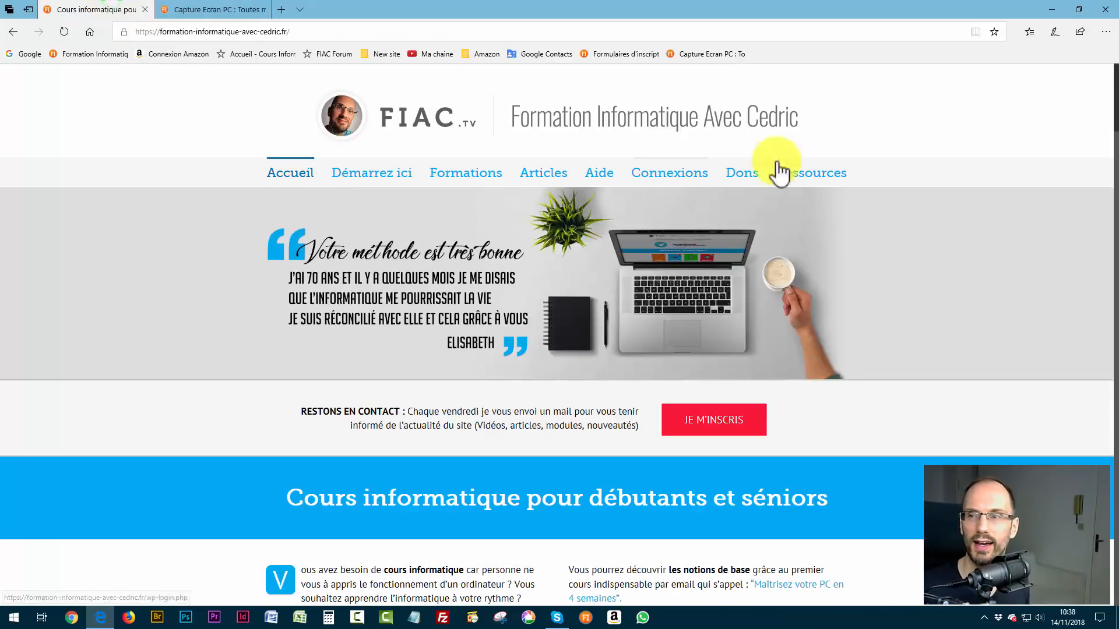